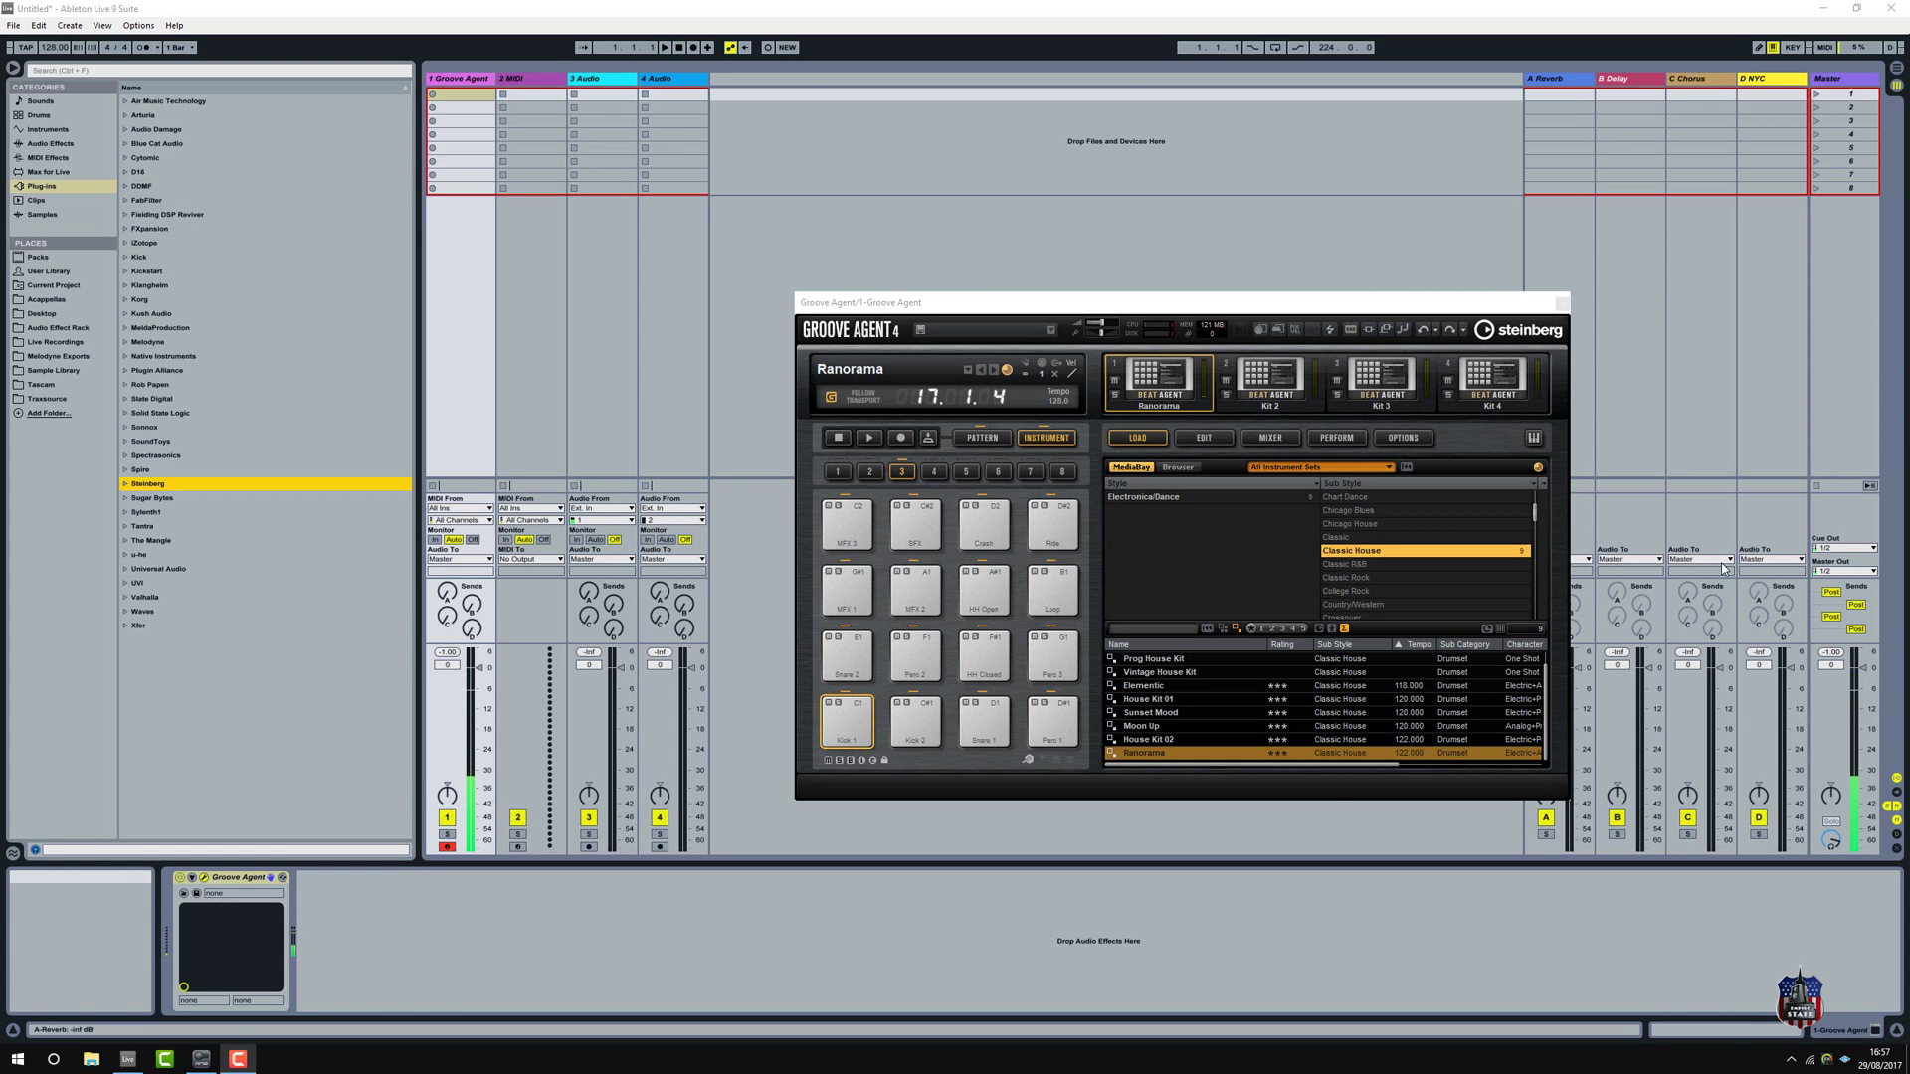
Start the Ranorama kit's pattern playing in Groove Agent 4
{"action": "left_click", "coordinate": [873, 440]}
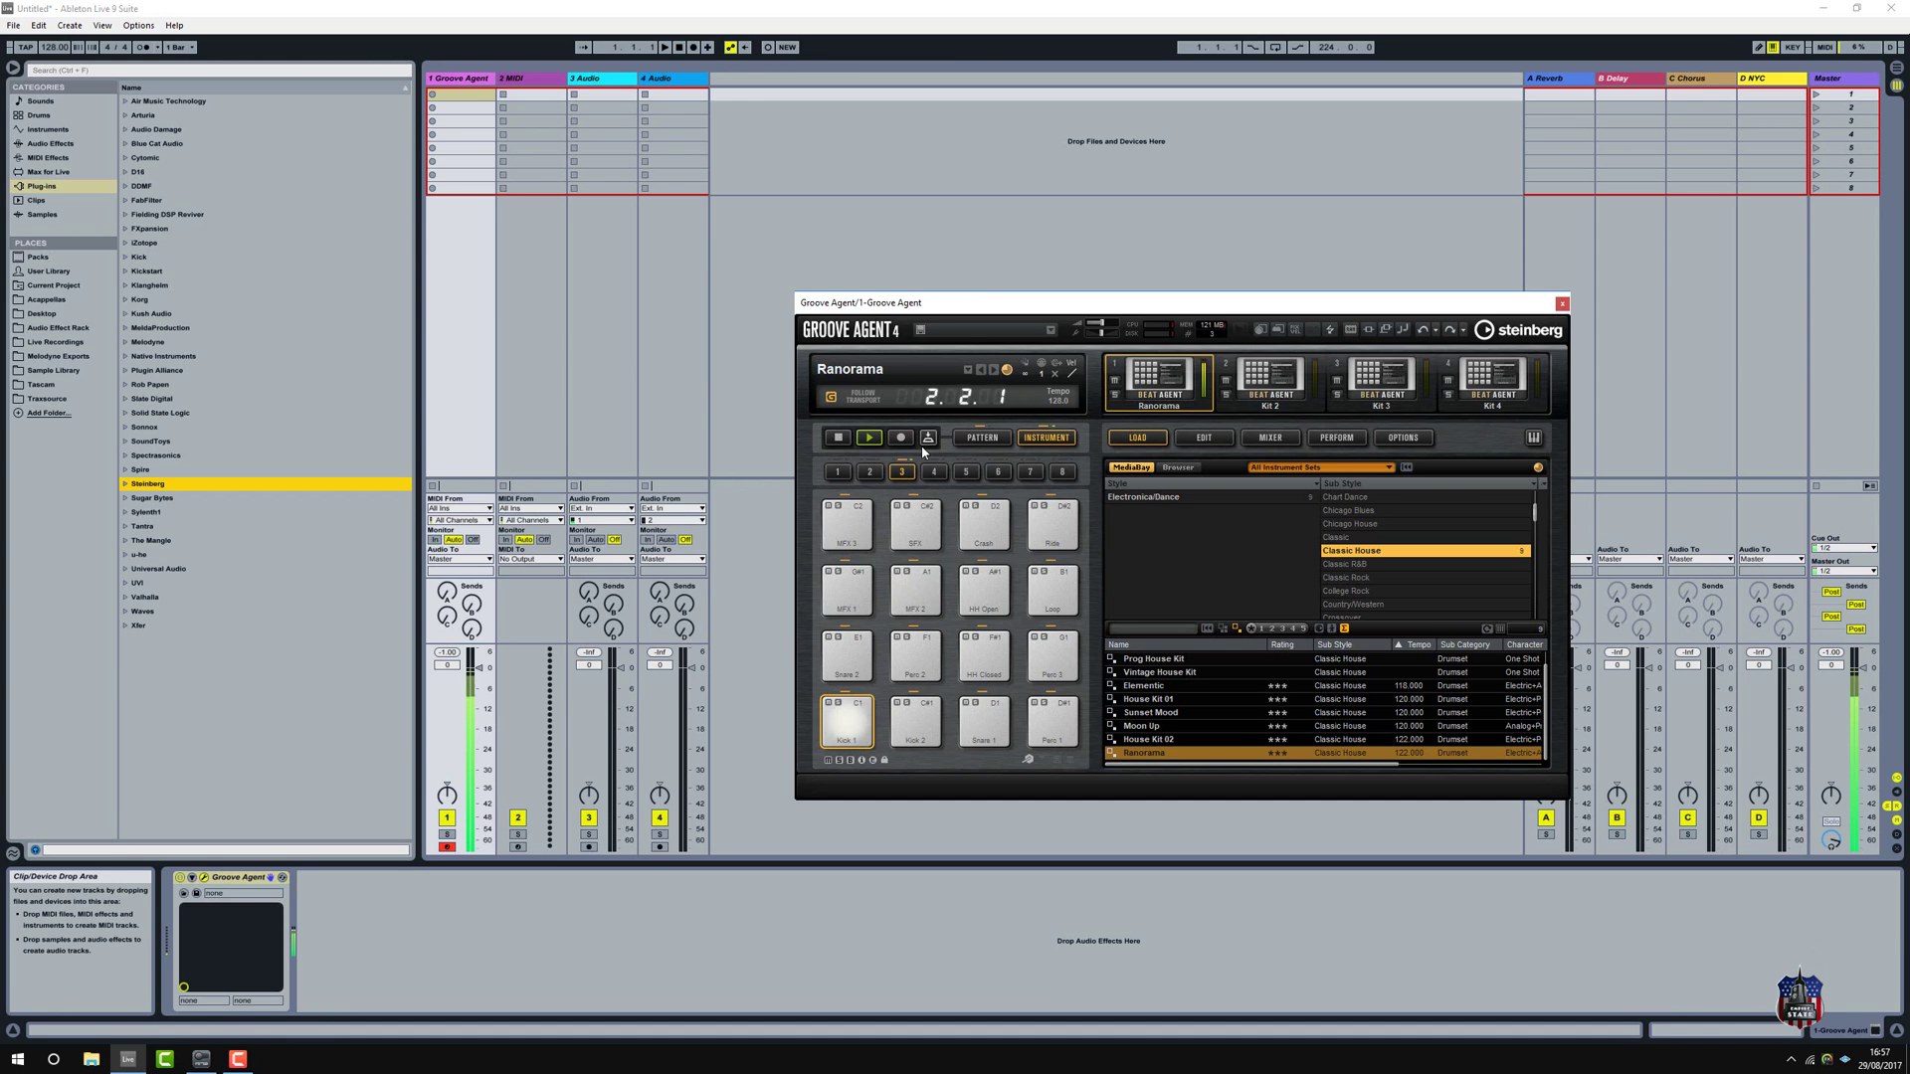
Switch the pads to pattern mode and show the Pattern editor with note rows shrunk to fit
{"action": "left_click", "coordinate": [982, 441]}
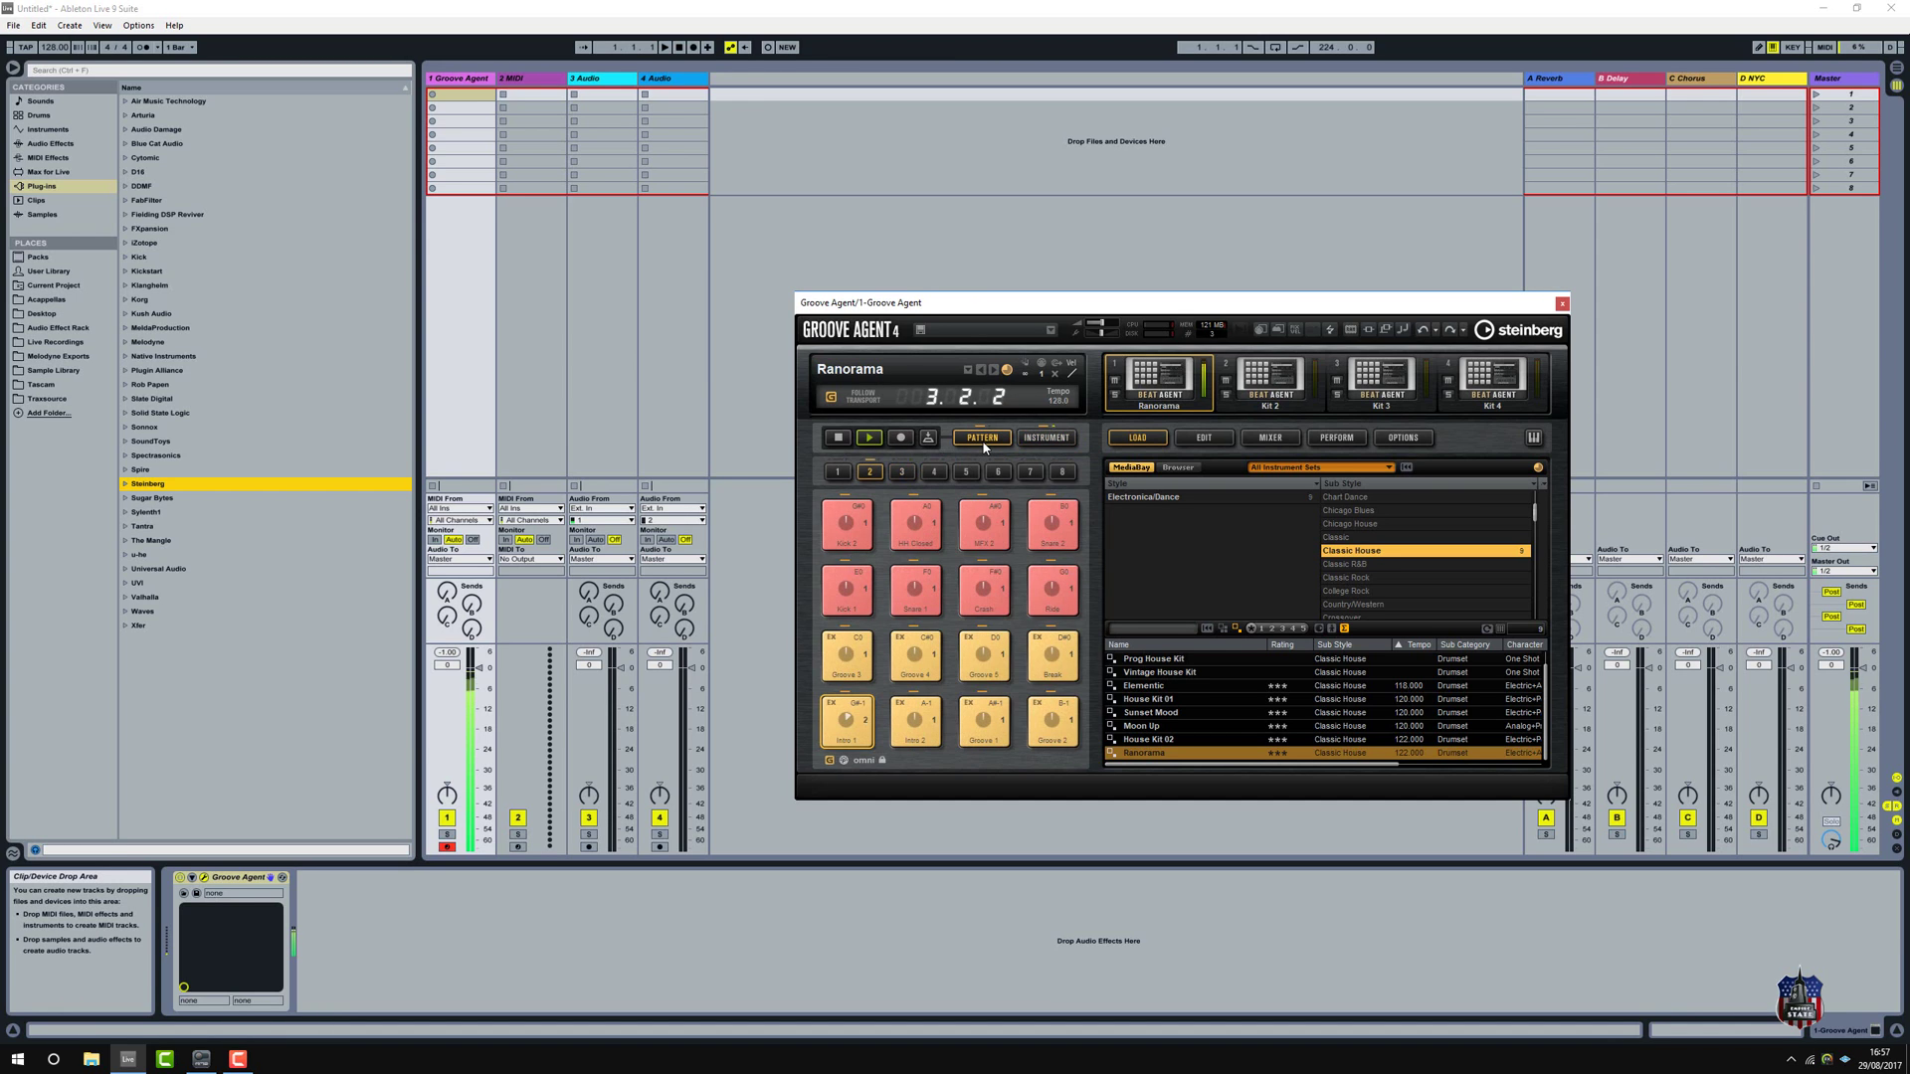
{"action": "left_click", "coordinate": [1205, 439]}
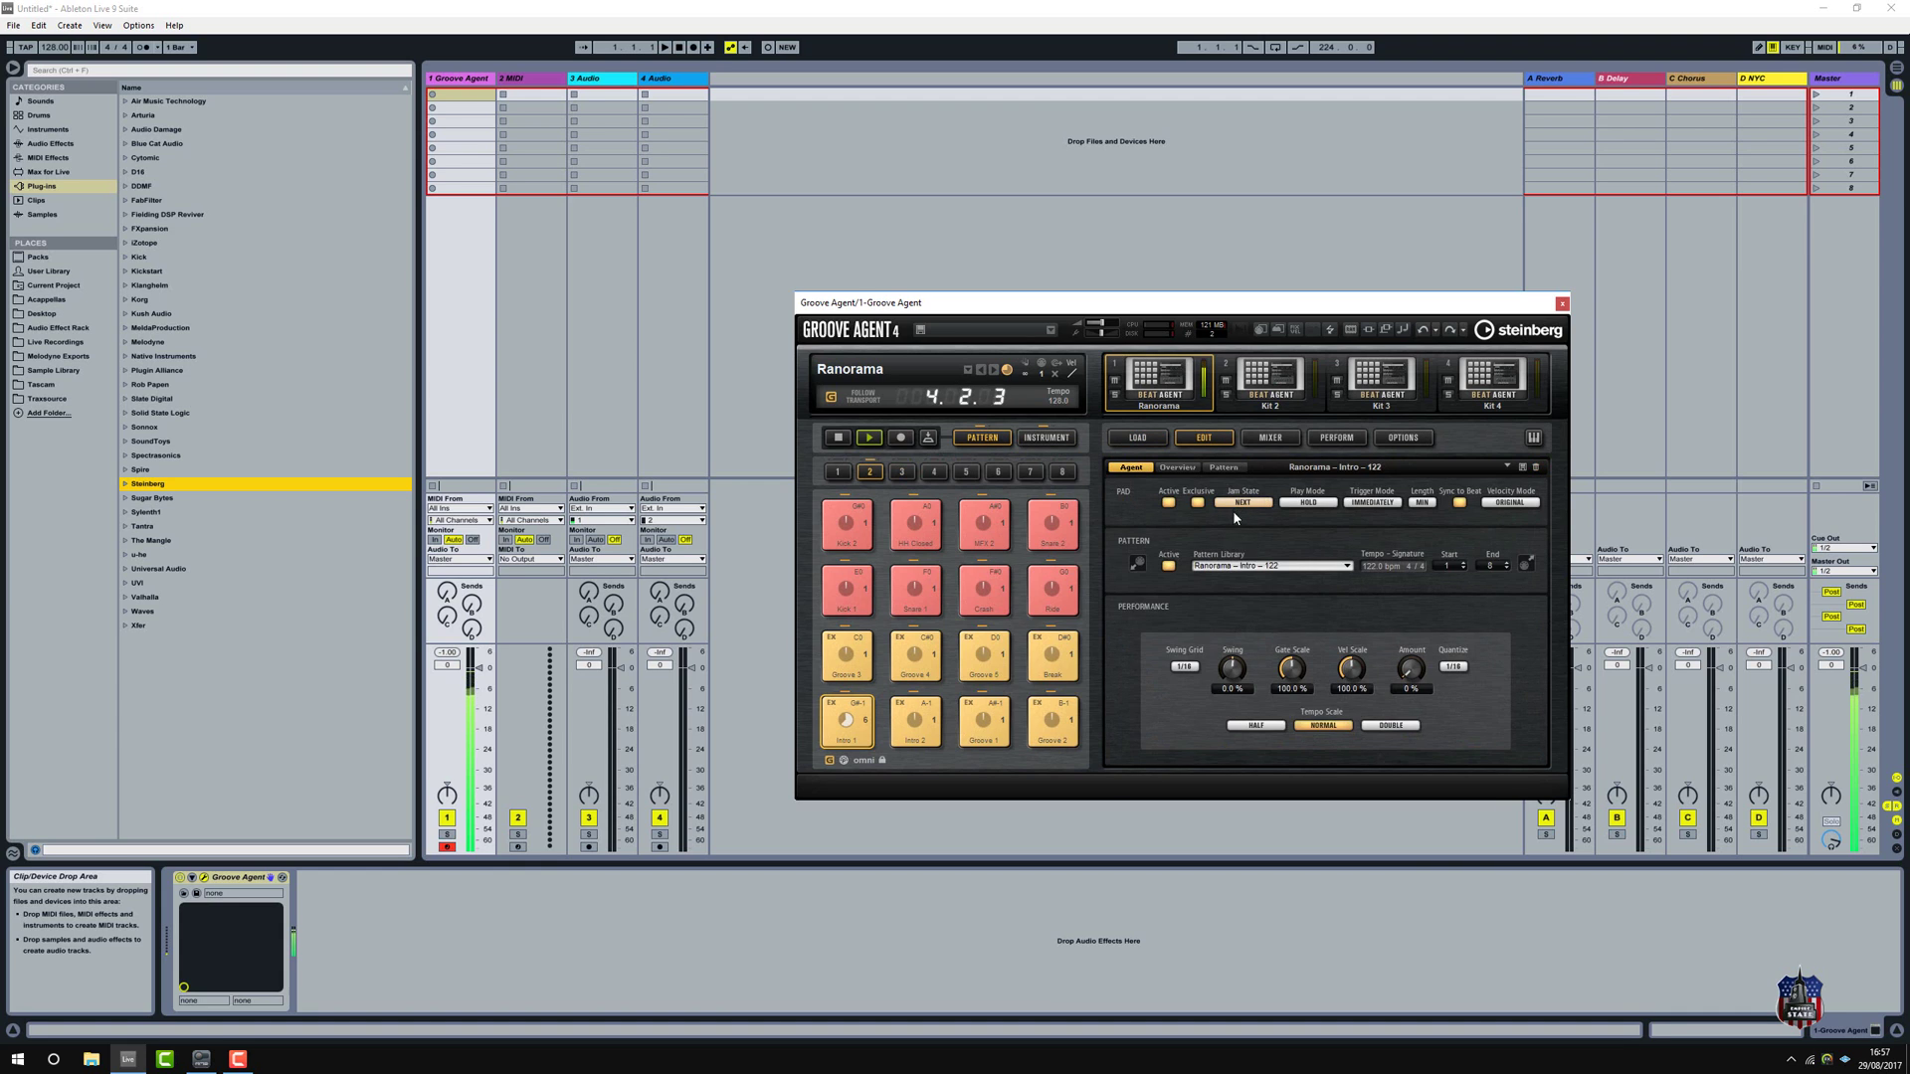
{"action": "left_click", "coordinate": [1224, 468]}
{"action": "scroll", "coordinate": [1298, 630], "scroll_direction": "up", "scroll_amount": 2}
{"action": "scroll", "coordinate": [1298, 629], "scroll_direction": "up", "scroll_amount": 3}
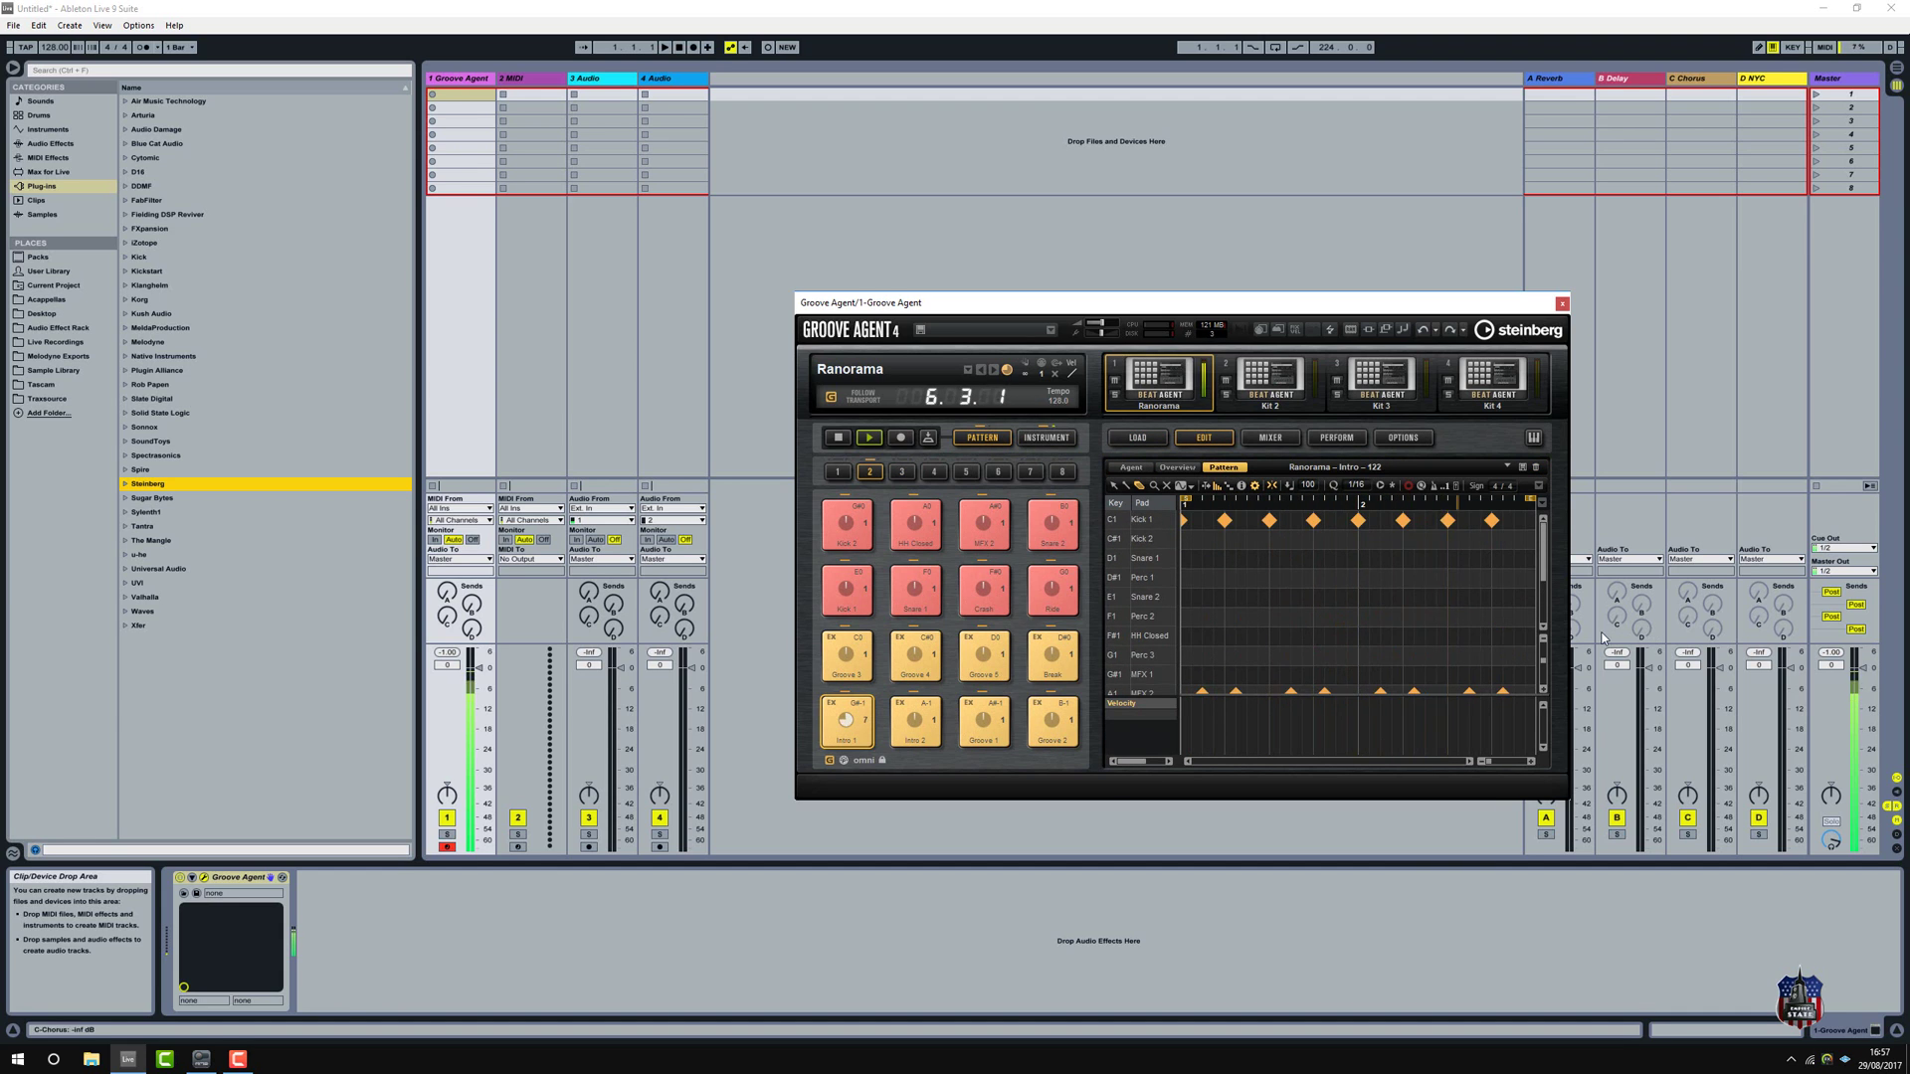
{"action": "left_click", "coordinate": [1545, 644]}
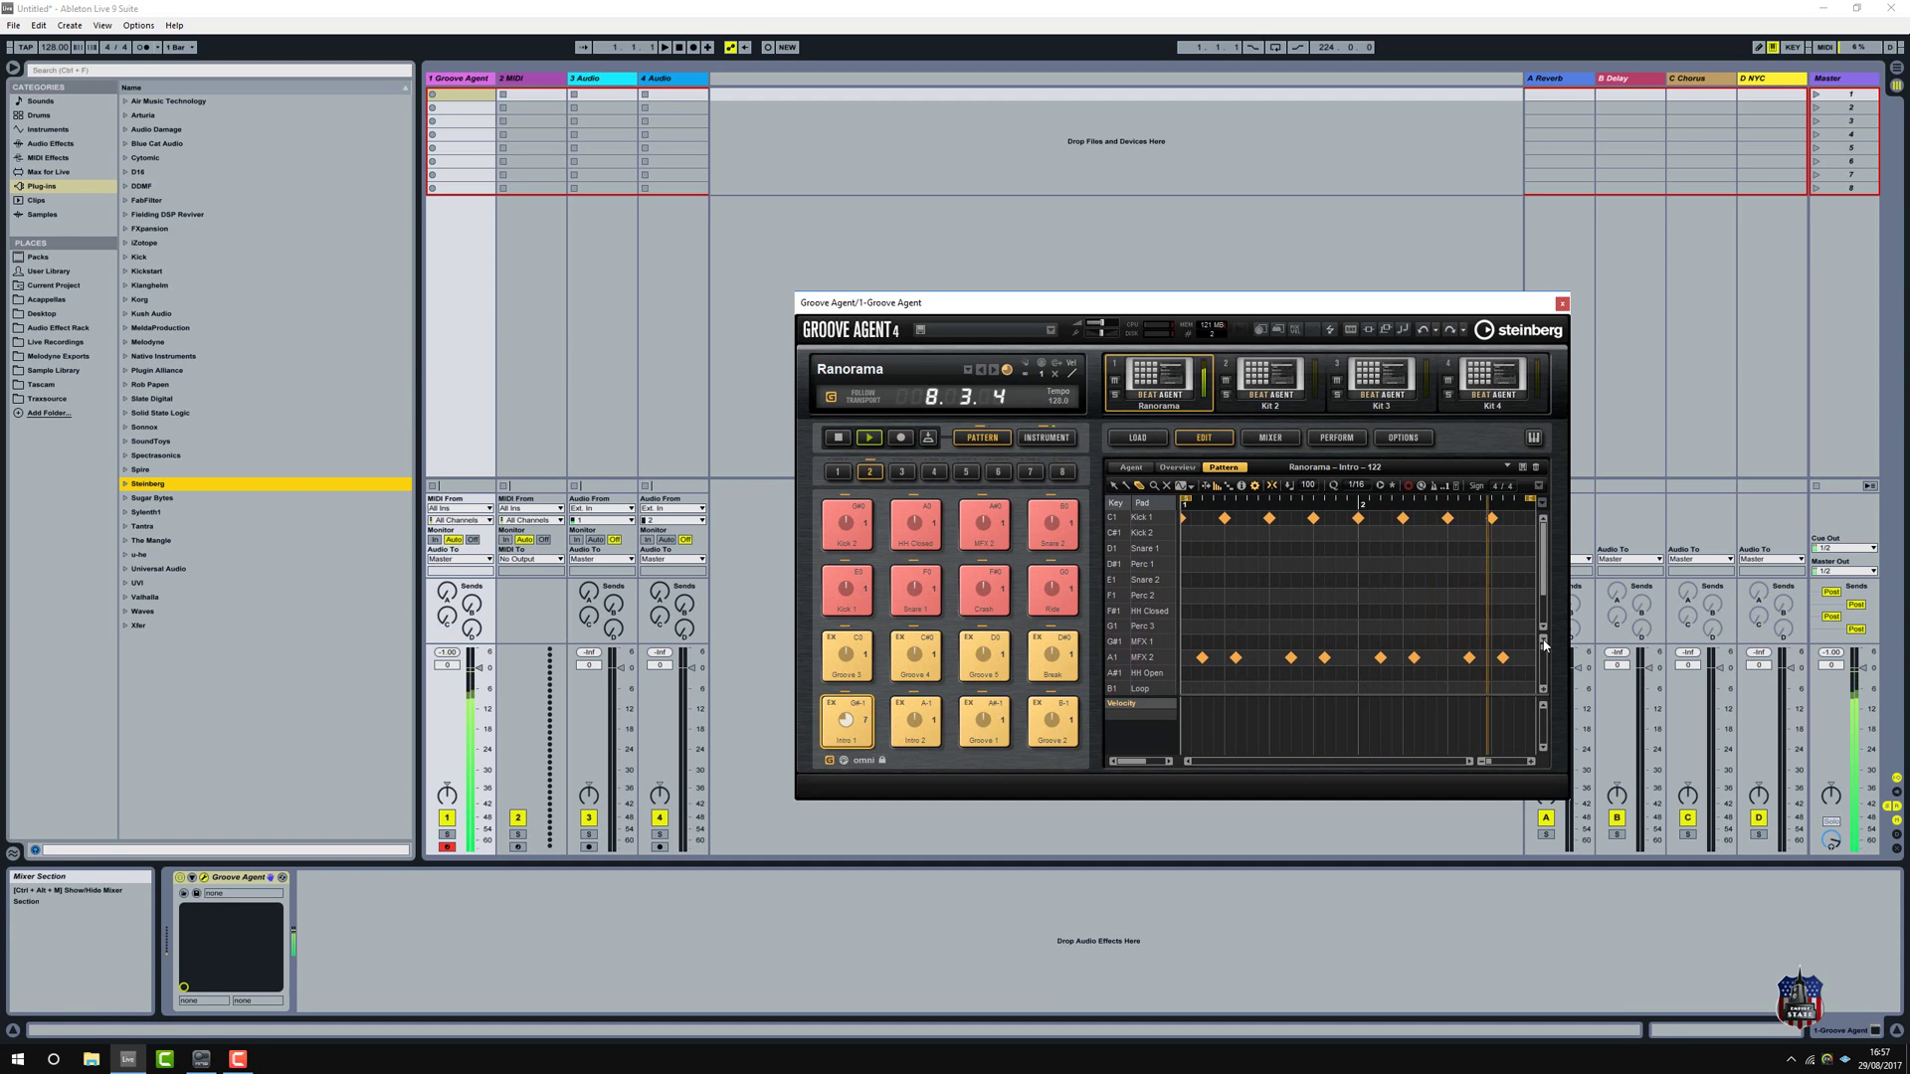
Audition the Intro 2 pattern, then Groove 1, and stop playback
{"action": "left_click", "coordinate": [927, 737]}
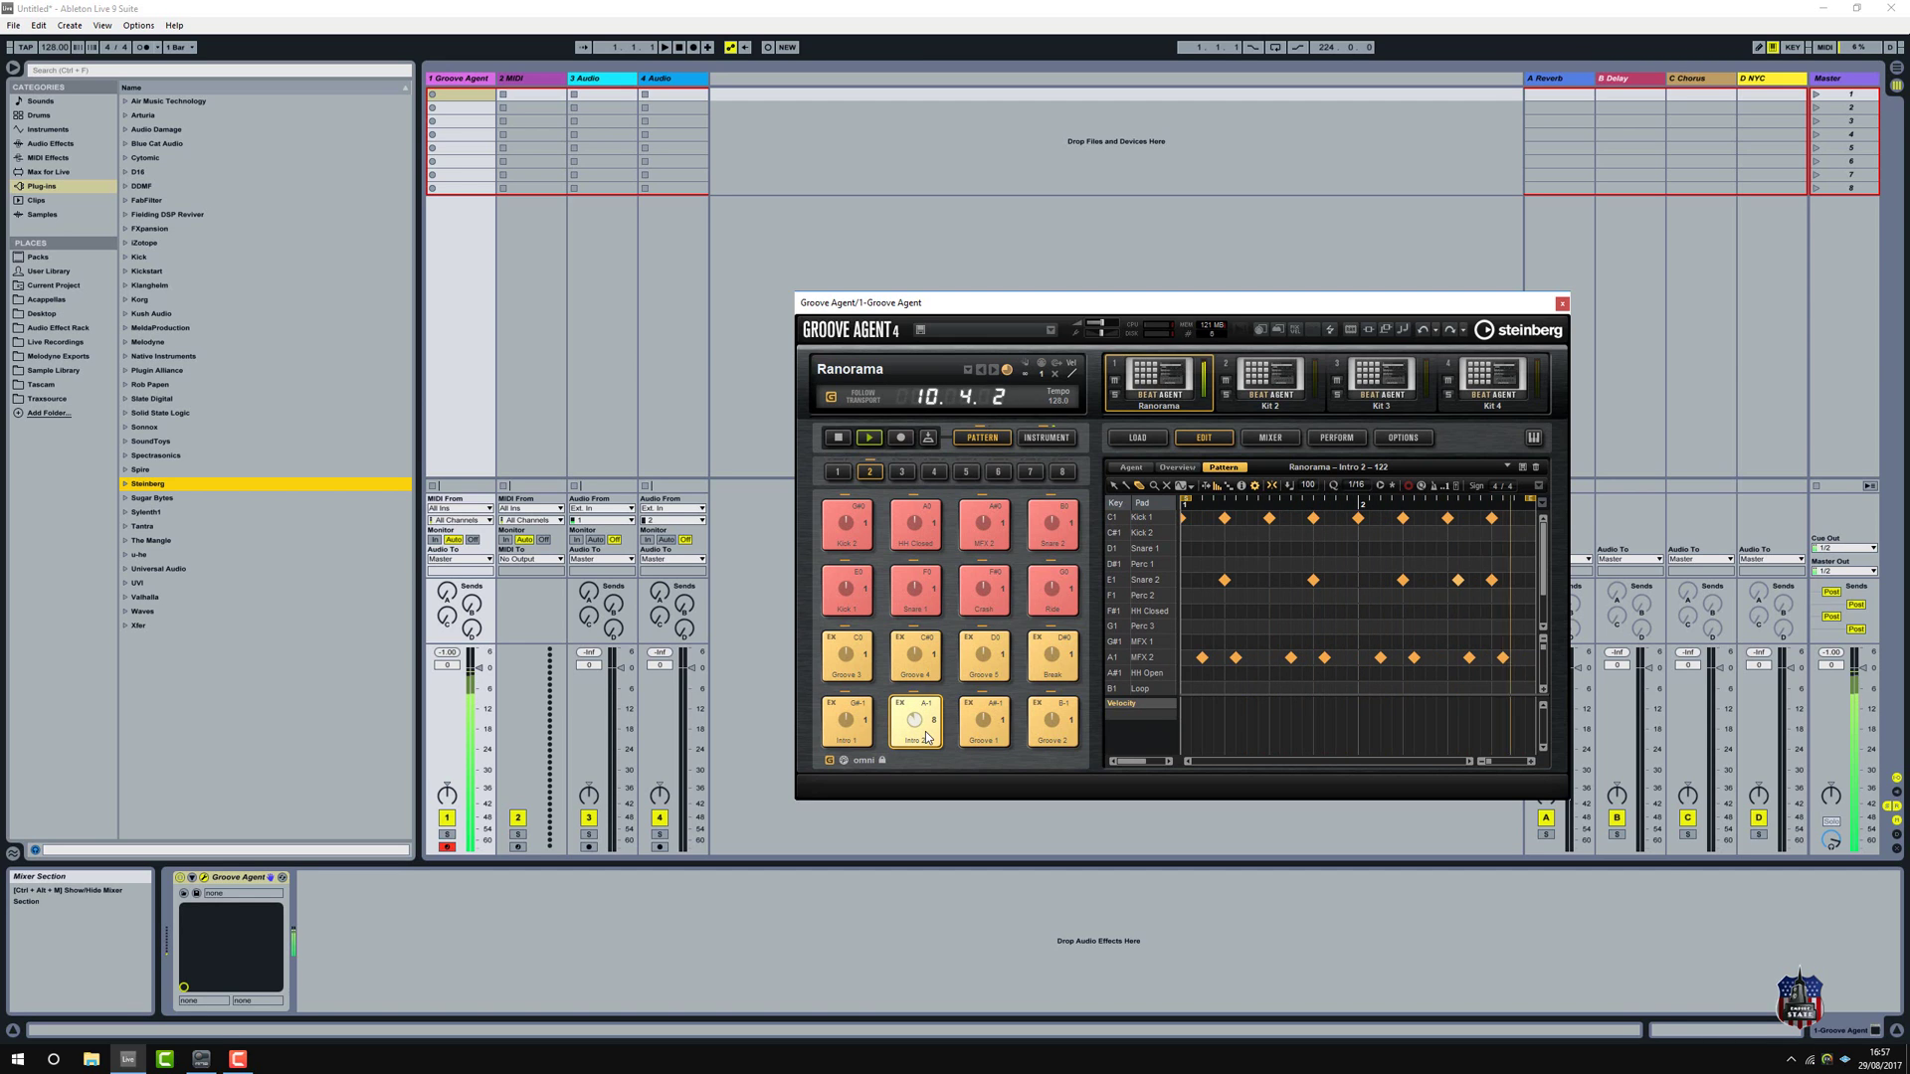
{"action": "left_click", "coordinate": [1000, 740]}
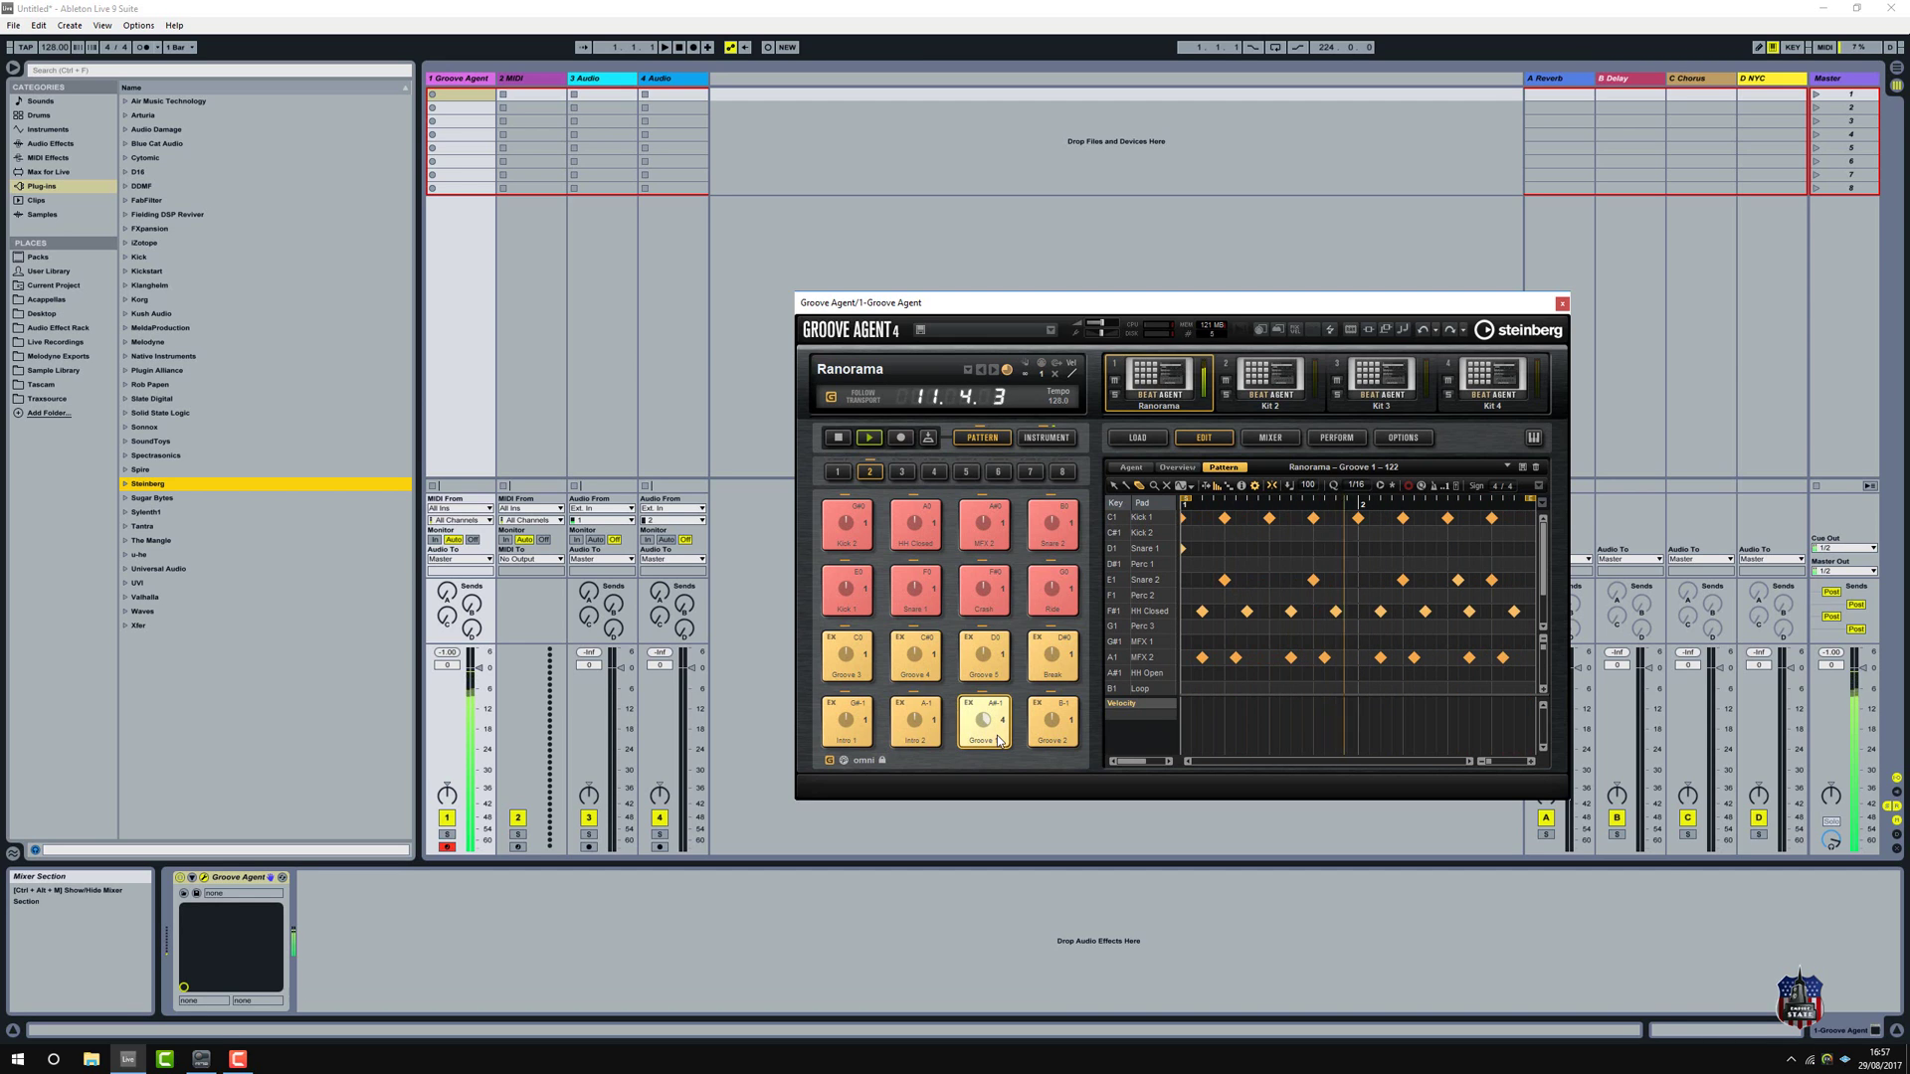
{"action": "left_click", "coordinate": [842, 438]}
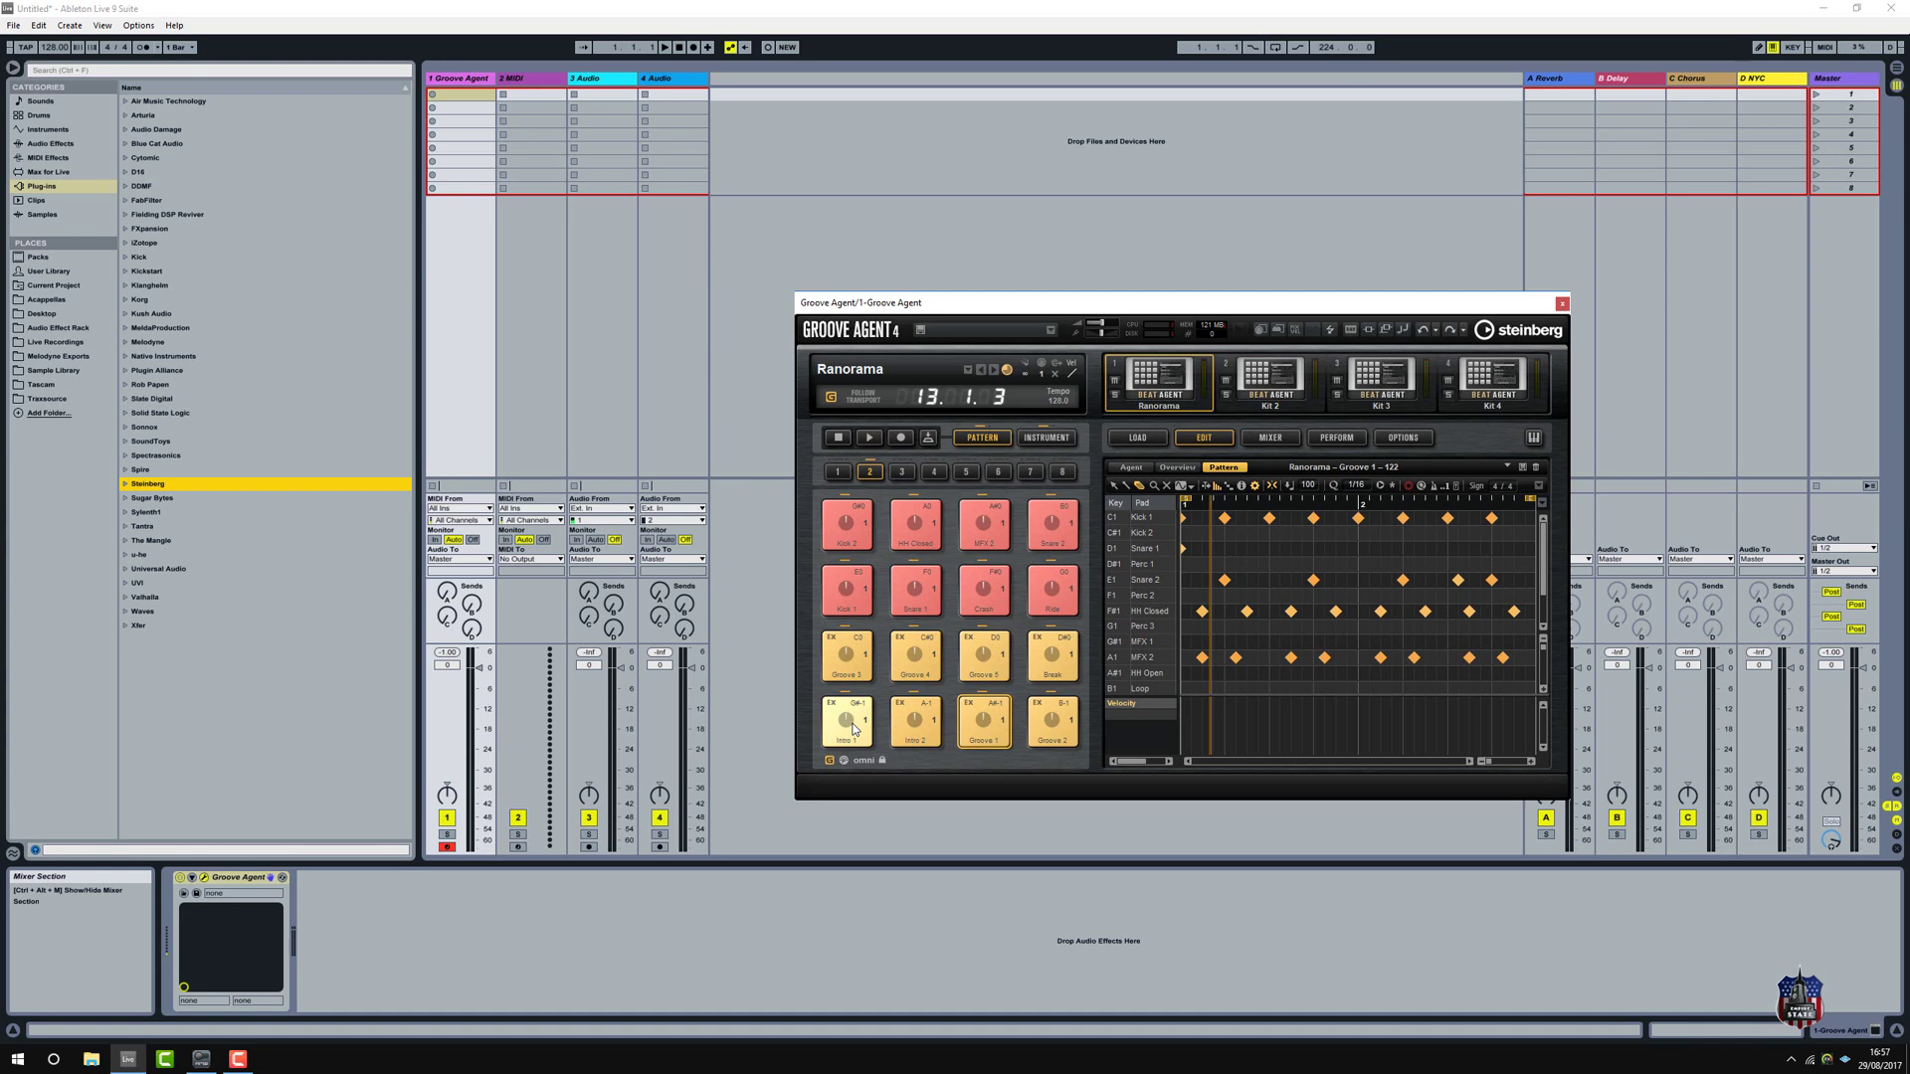
Drag the Intro 1, Intro 2 and Groove 1 patterns into track 1's clip slots 1–3
{"action": "left_click_drag", "start_coordinate": [853, 729], "coordinate": [461, 101]}
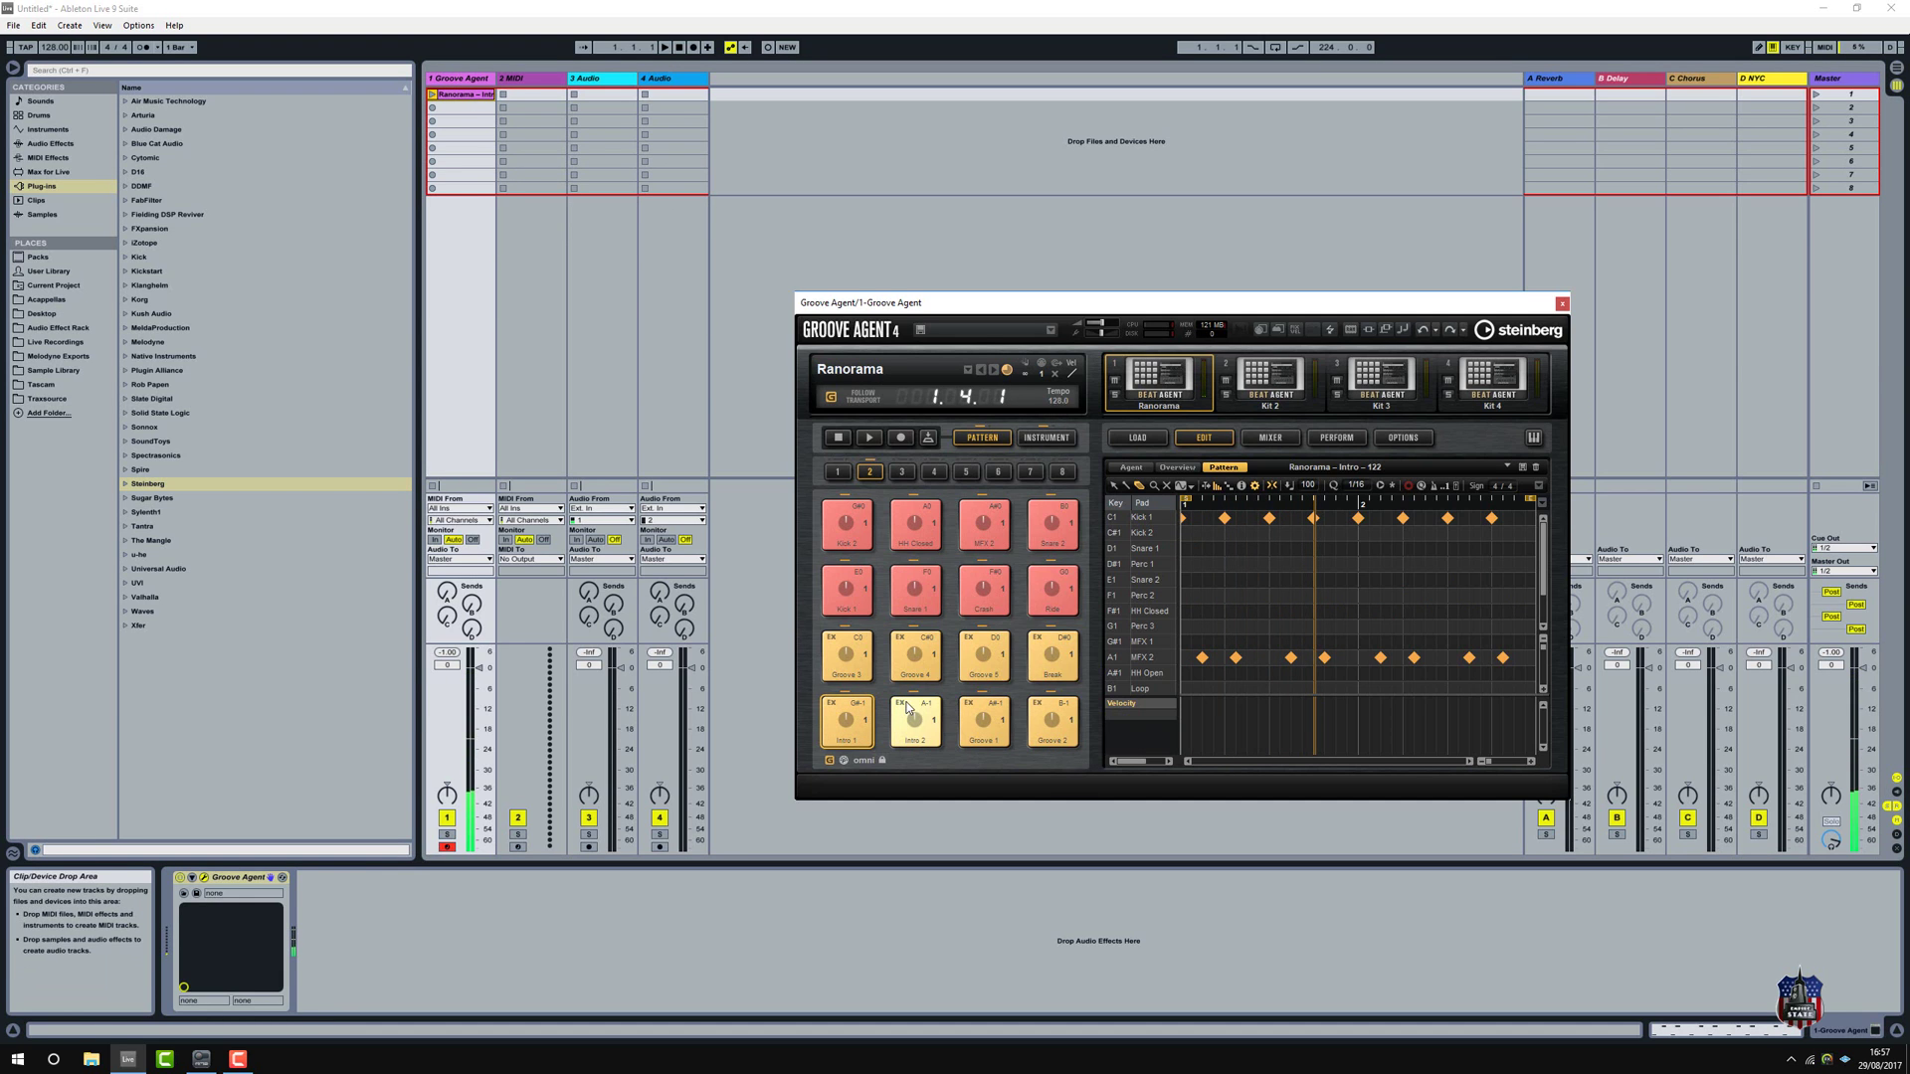
{"action": "left_click_drag", "start_coordinate": [926, 733], "coordinate": [459, 119]}
{"action": "left_click_drag", "start_coordinate": [983, 719], "coordinate": [462, 120]}
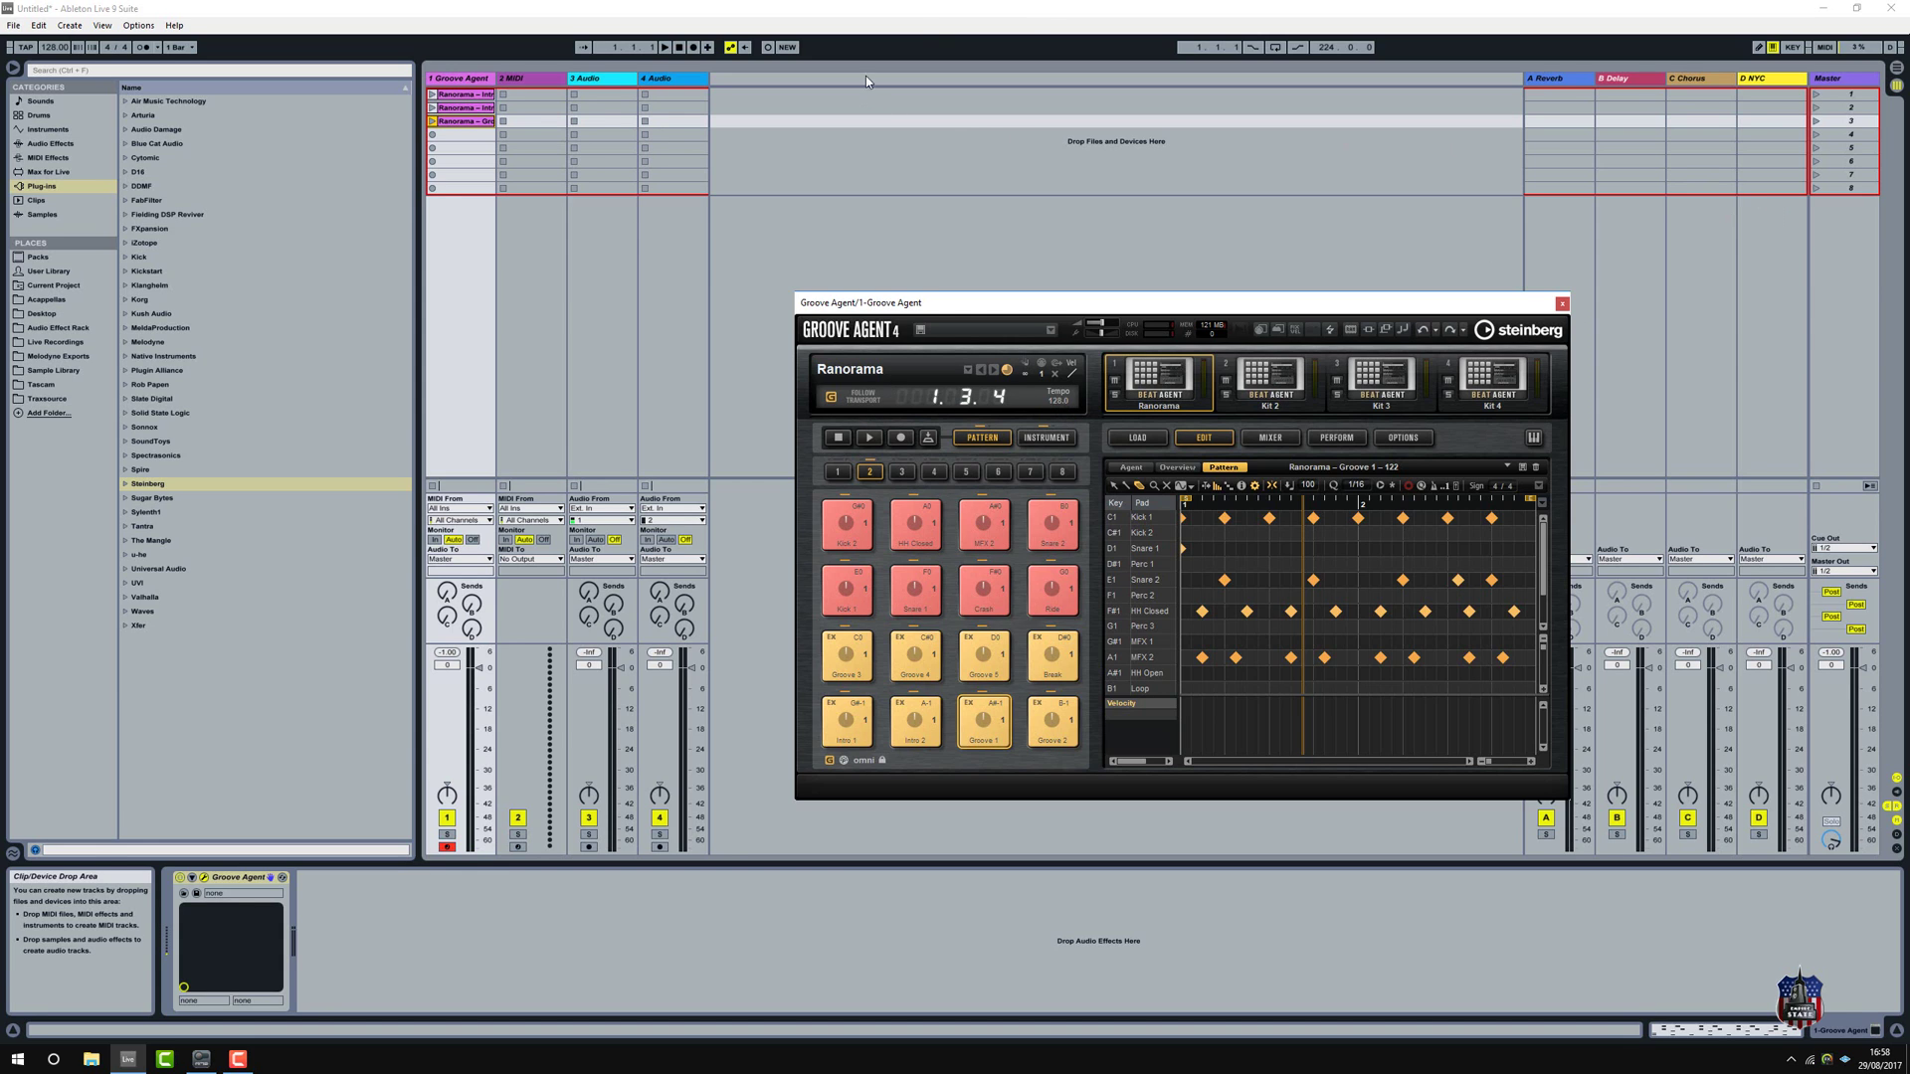
Launch track 1's three new clips in turn, then show the Groove 1 clip in Detail View
{"action": "left_click", "coordinate": [432, 95]}
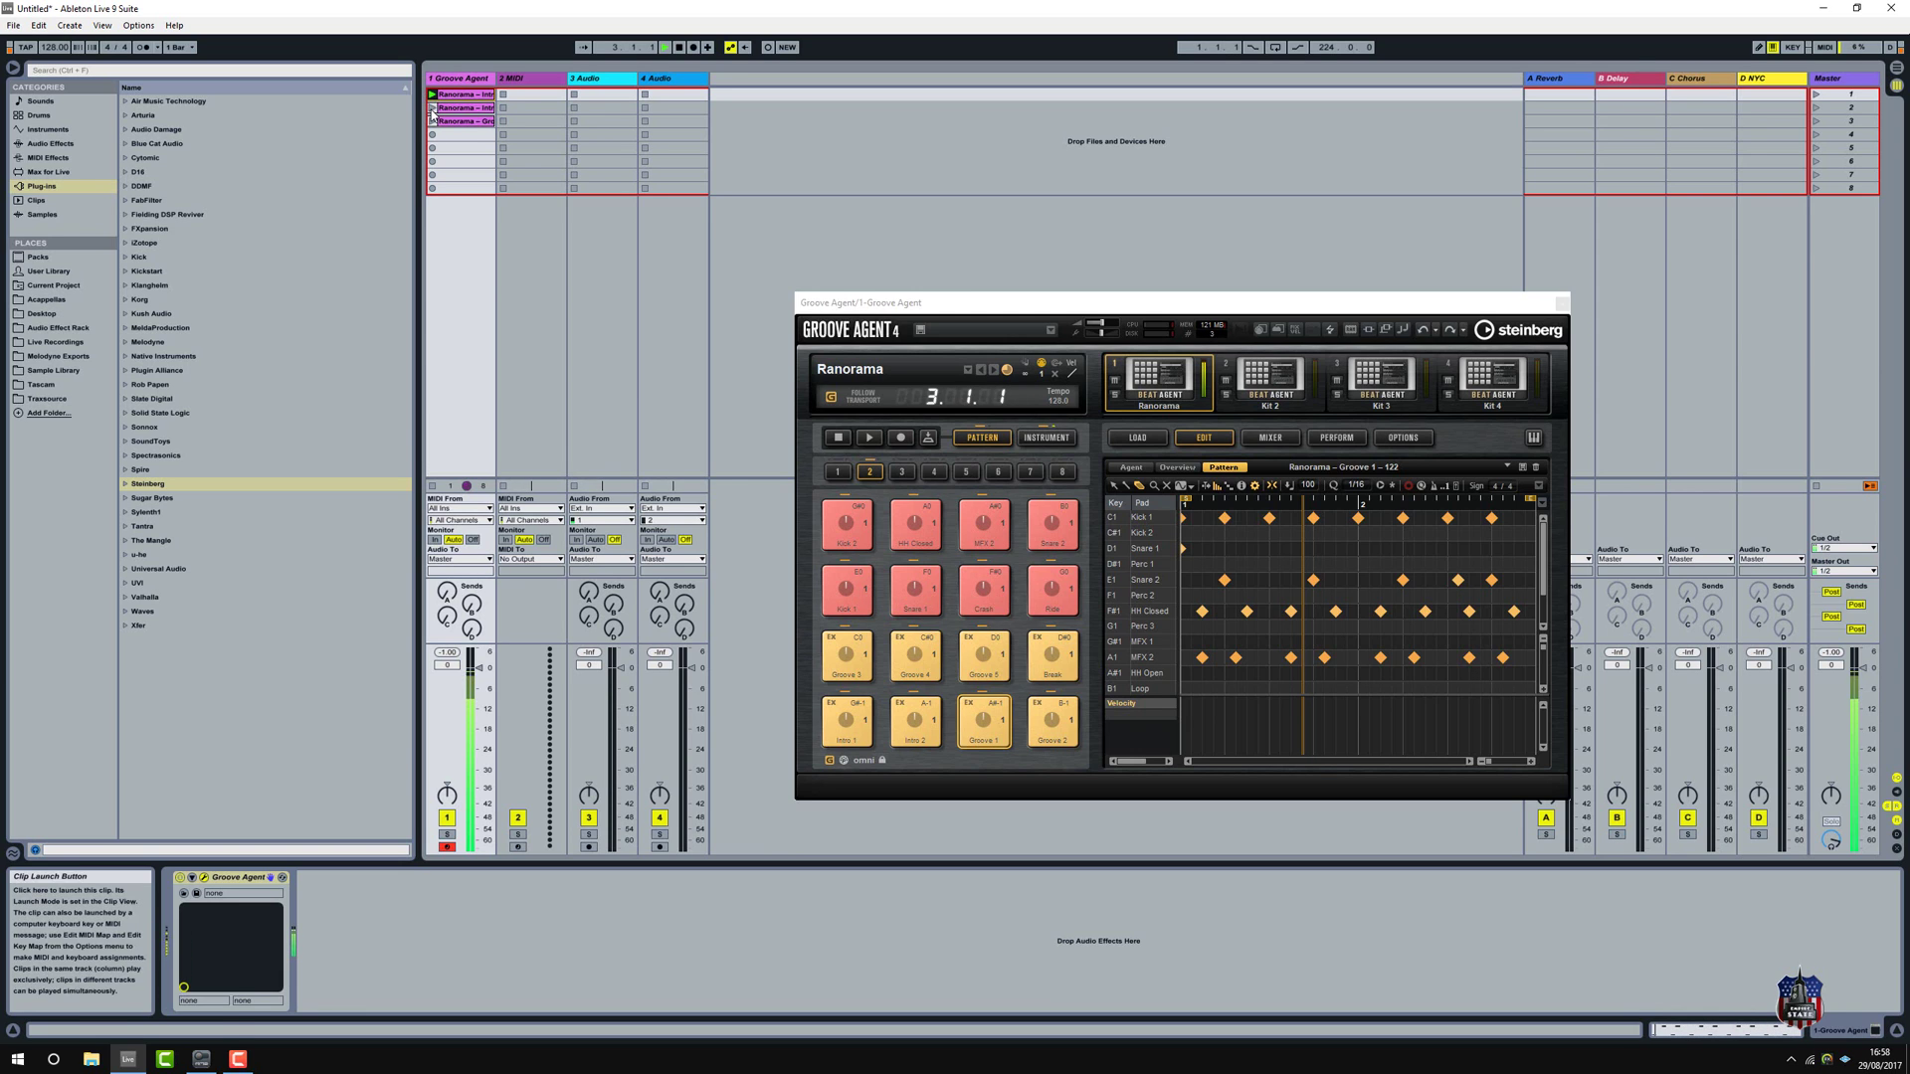
{"action": "left_click", "coordinate": [432, 108]}
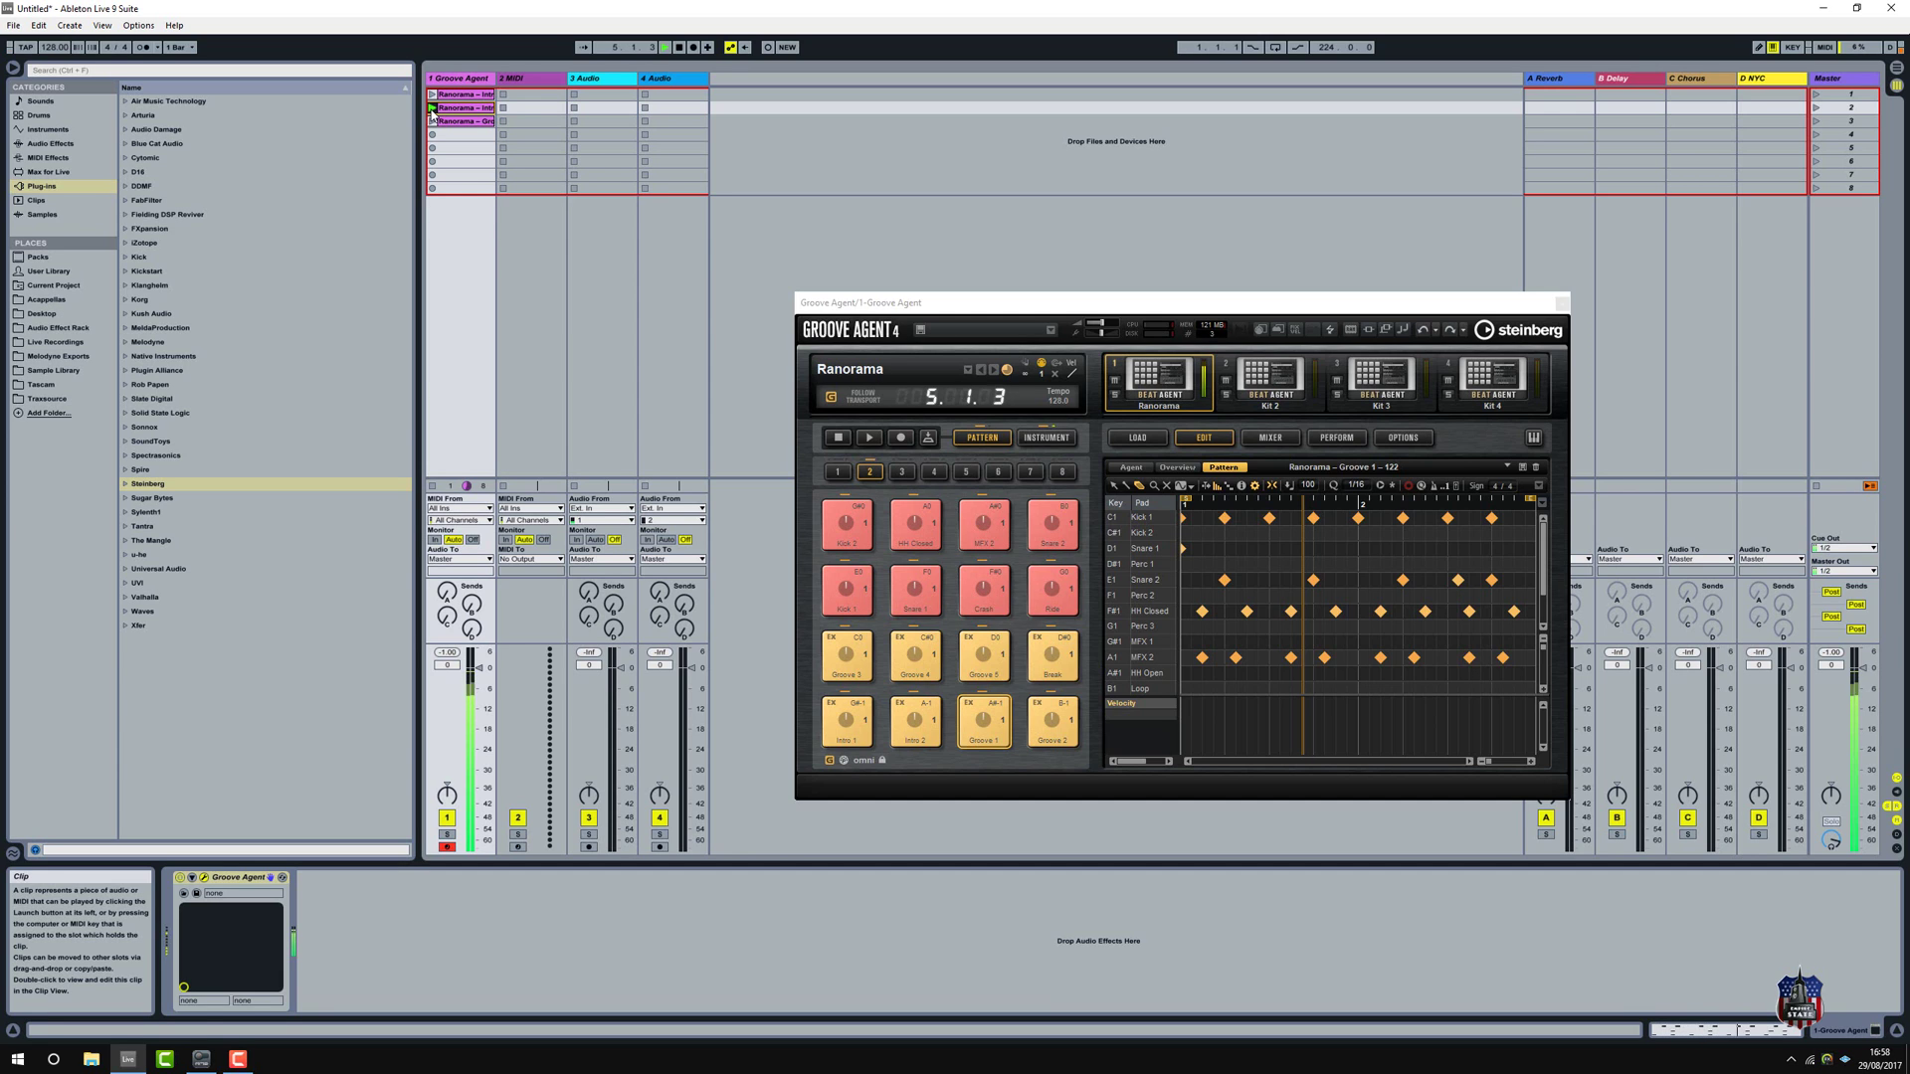
{"action": "left_click", "coordinate": [432, 121]}
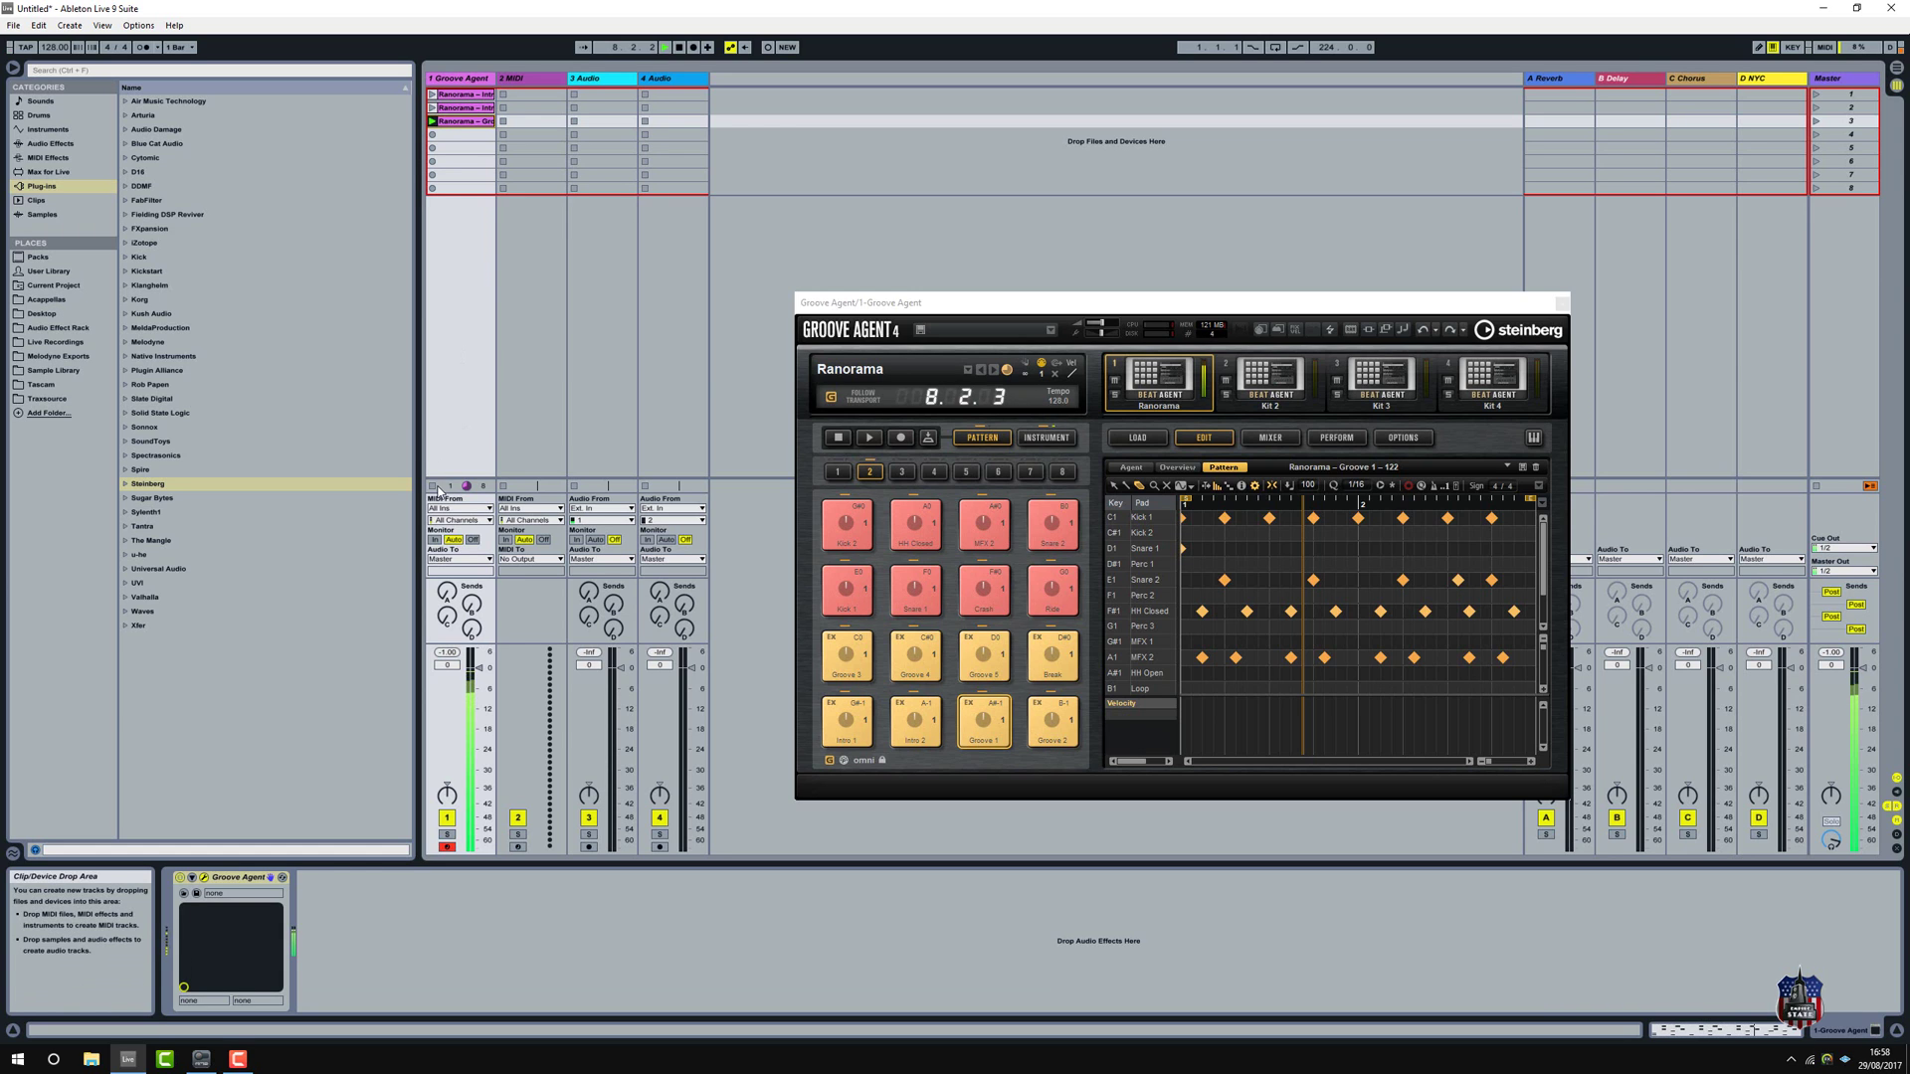
{"action": "left_click", "coordinate": [468, 122]}
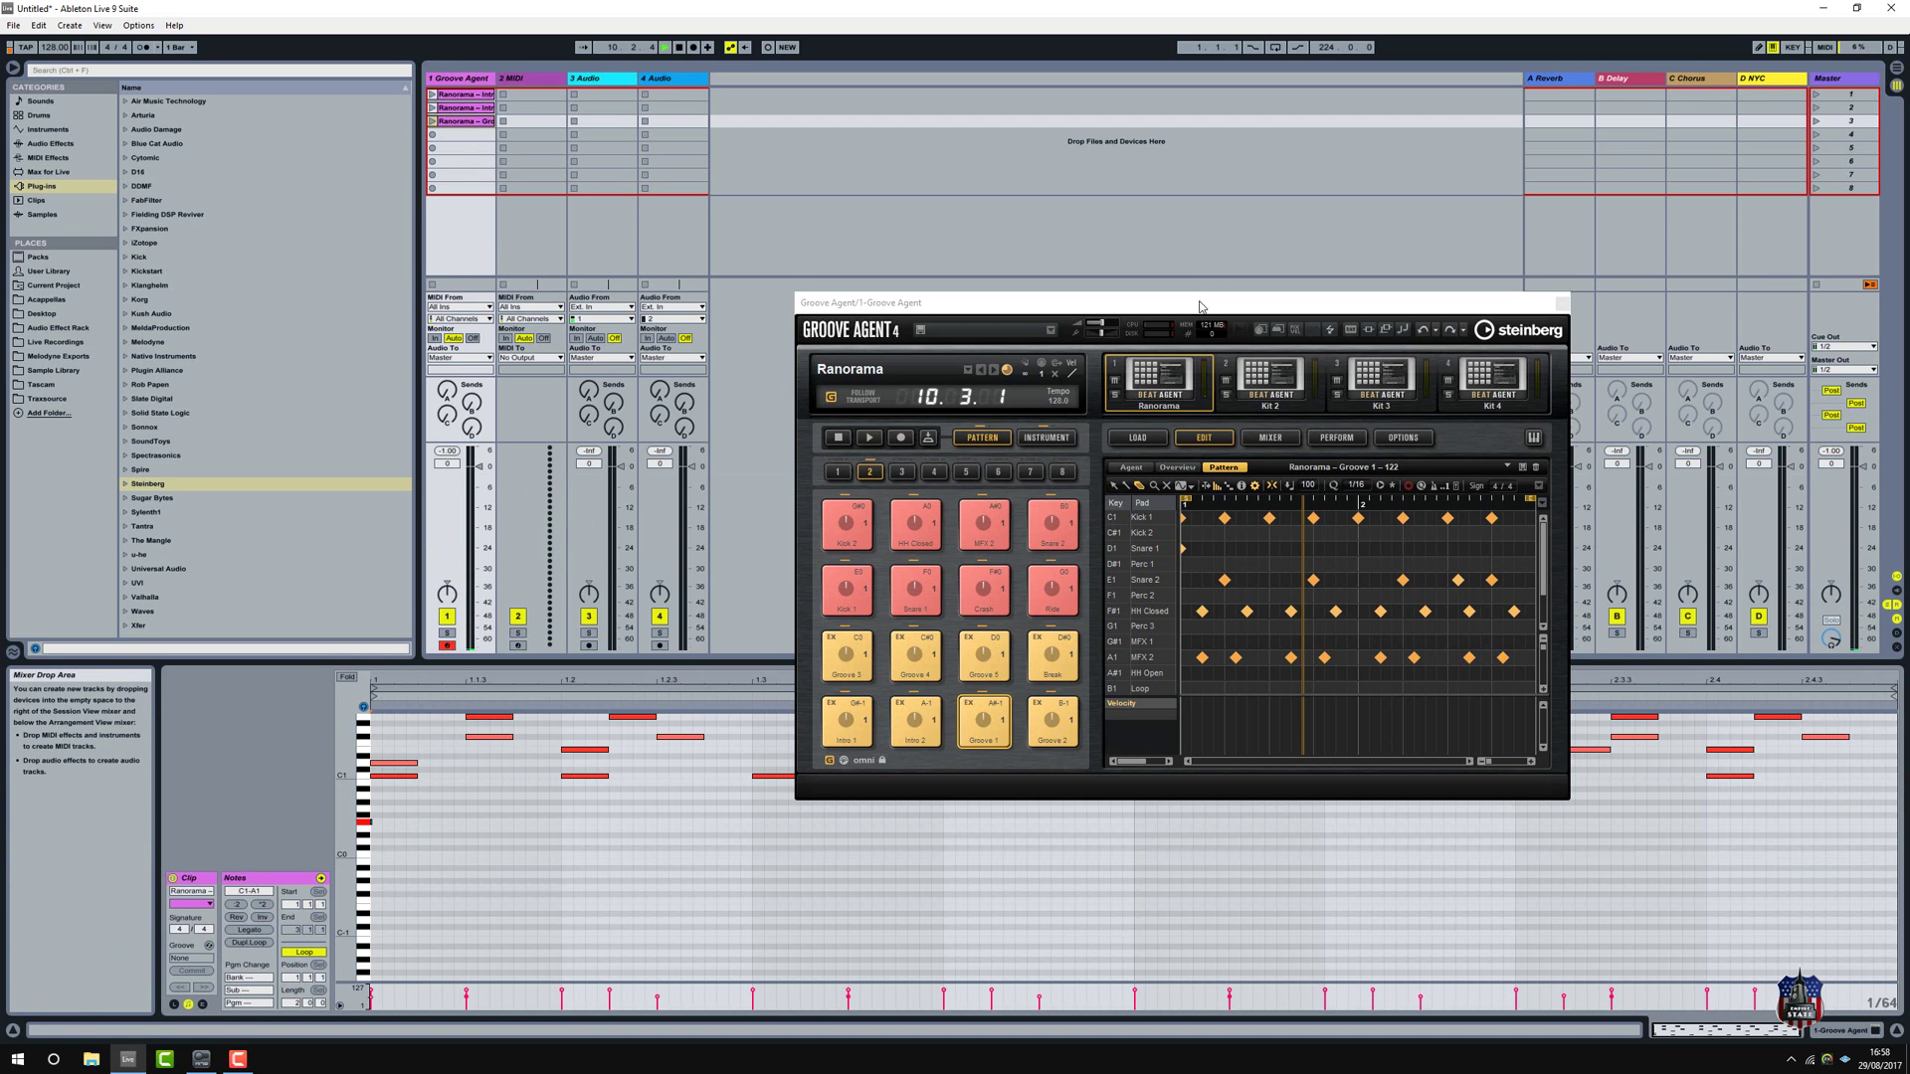
Move the plugin window to the top, enable Fold, and select the C1, D1, F#1 and A1 notes
{"action": "left_click_drag", "start_coordinate": [1217, 296], "coordinate": [1232, 73]}
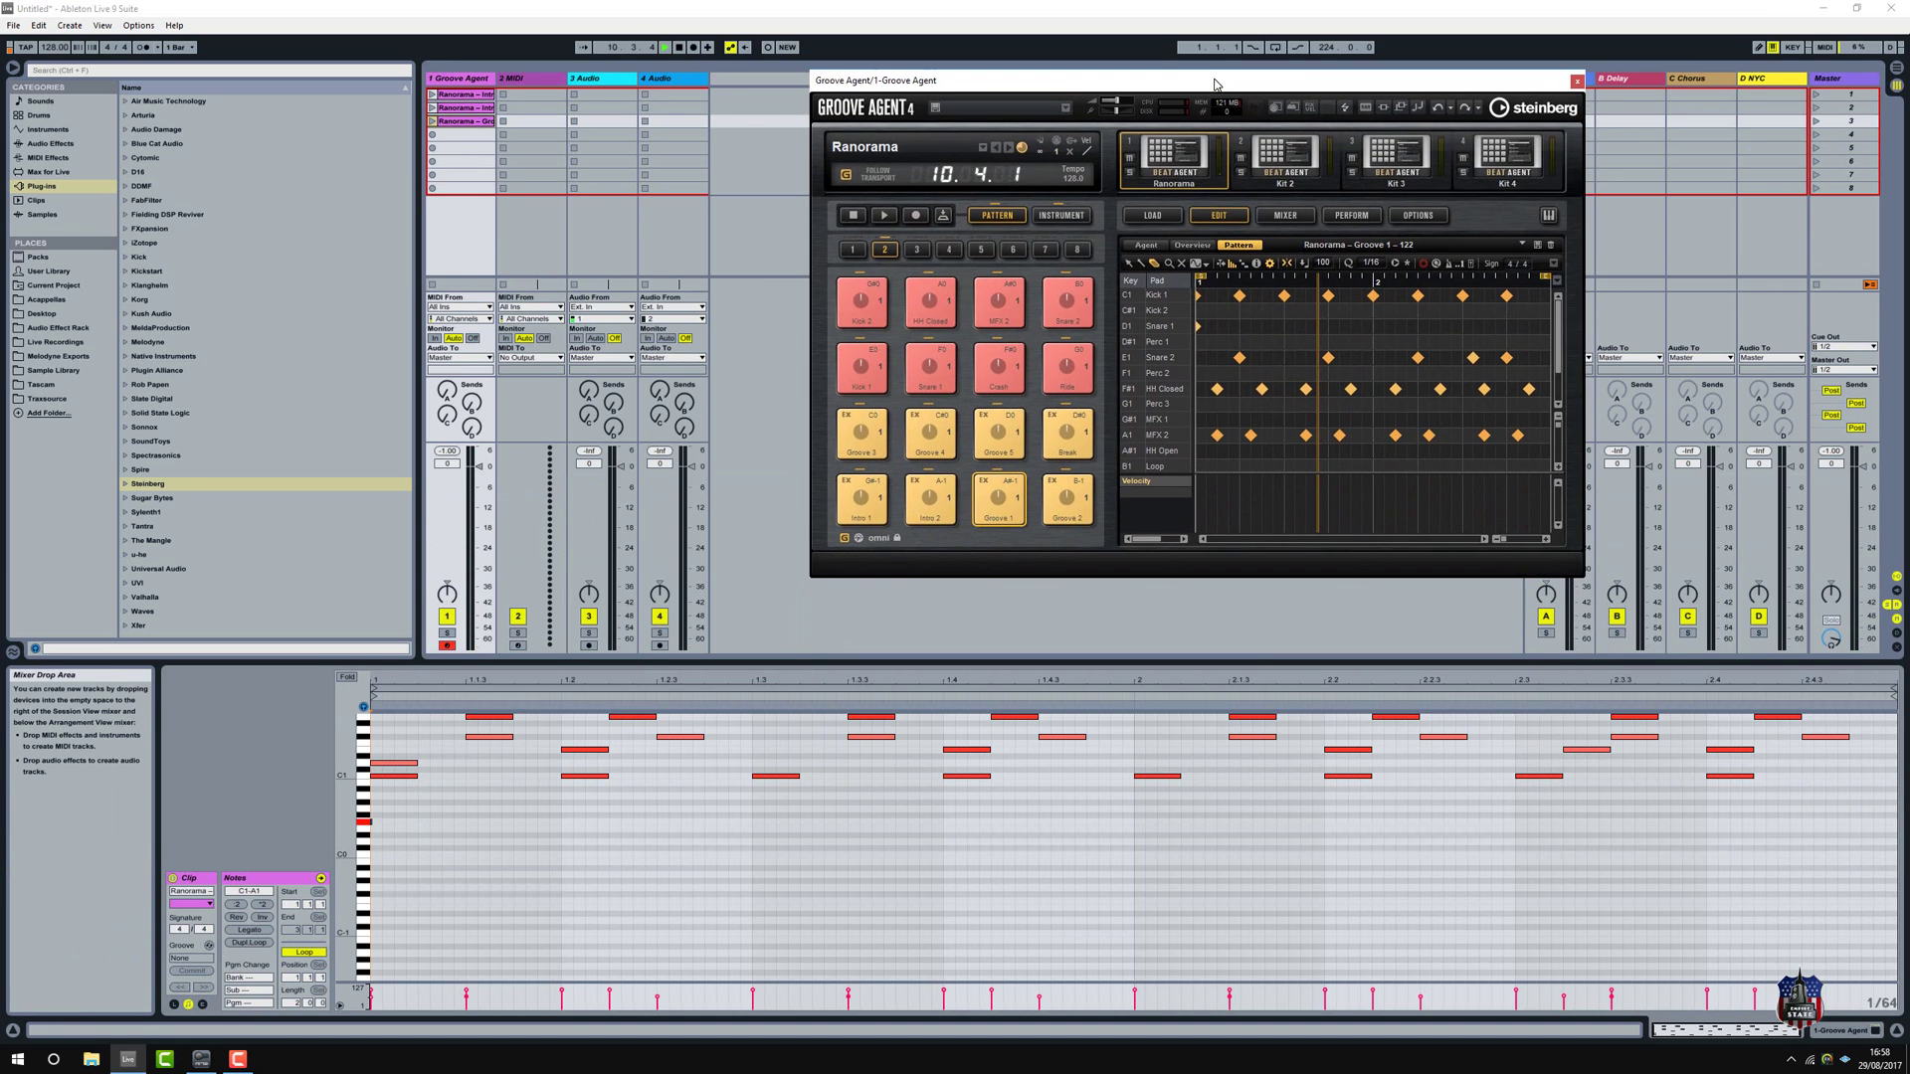
{"action": "left_click", "coordinate": [347, 685]}
{"action": "left_click", "coordinate": [347, 683]}
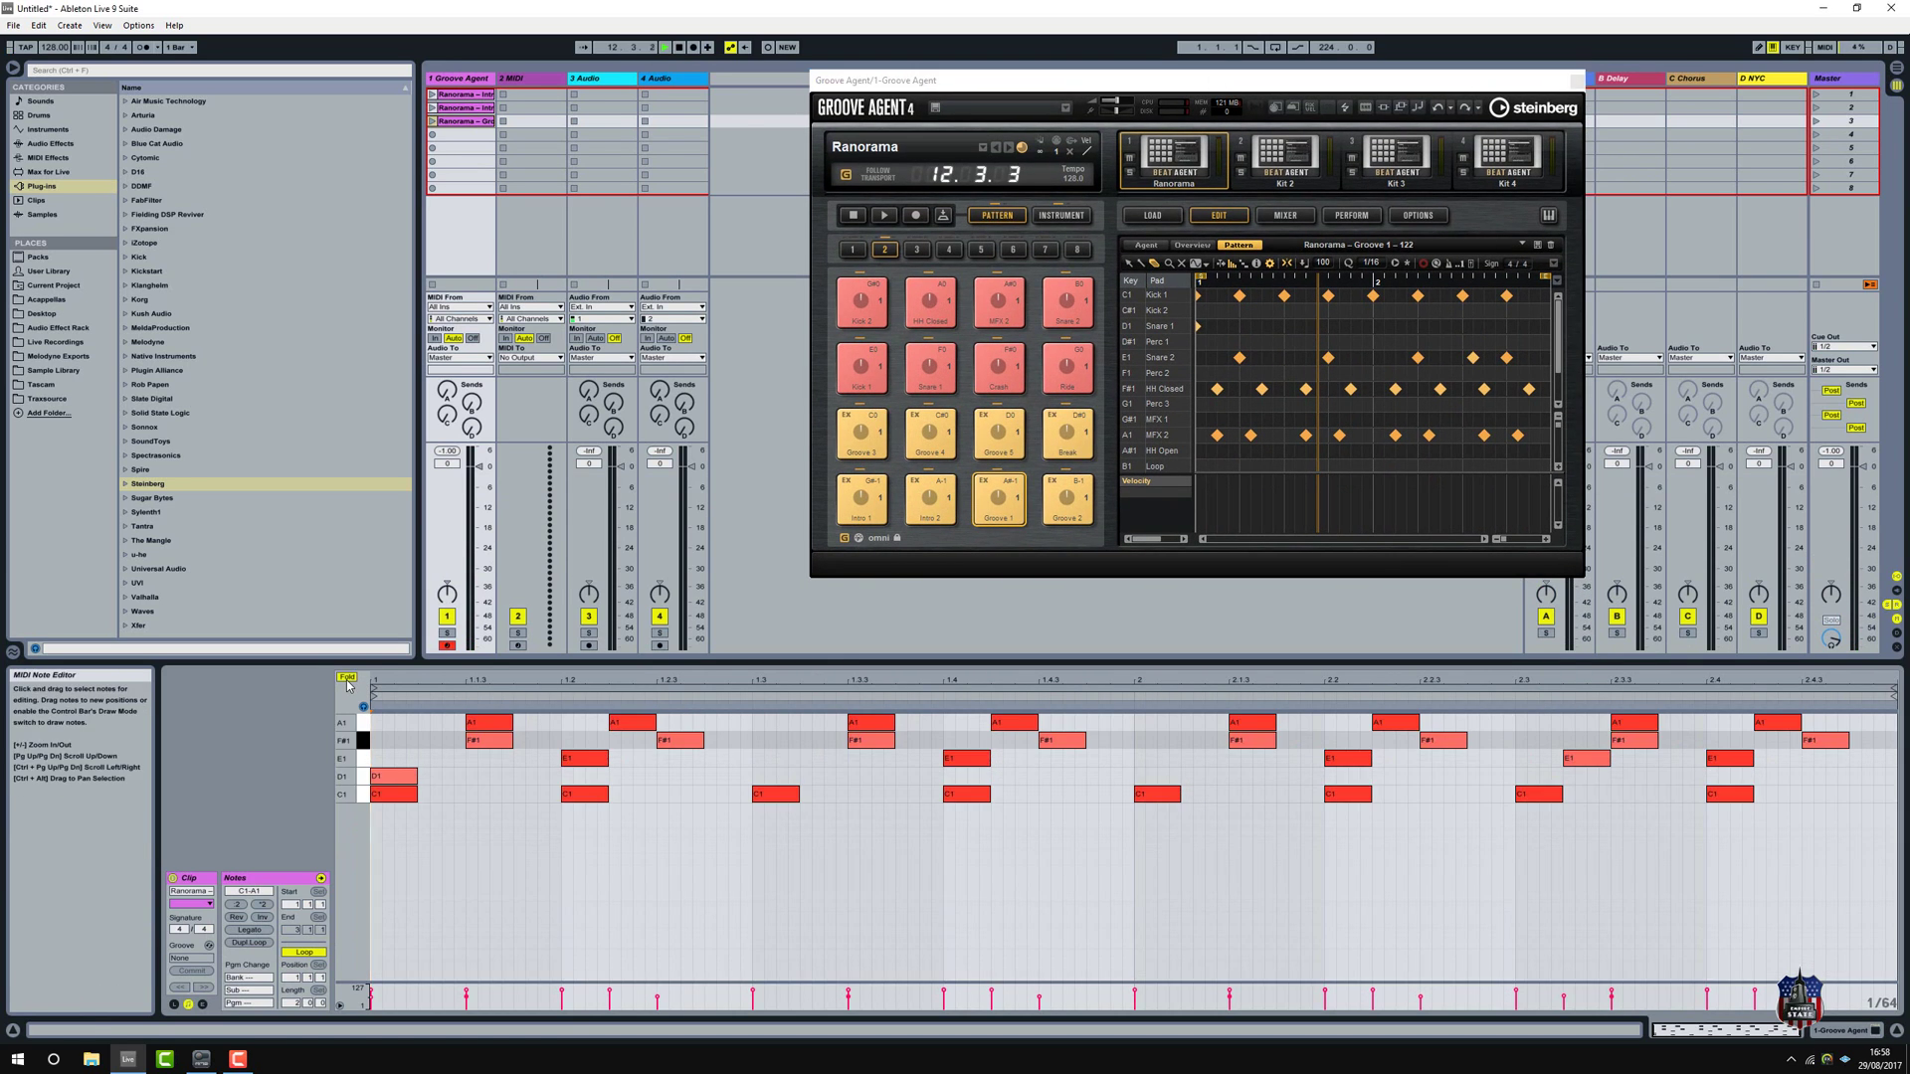
{"action": "left_click", "coordinate": [364, 794]}
{"action": "left_click", "coordinate": [364, 776]}
{"action": "left_click", "coordinate": [365, 741]}
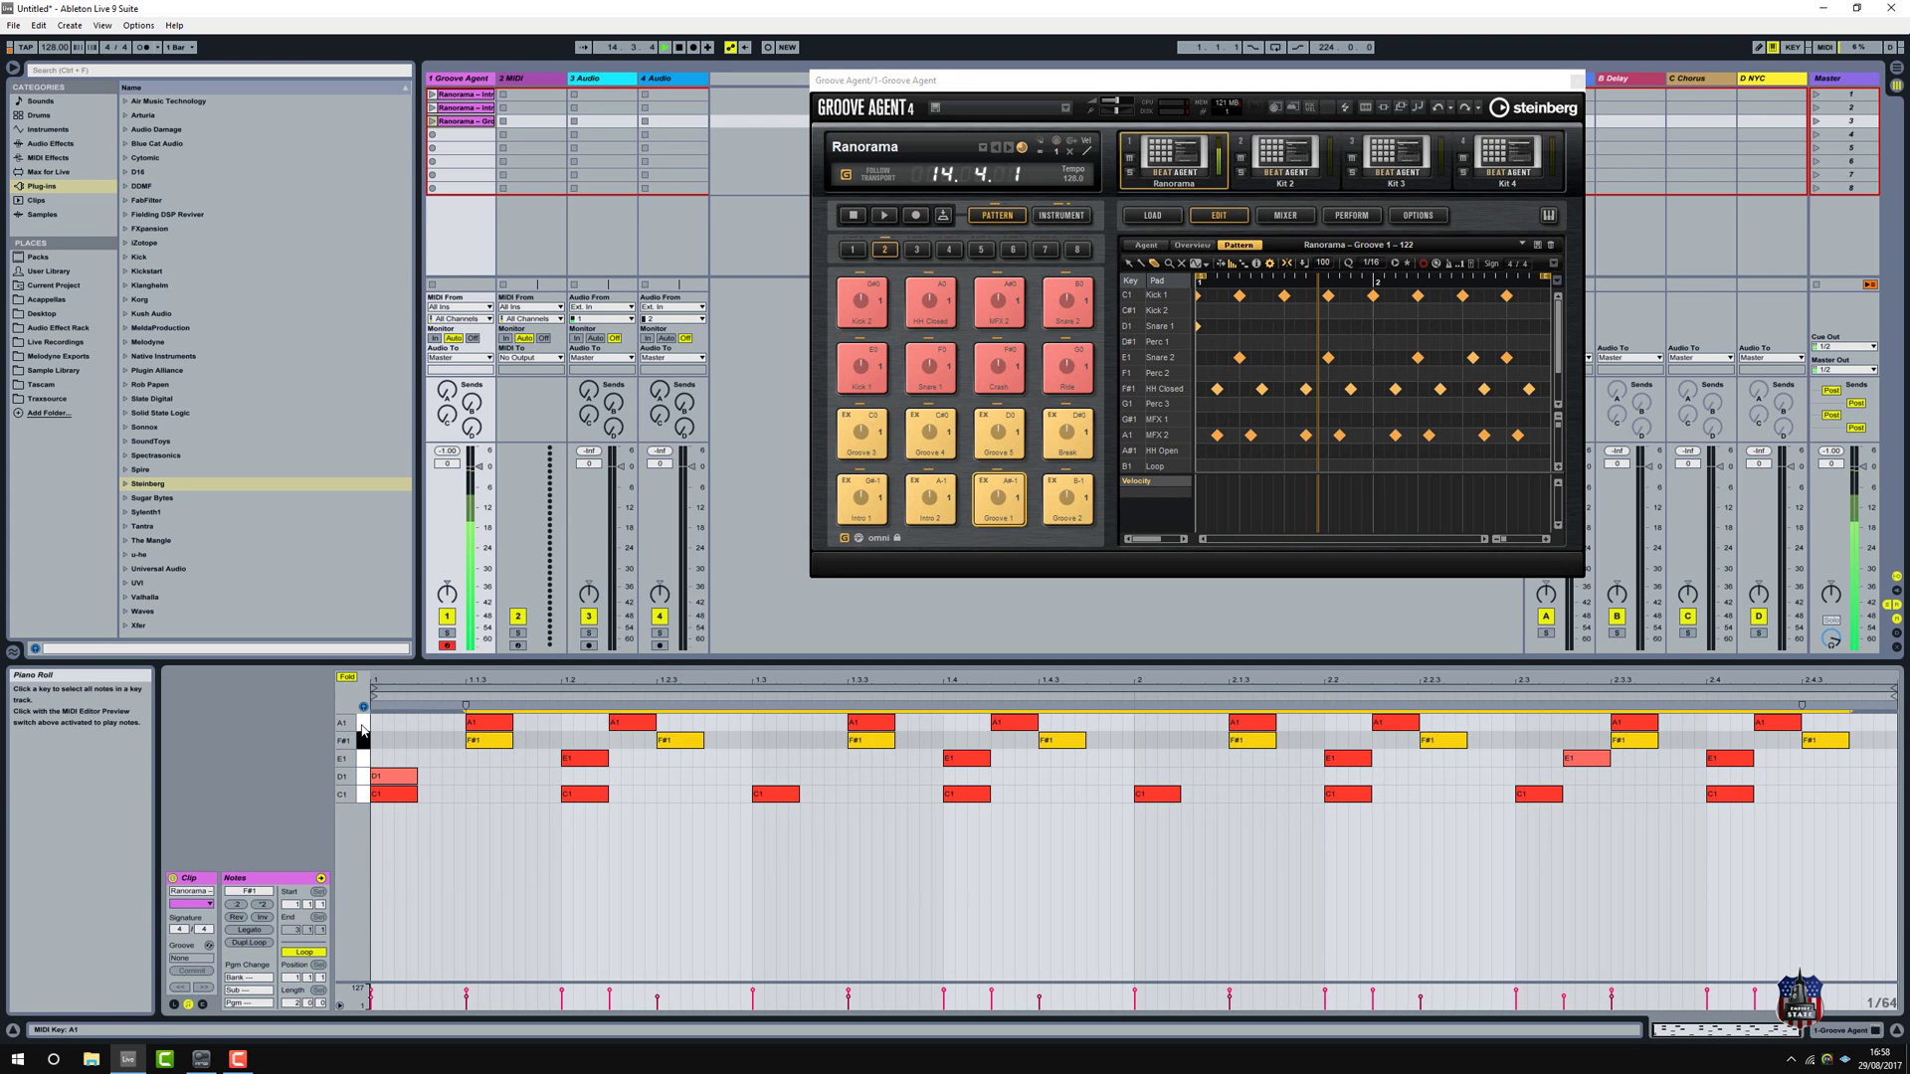
{"action": "left_click", "coordinate": [364, 723]}
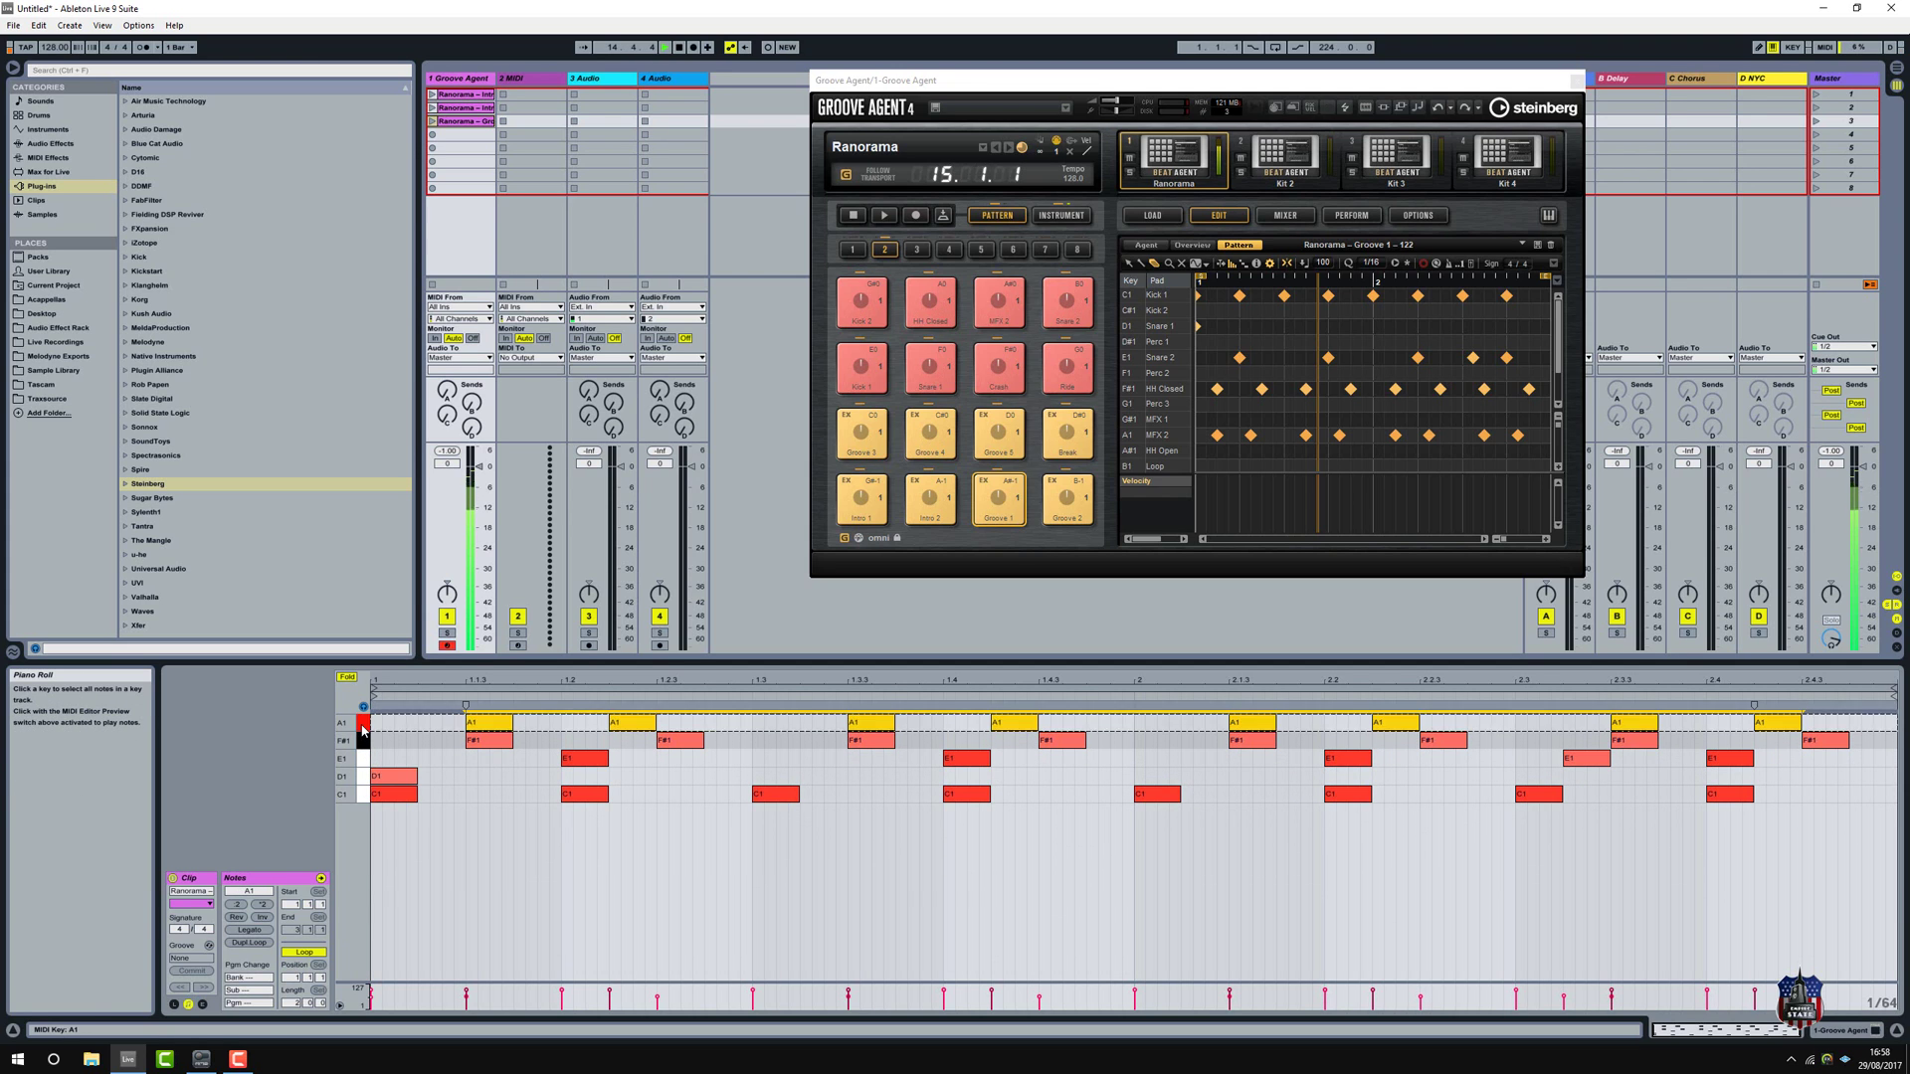
Add two A1 notes: a lengthened one near beat 2.3 and one at beat 2
{"action": "left_click", "coordinate": [1526, 729]}
{"action": "double_click", "coordinate": [1522, 723]}
{"action": "left_click_drag", "start_coordinate": [1543, 723], "coordinate": [1569, 723]}
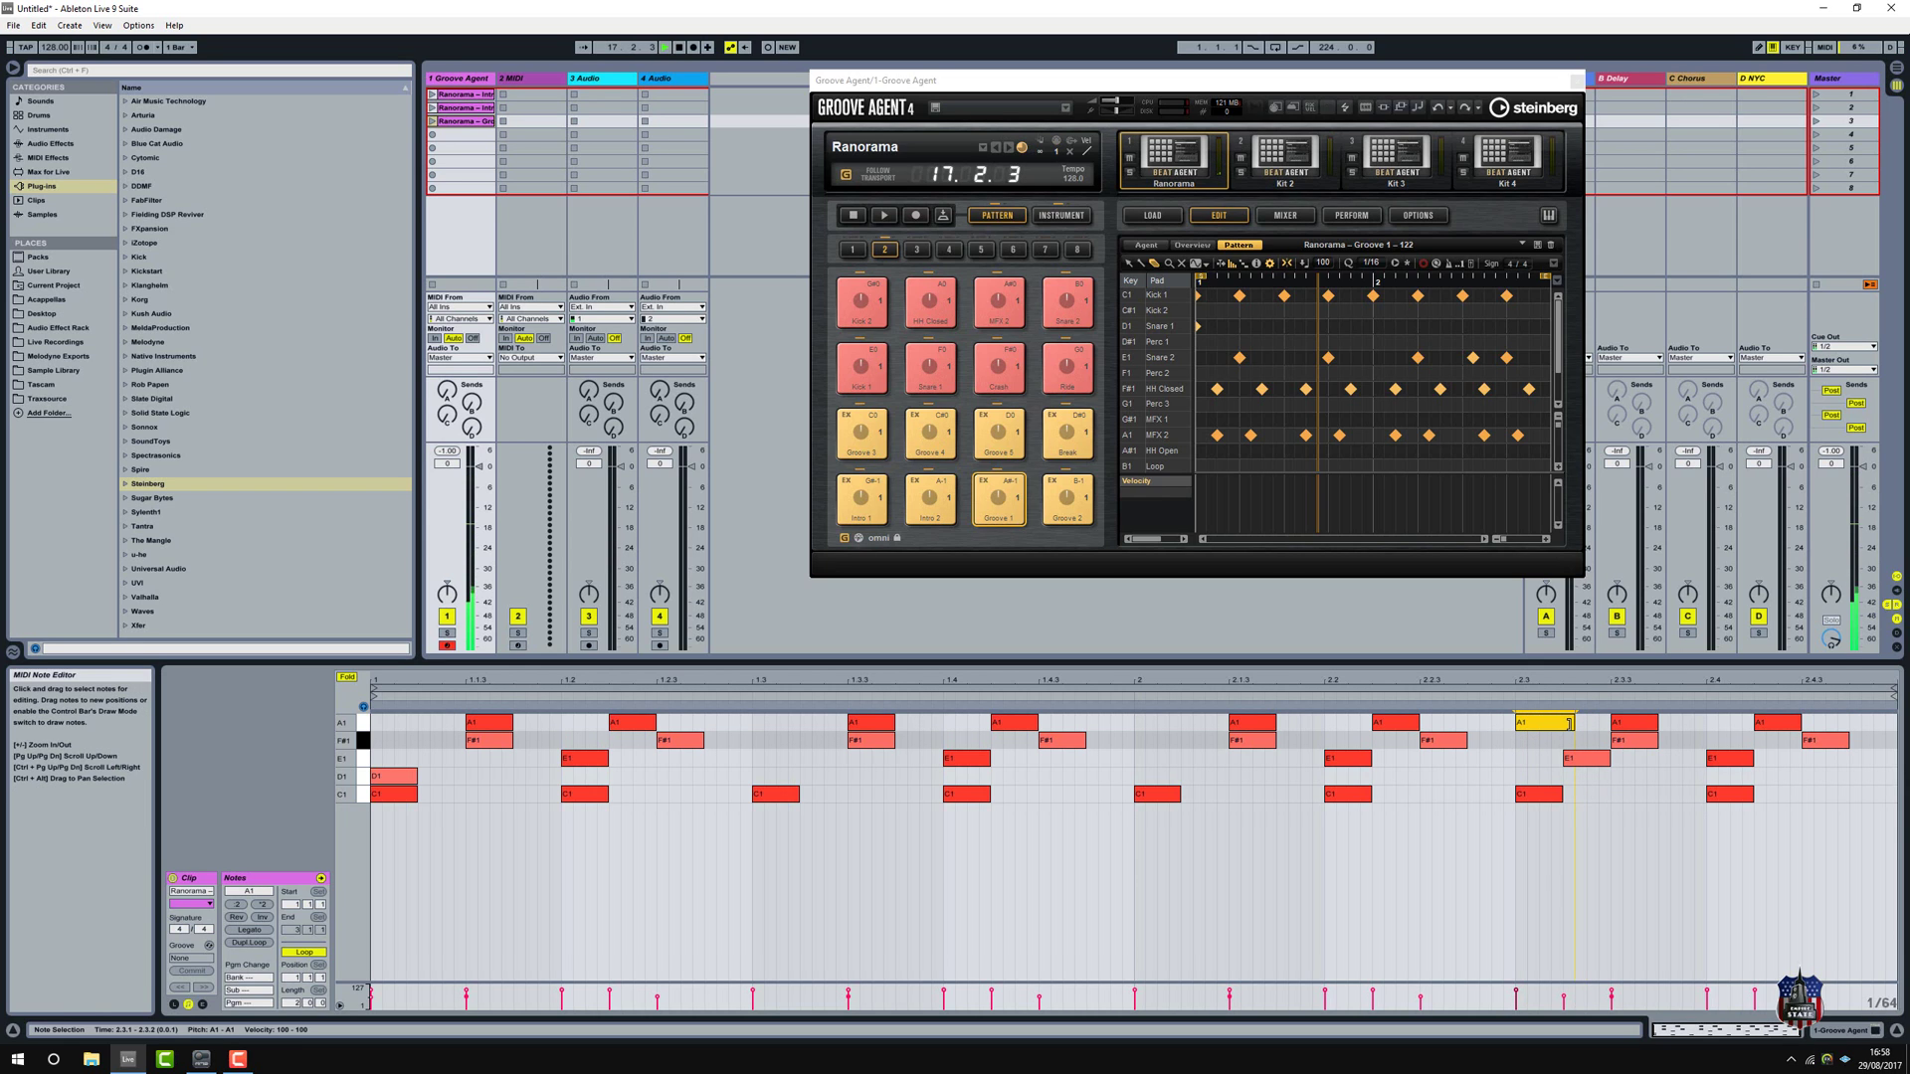
{"action": "double_click", "coordinate": [1146, 723]}
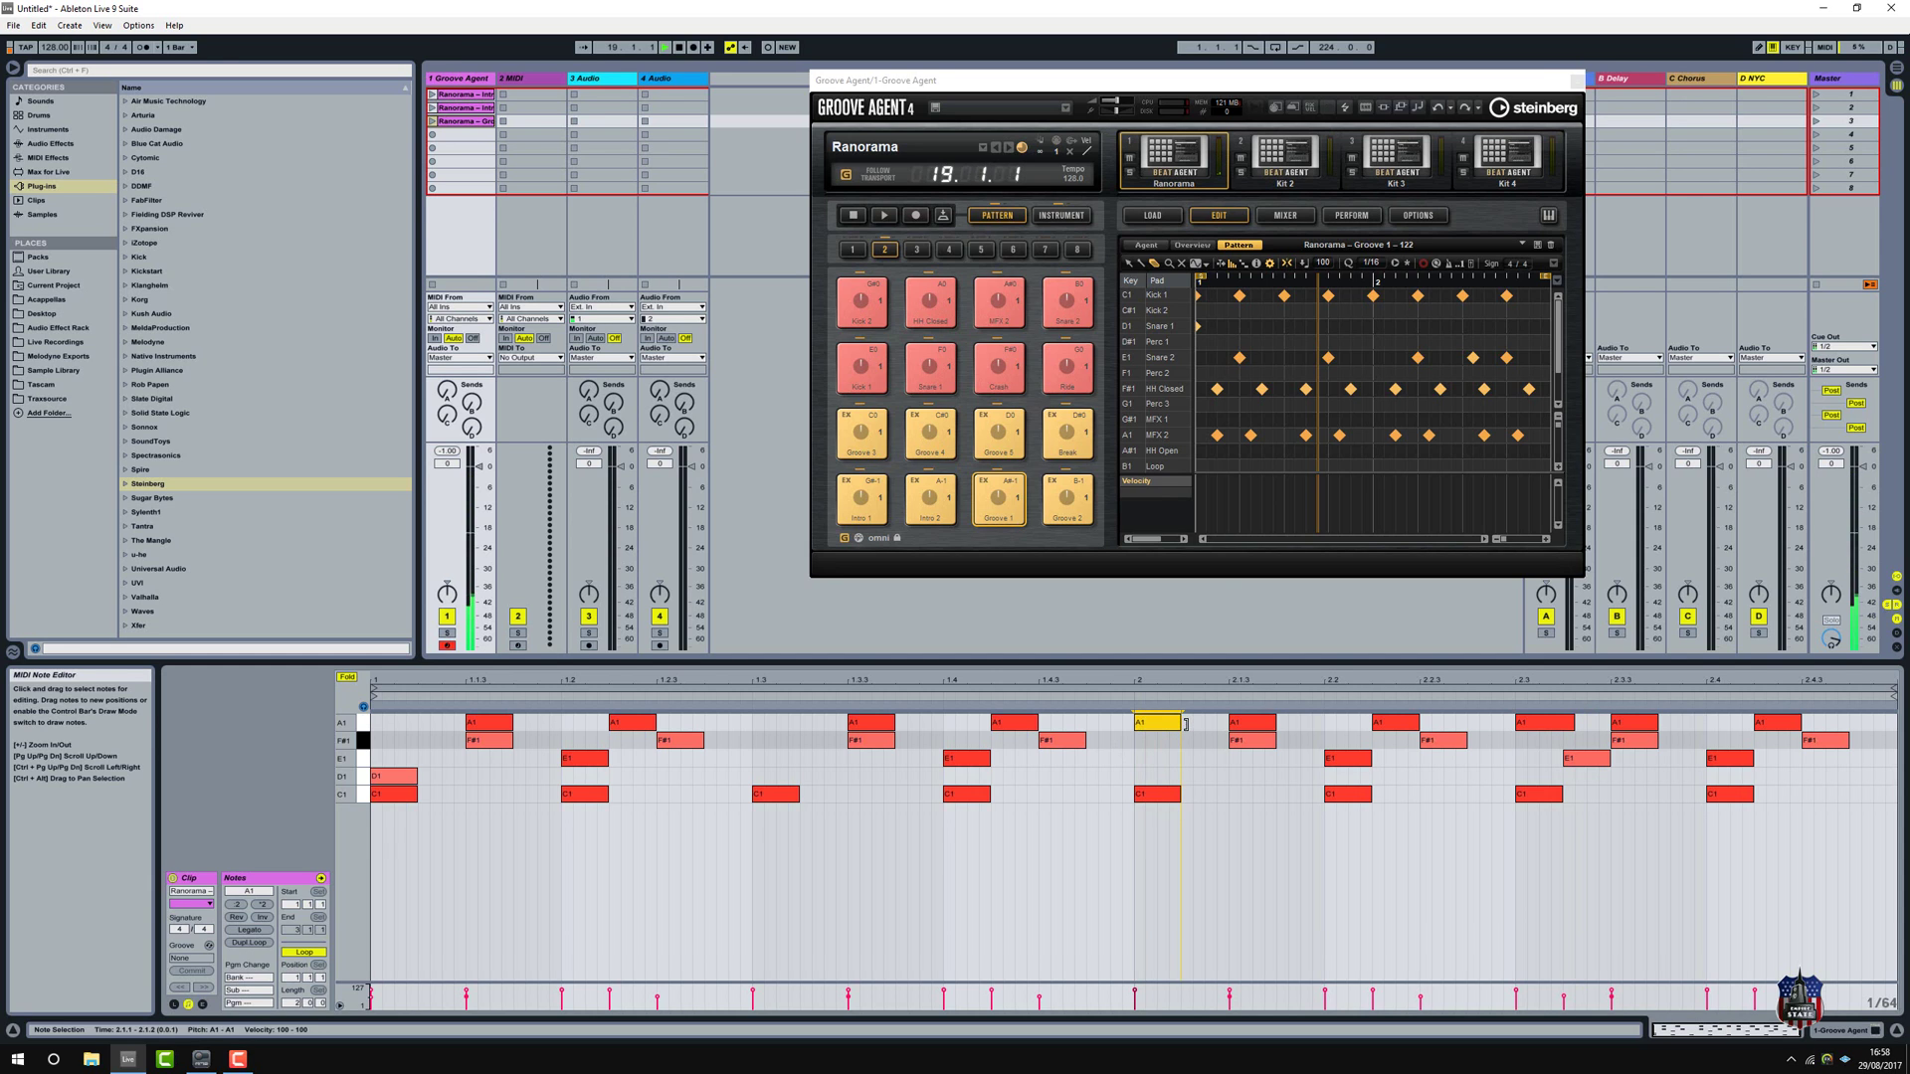
Play and stop the edited clip, then select the E1 notes and the bar-start D1 note
{"action": "left_click", "coordinate": [433, 122]}
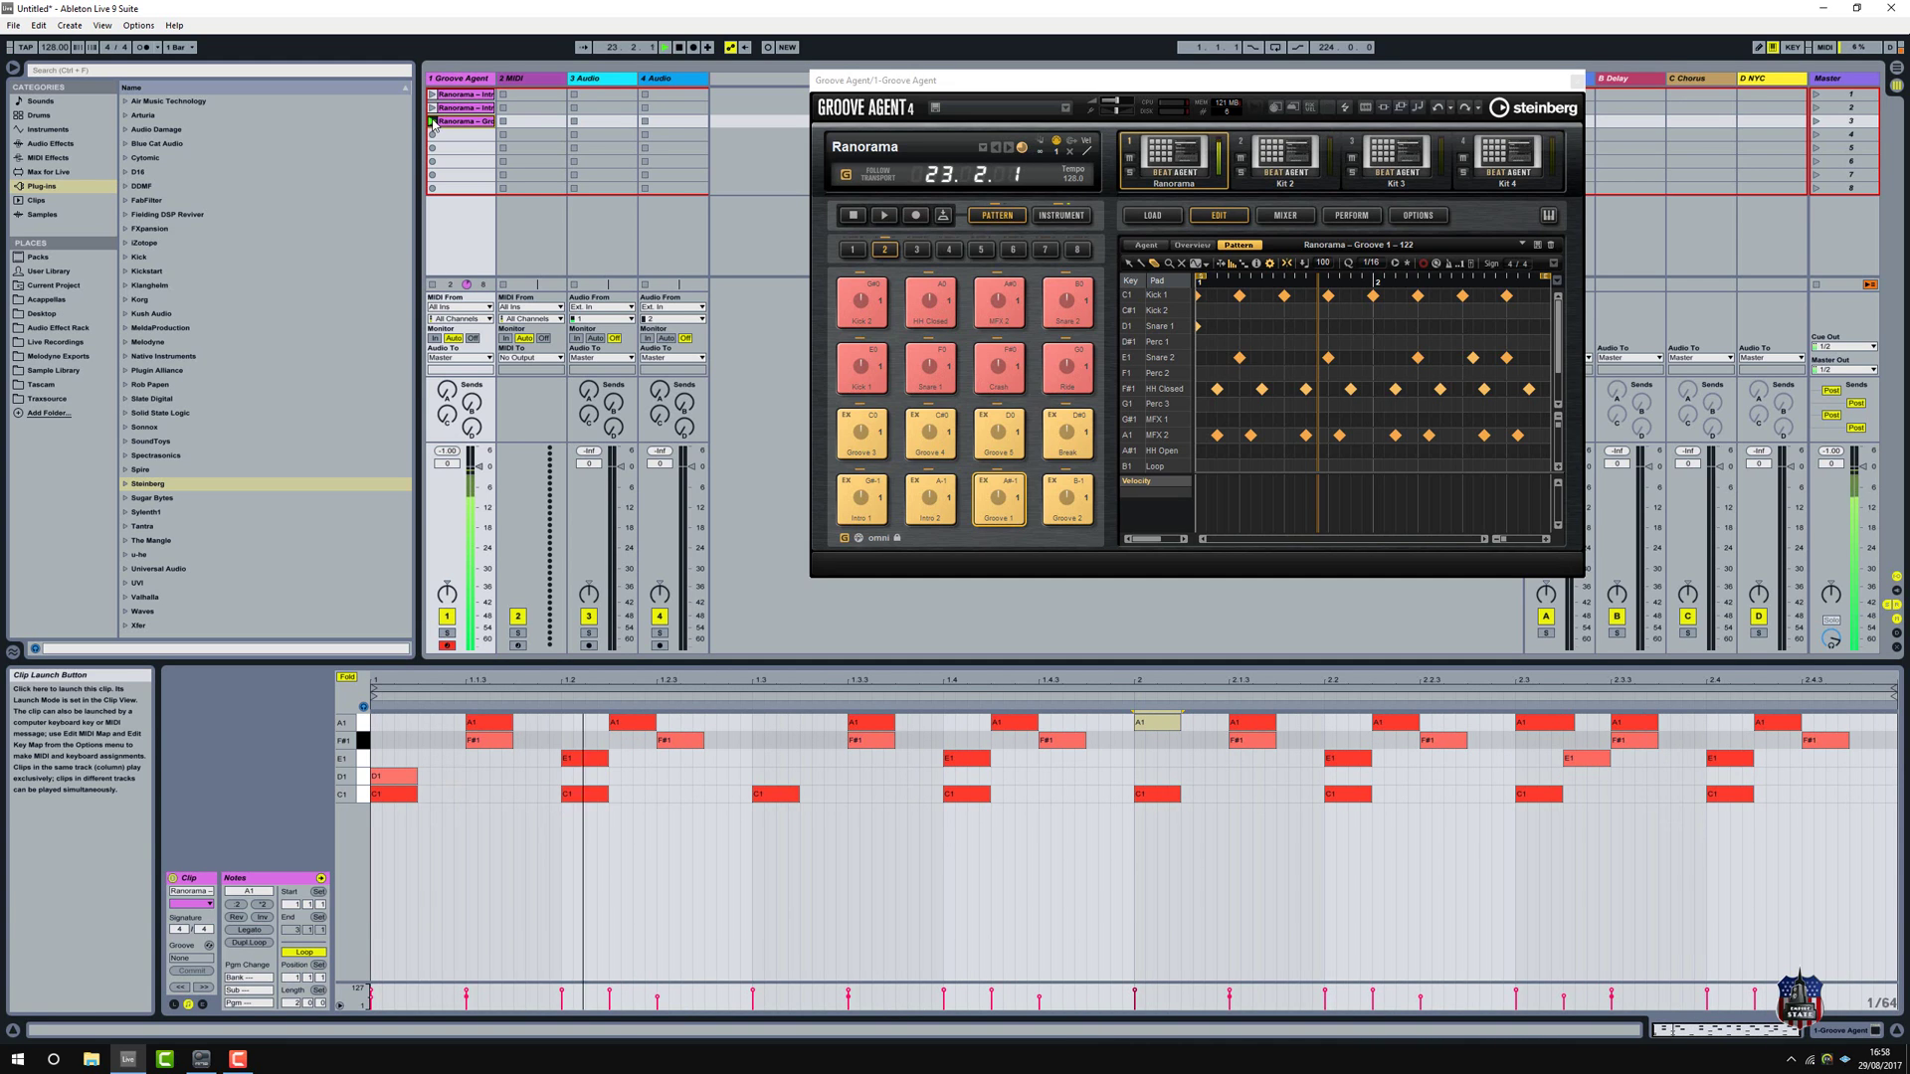
{"action": "left_click", "coordinate": [435, 286]}
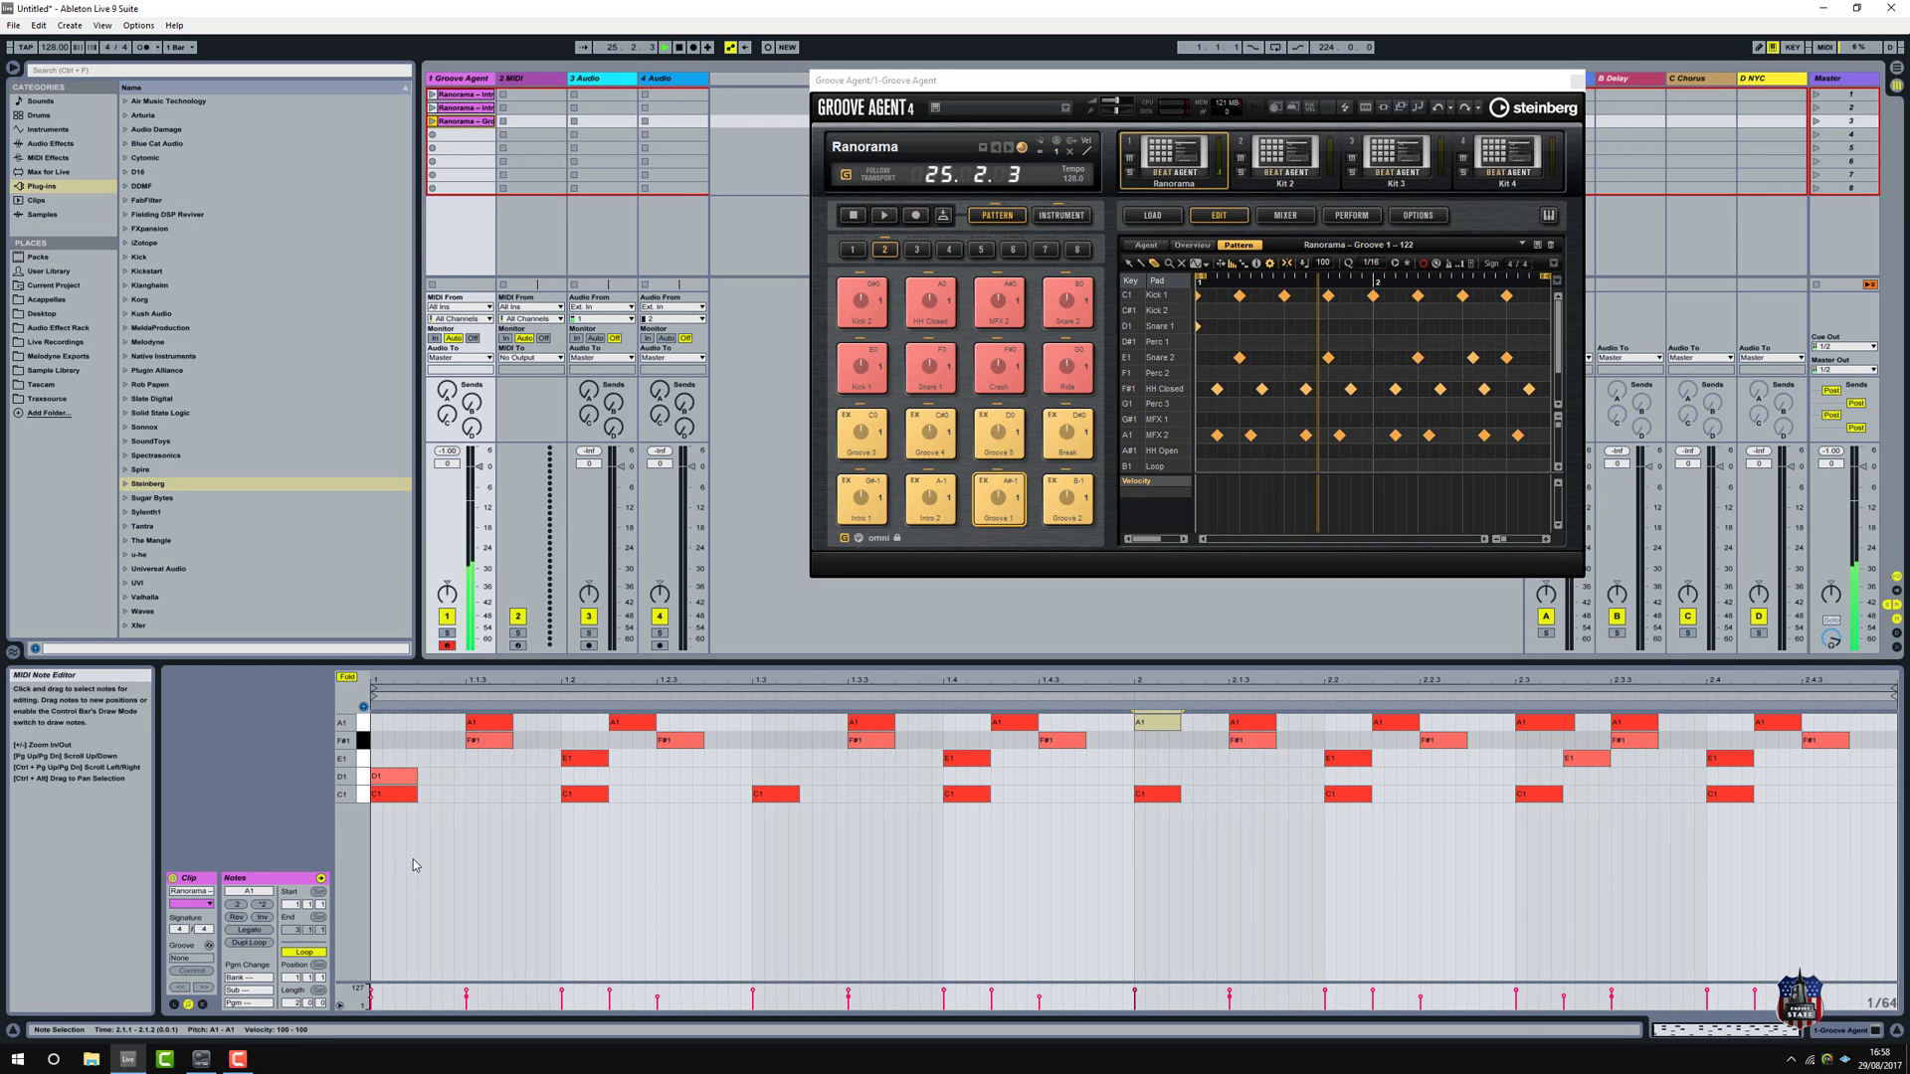
{"action": "left_click", "coordinate": [364, 758]}
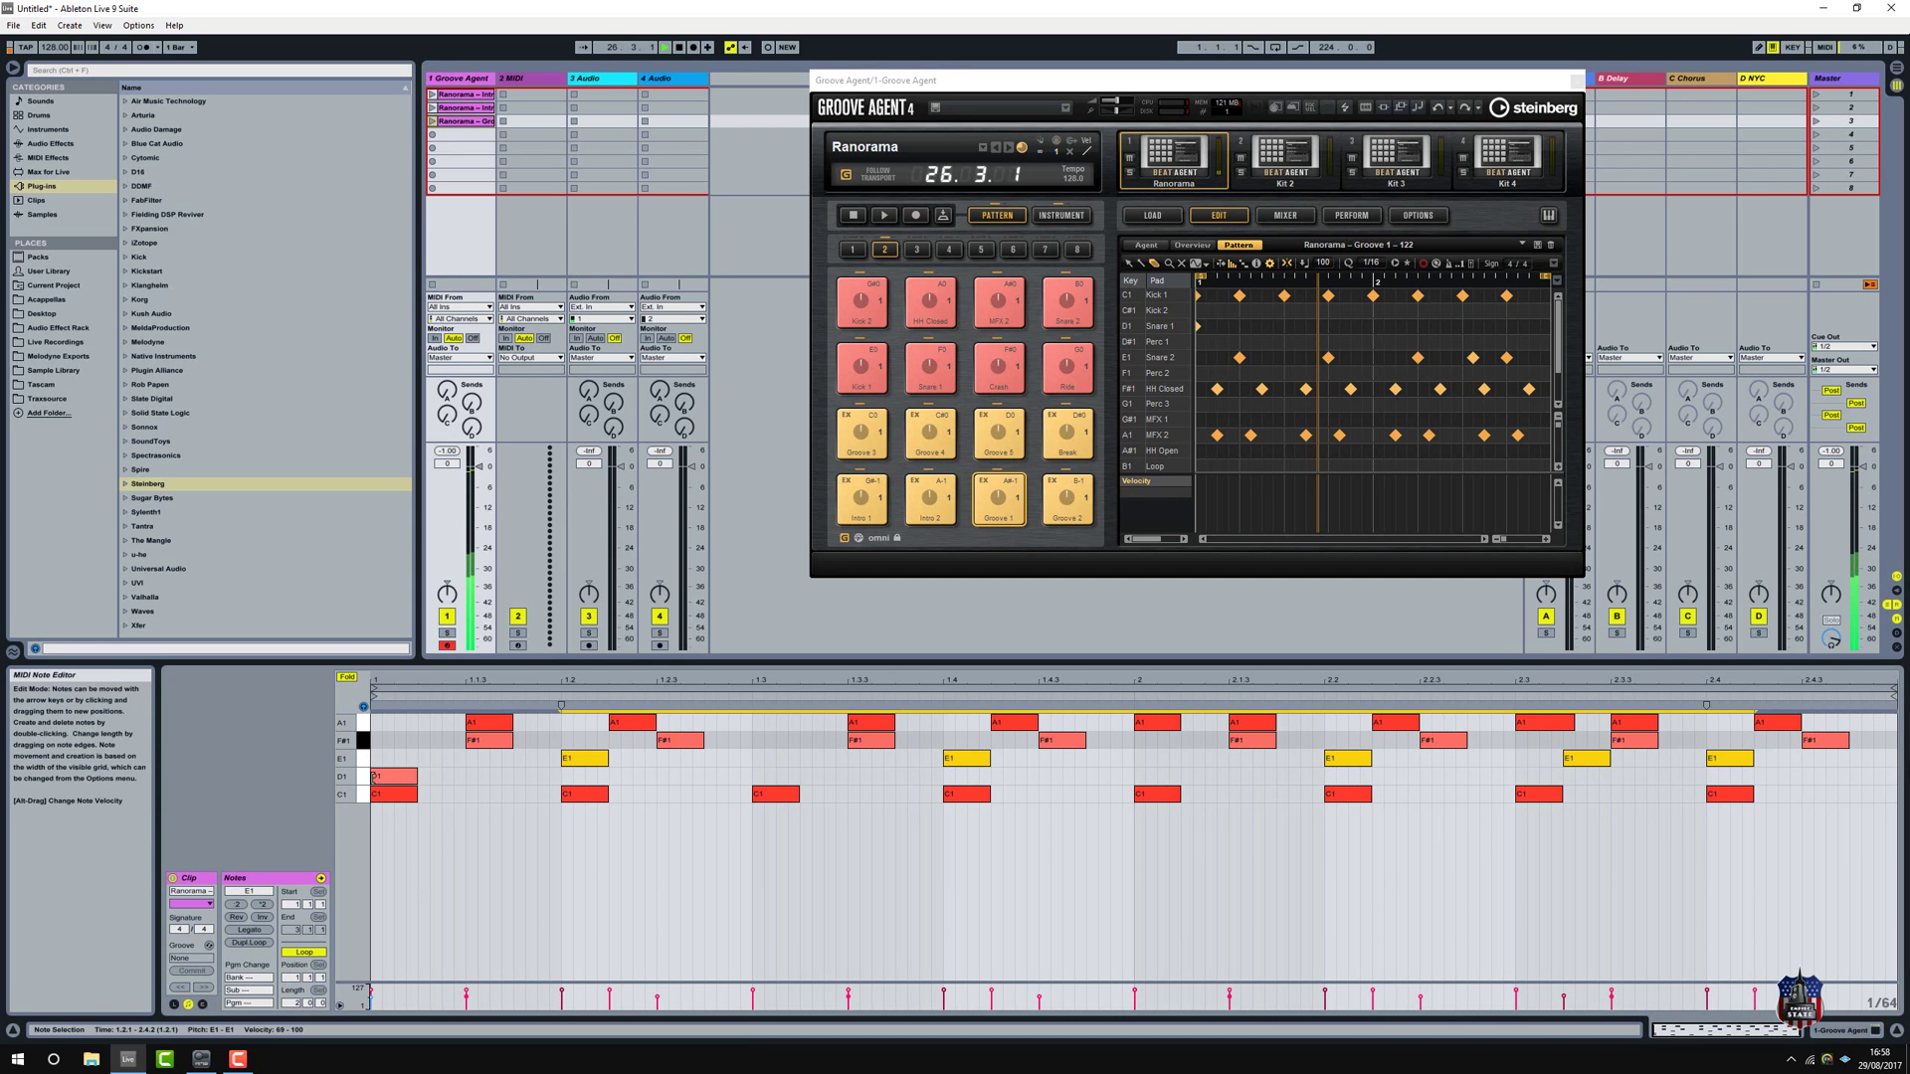
{"action": "left_click", "coordinate": [366, 777]}
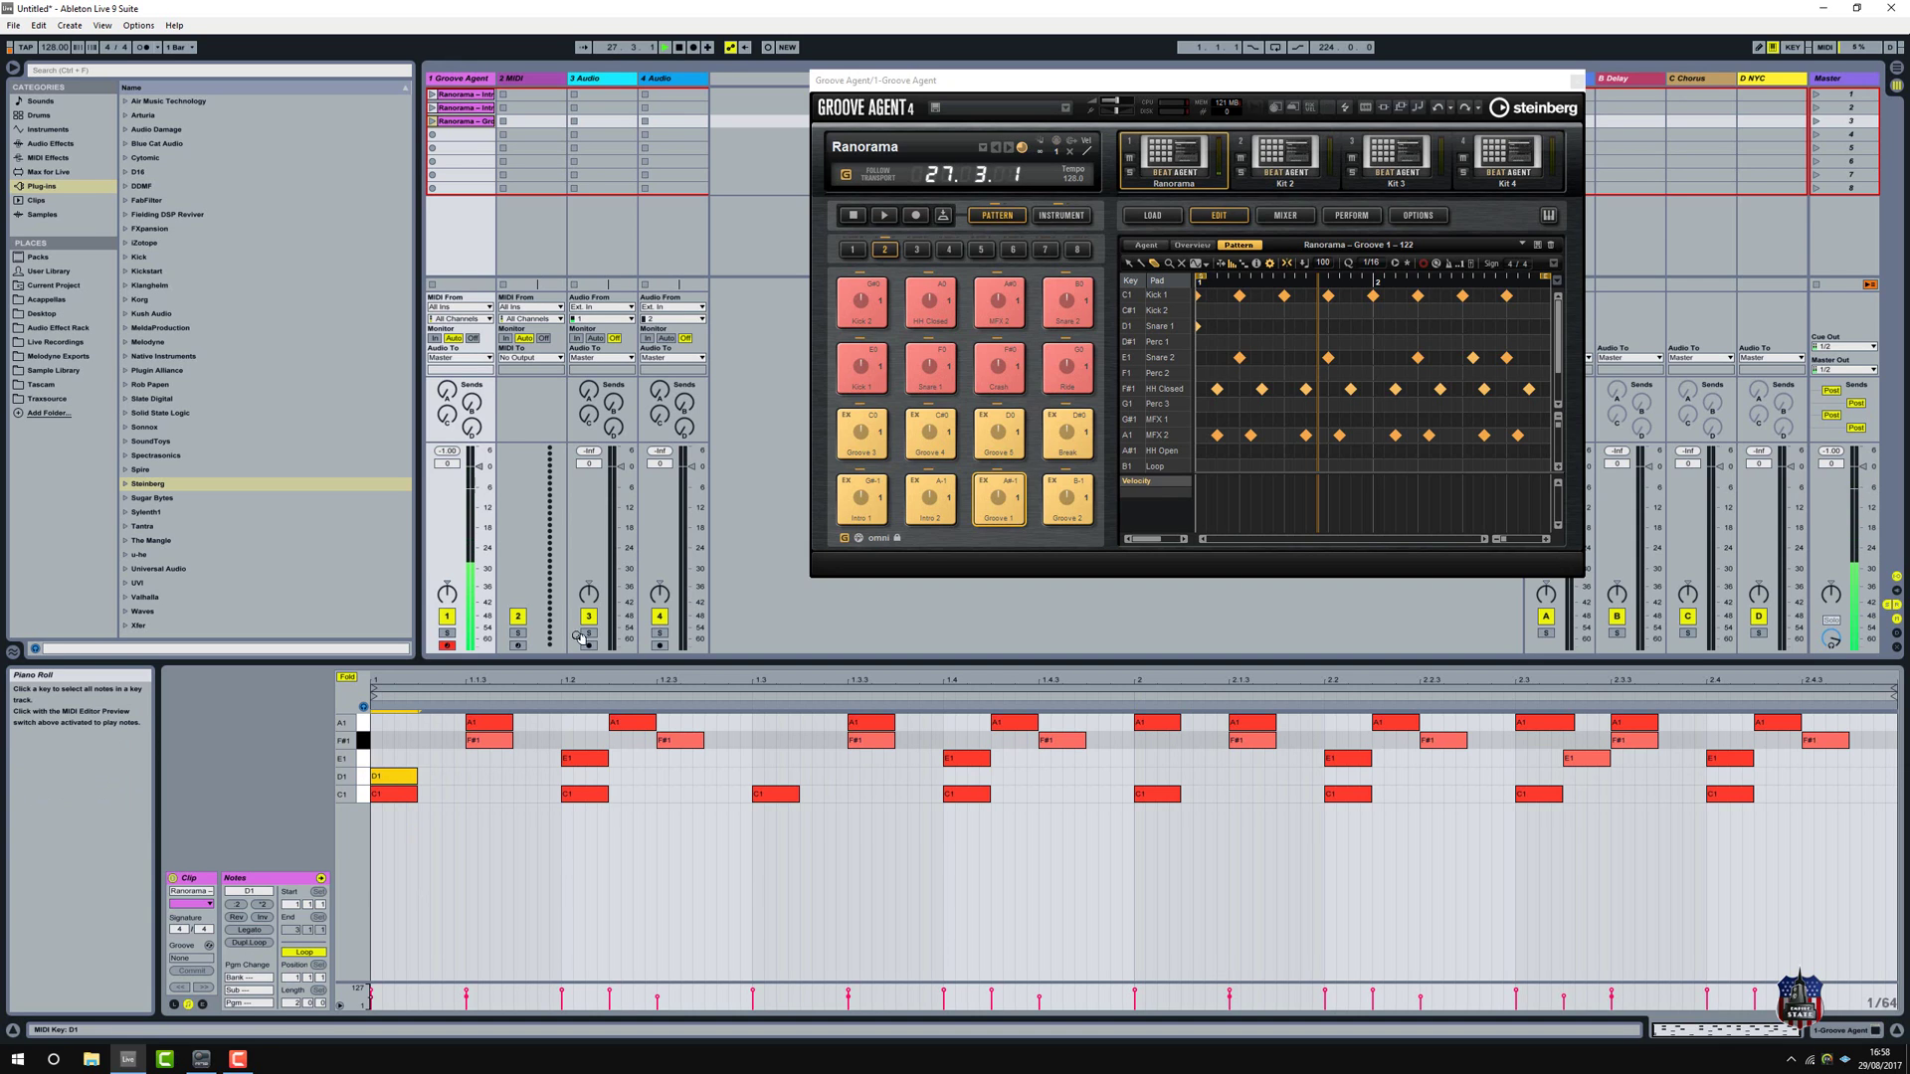
{"action": "left_click", "coordinate": [860, 223]}
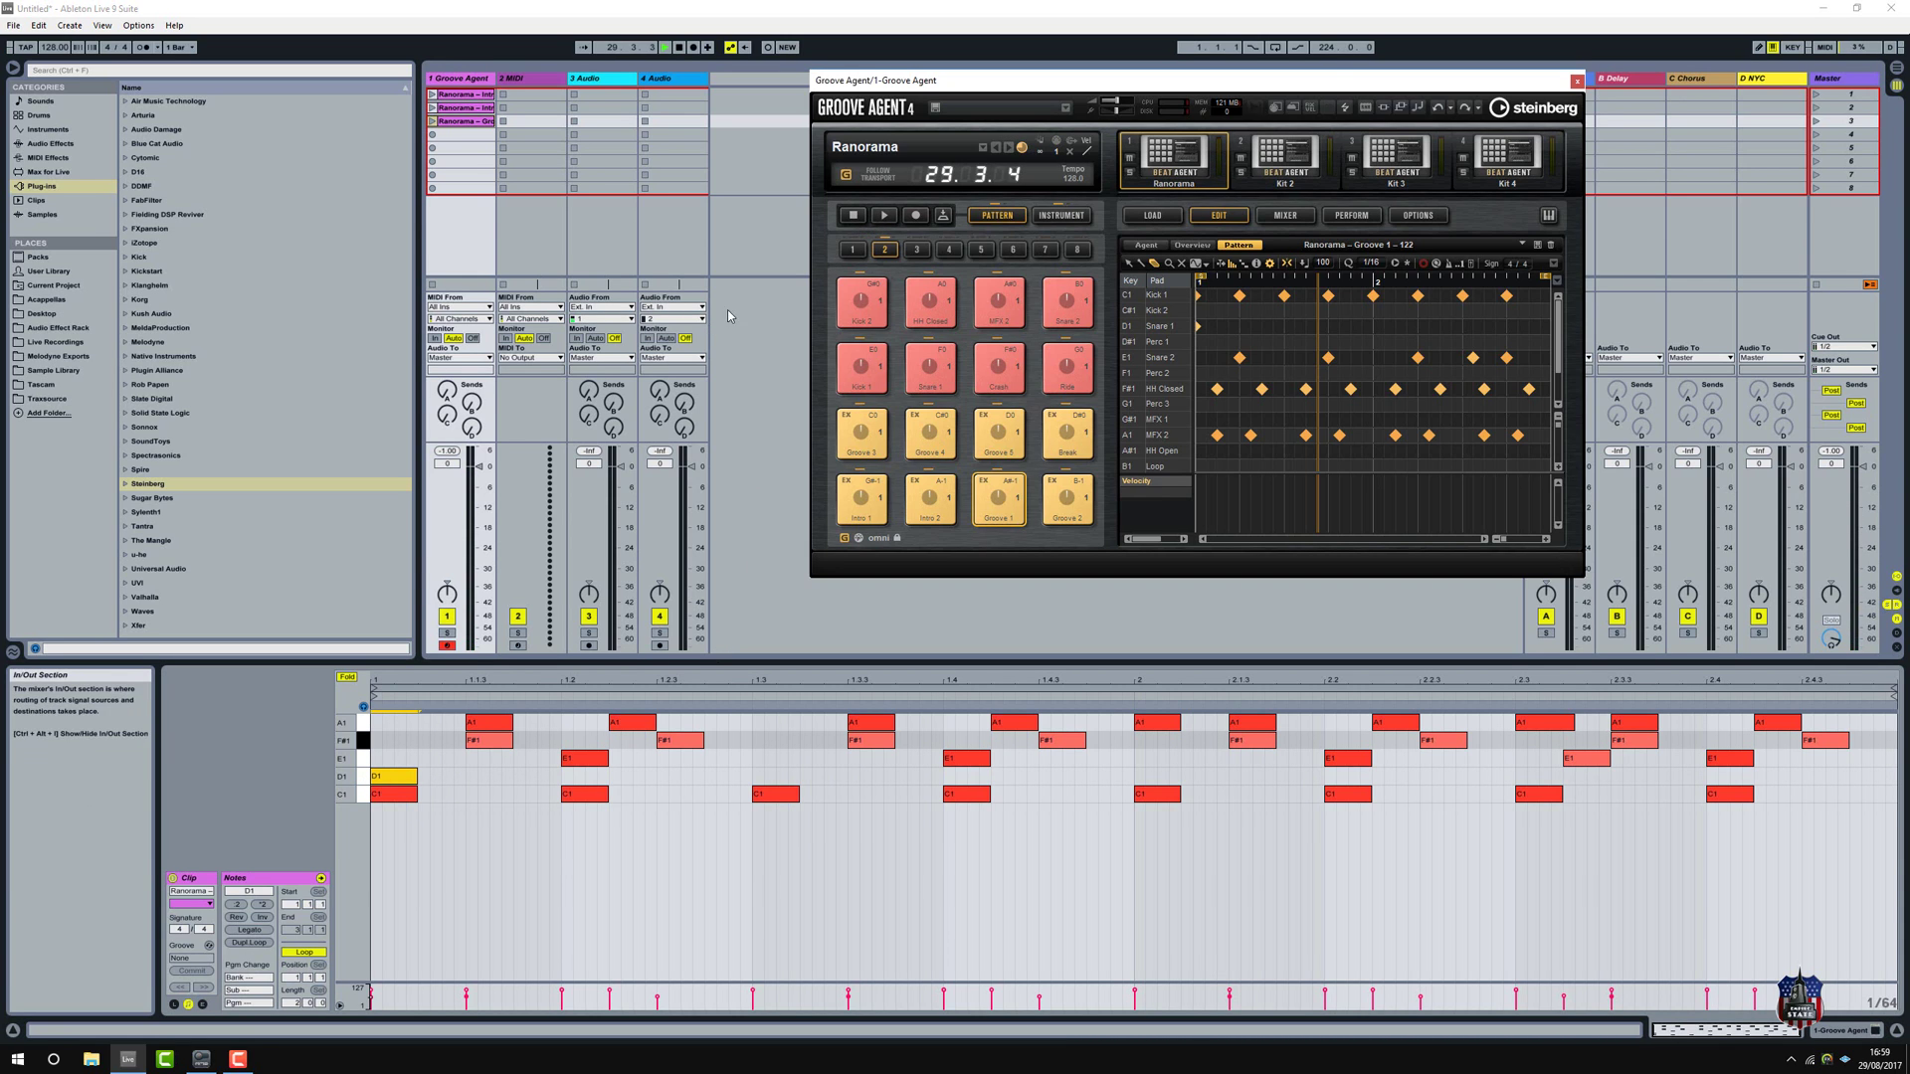
Audition the Groove 5, Break, Groove 4 and Groove 3 pads, then load the Kick 1 pattern
{"action": "left_click", "coordinate": [988, 456]}
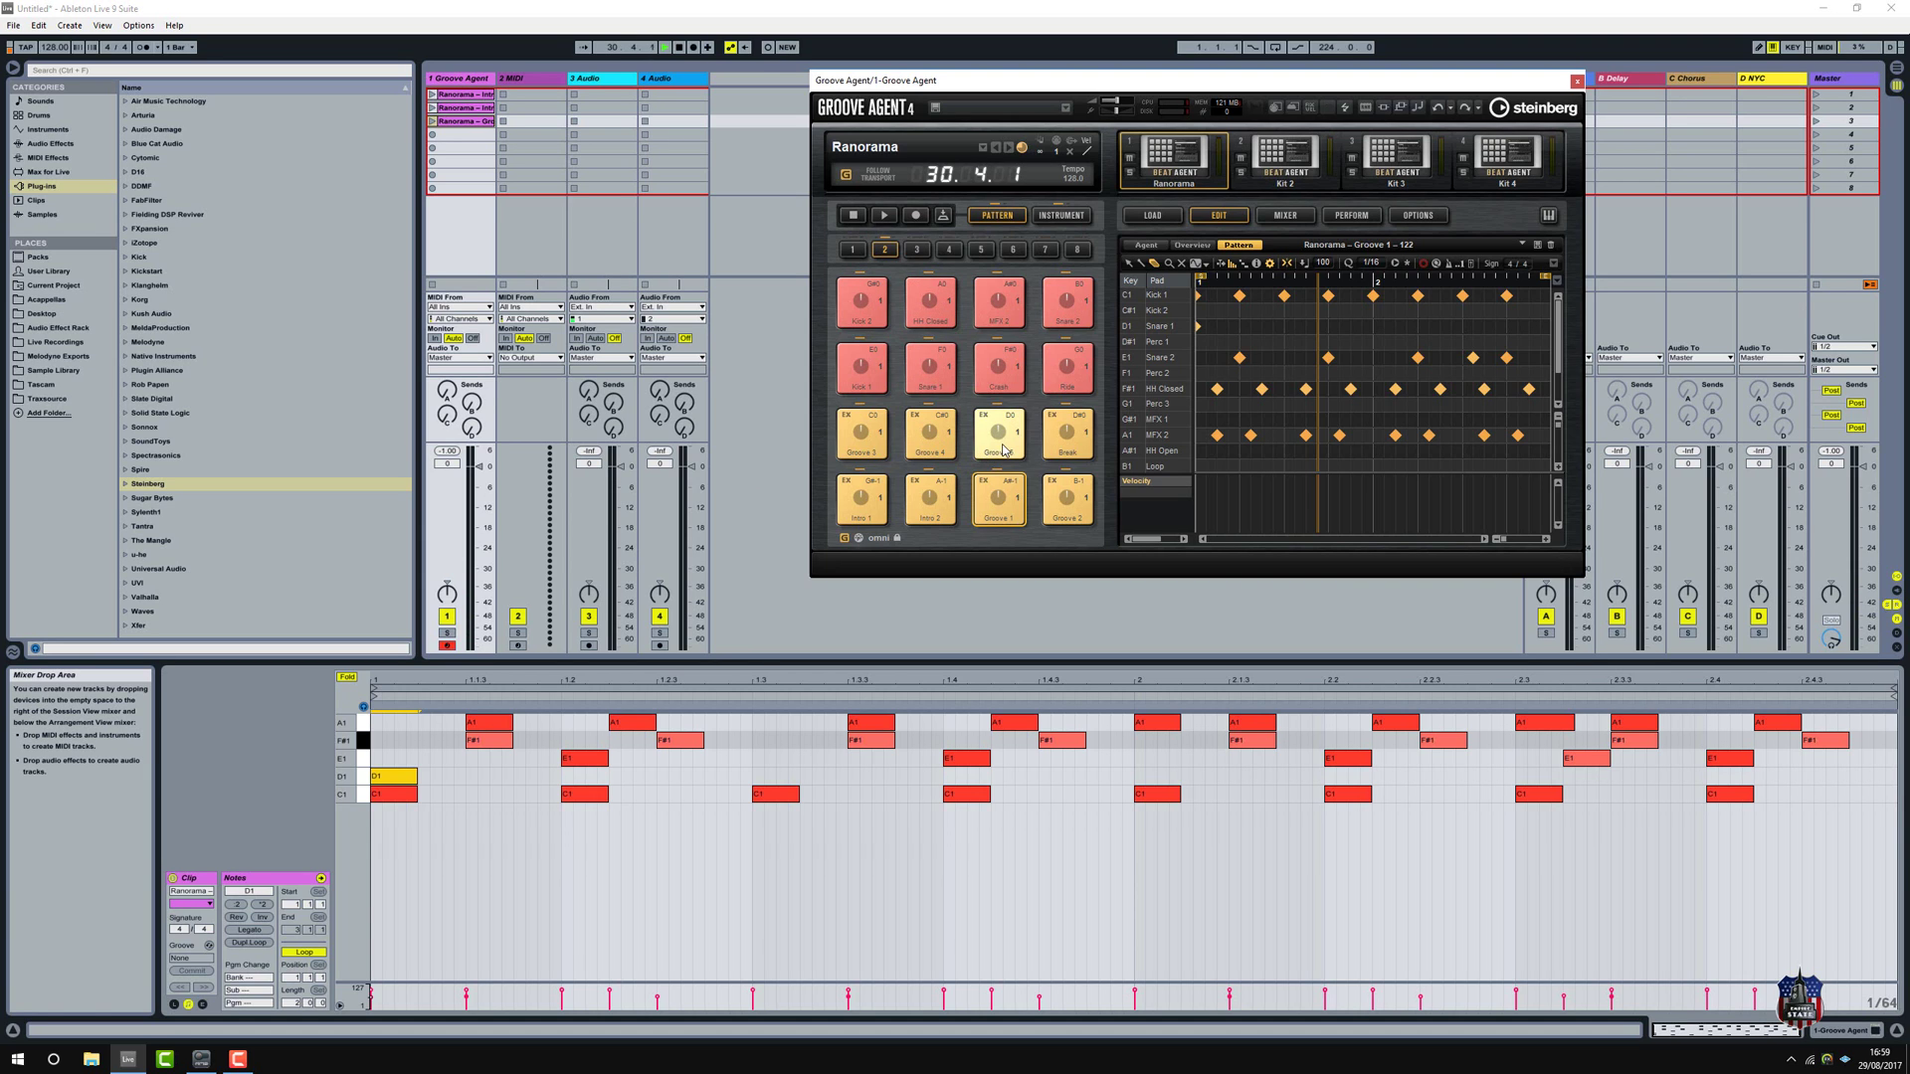
{"action": "left_click", "coordinate": [883, 216]}
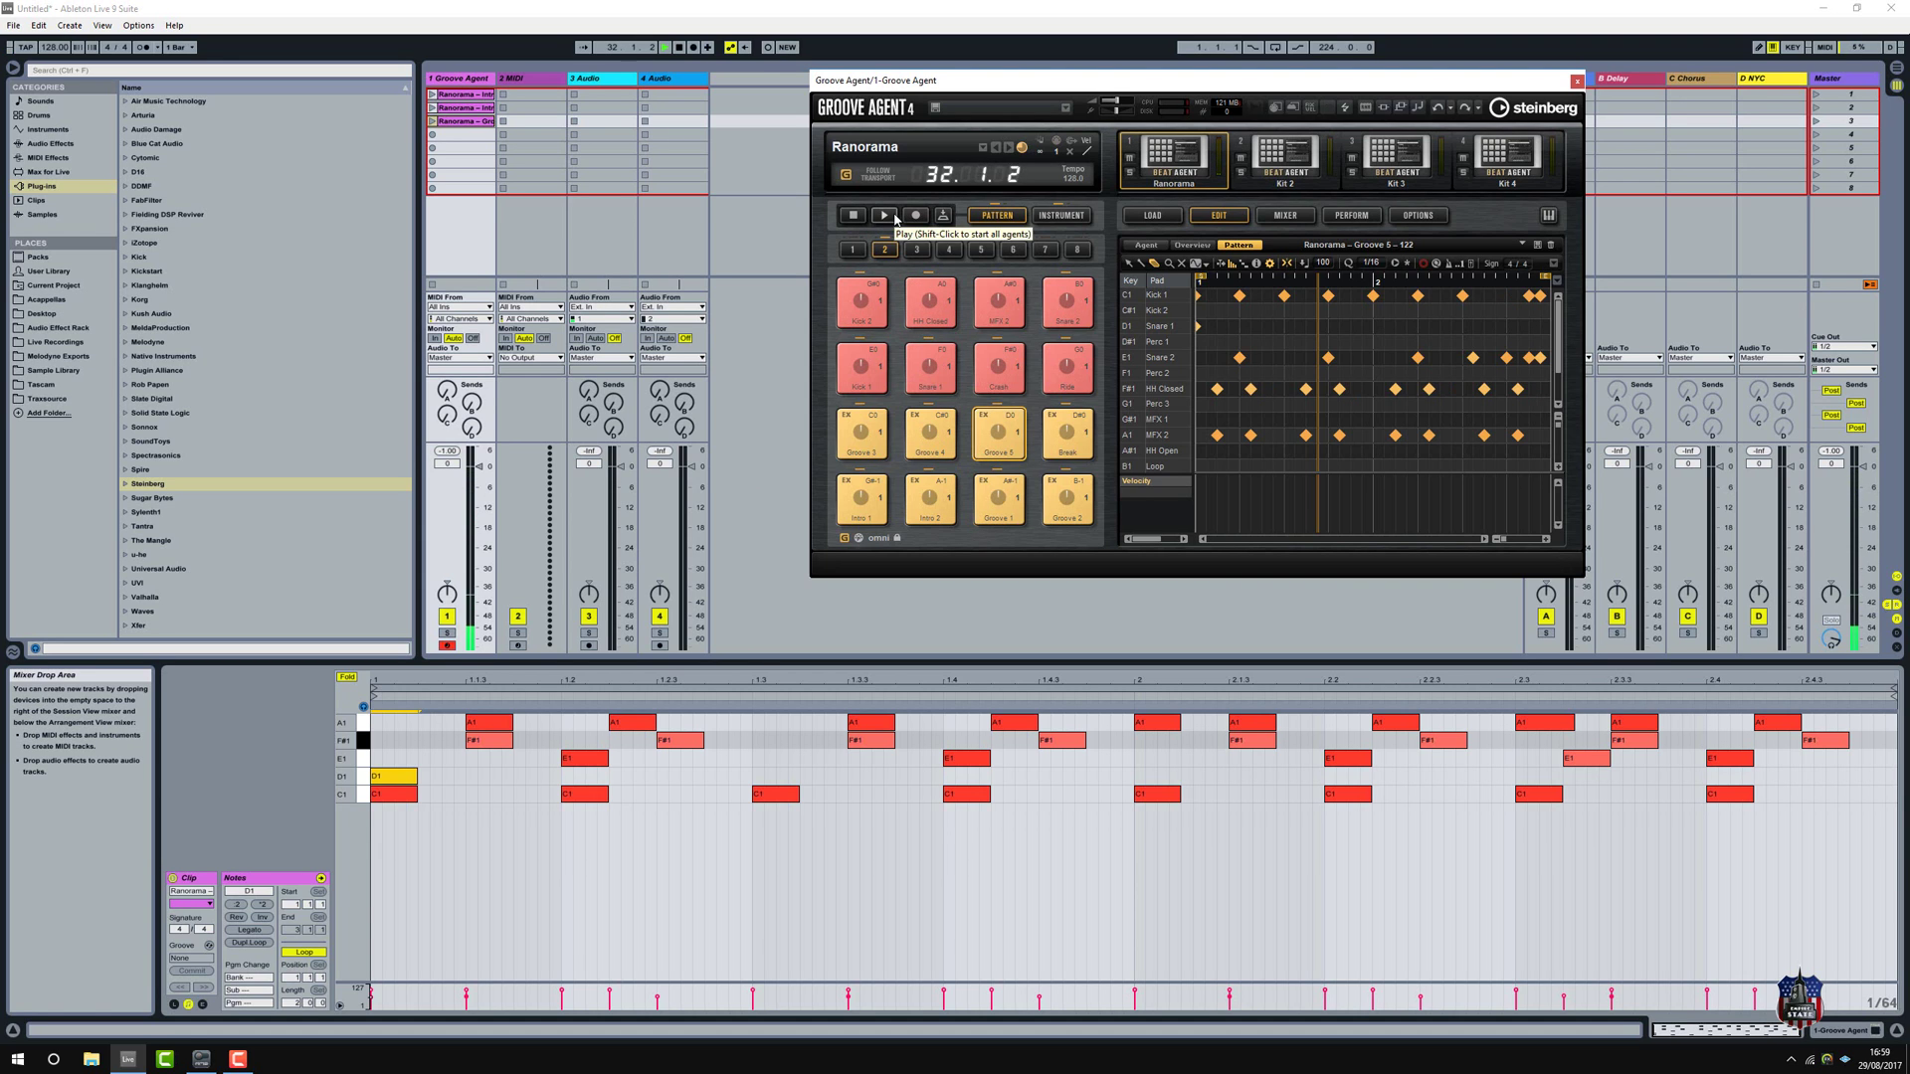
{"action": "left_click", "coordinate": [1057, 456]}
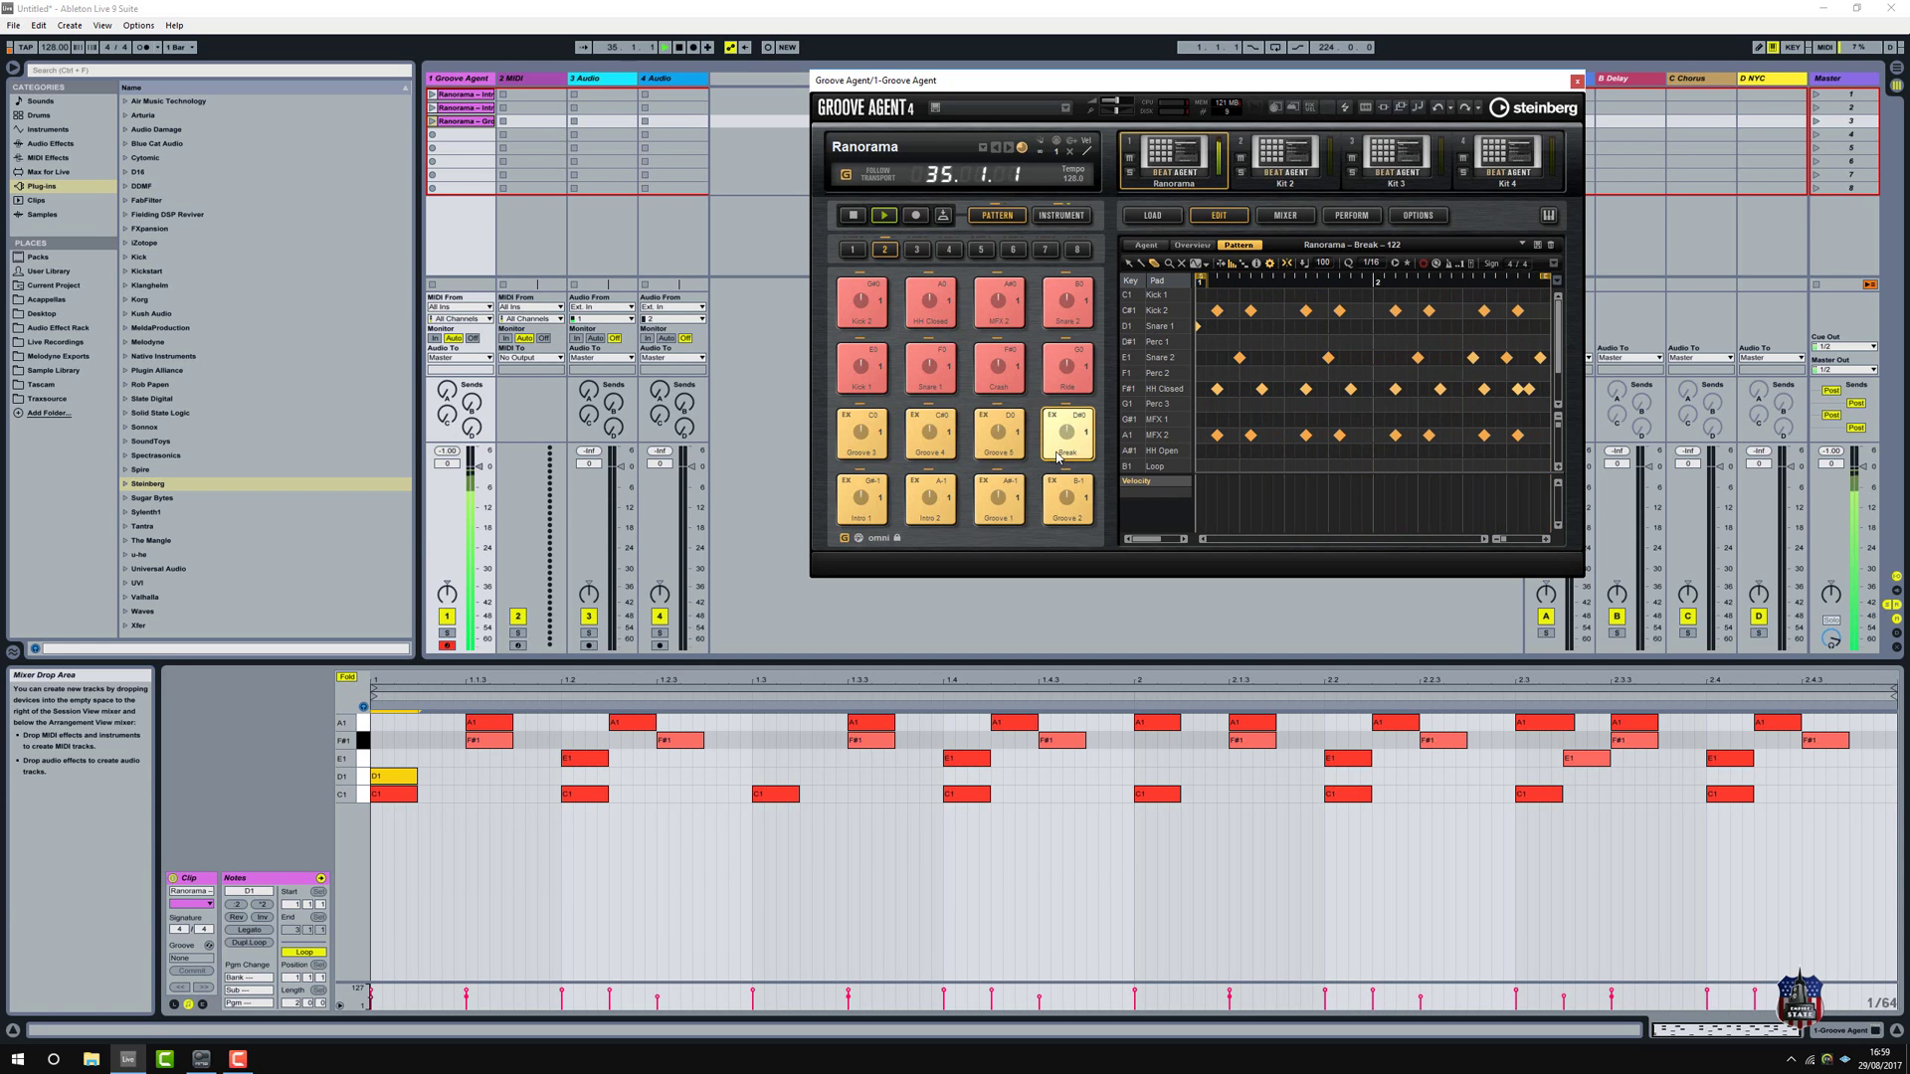
{"action": "left_click", "coordinate": [947, 447]}
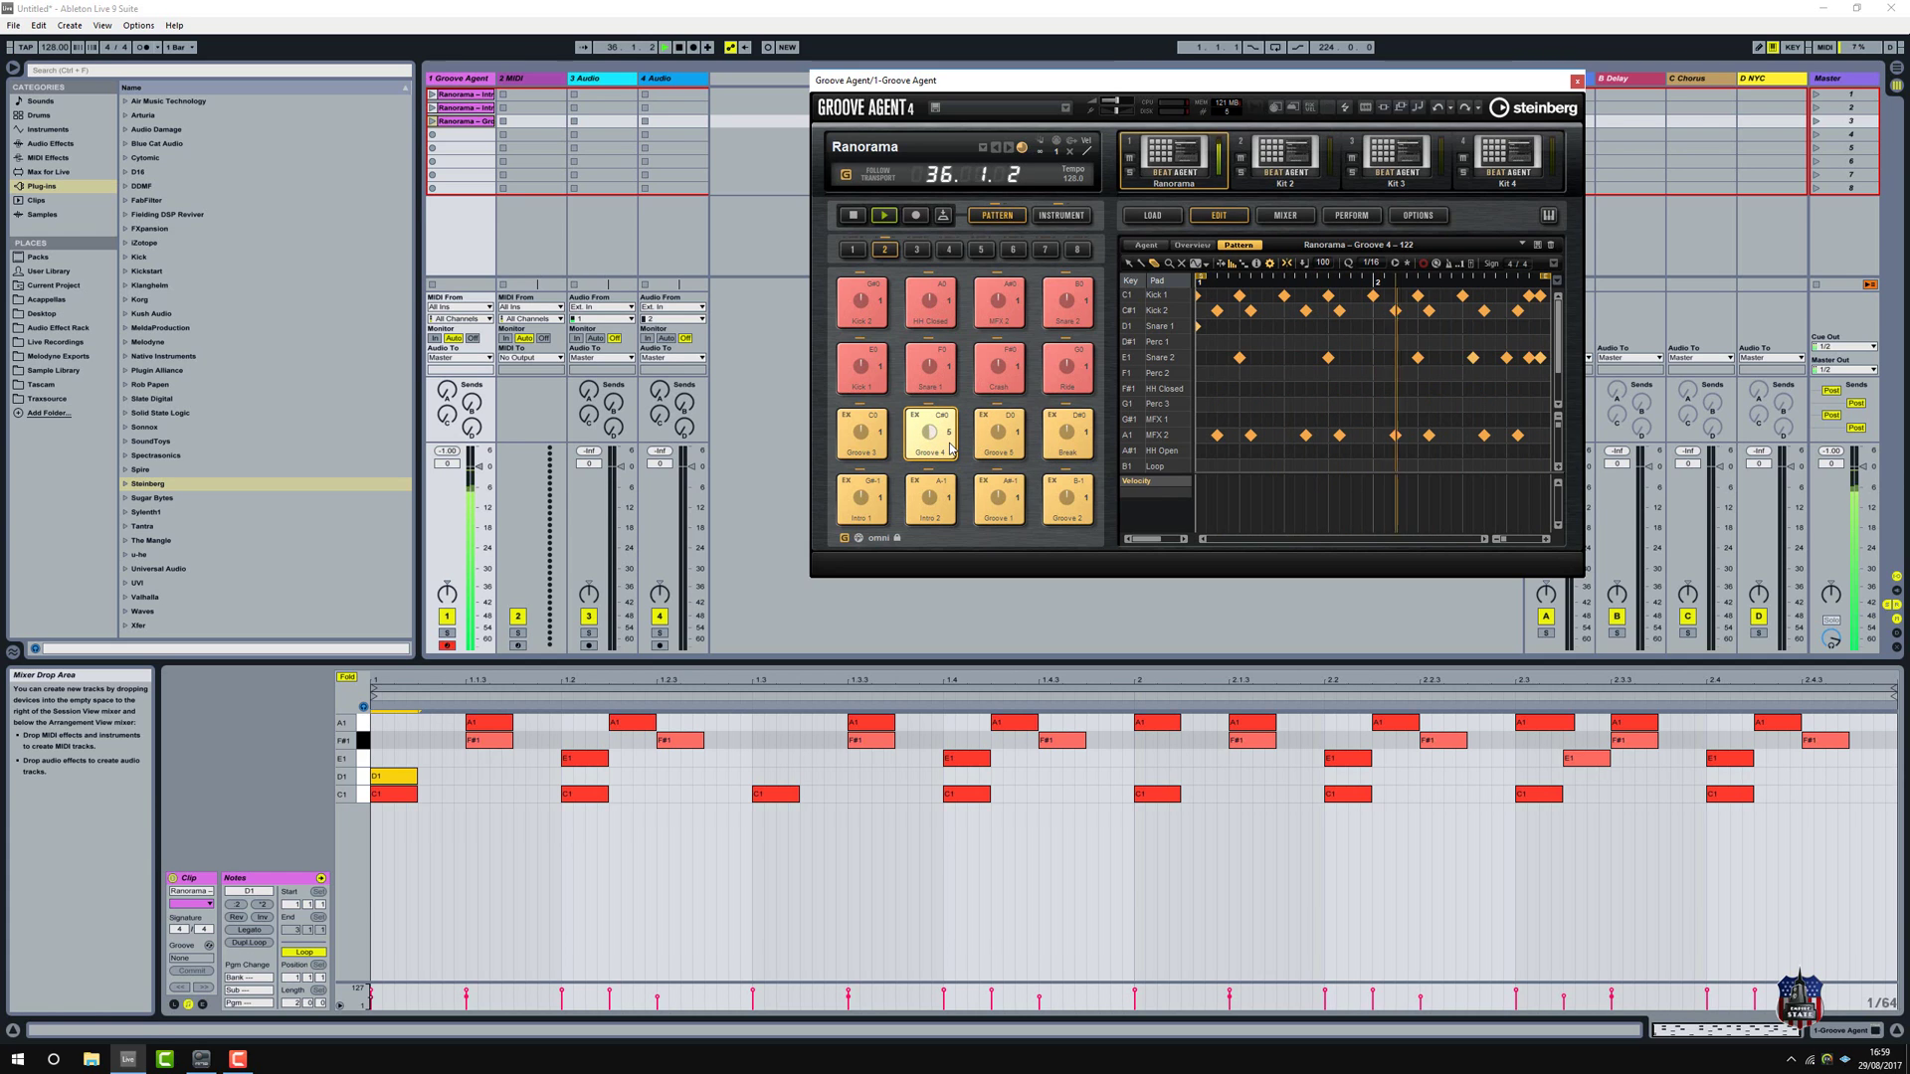
{"action": "left_click", "coordinate": [993, 448]}
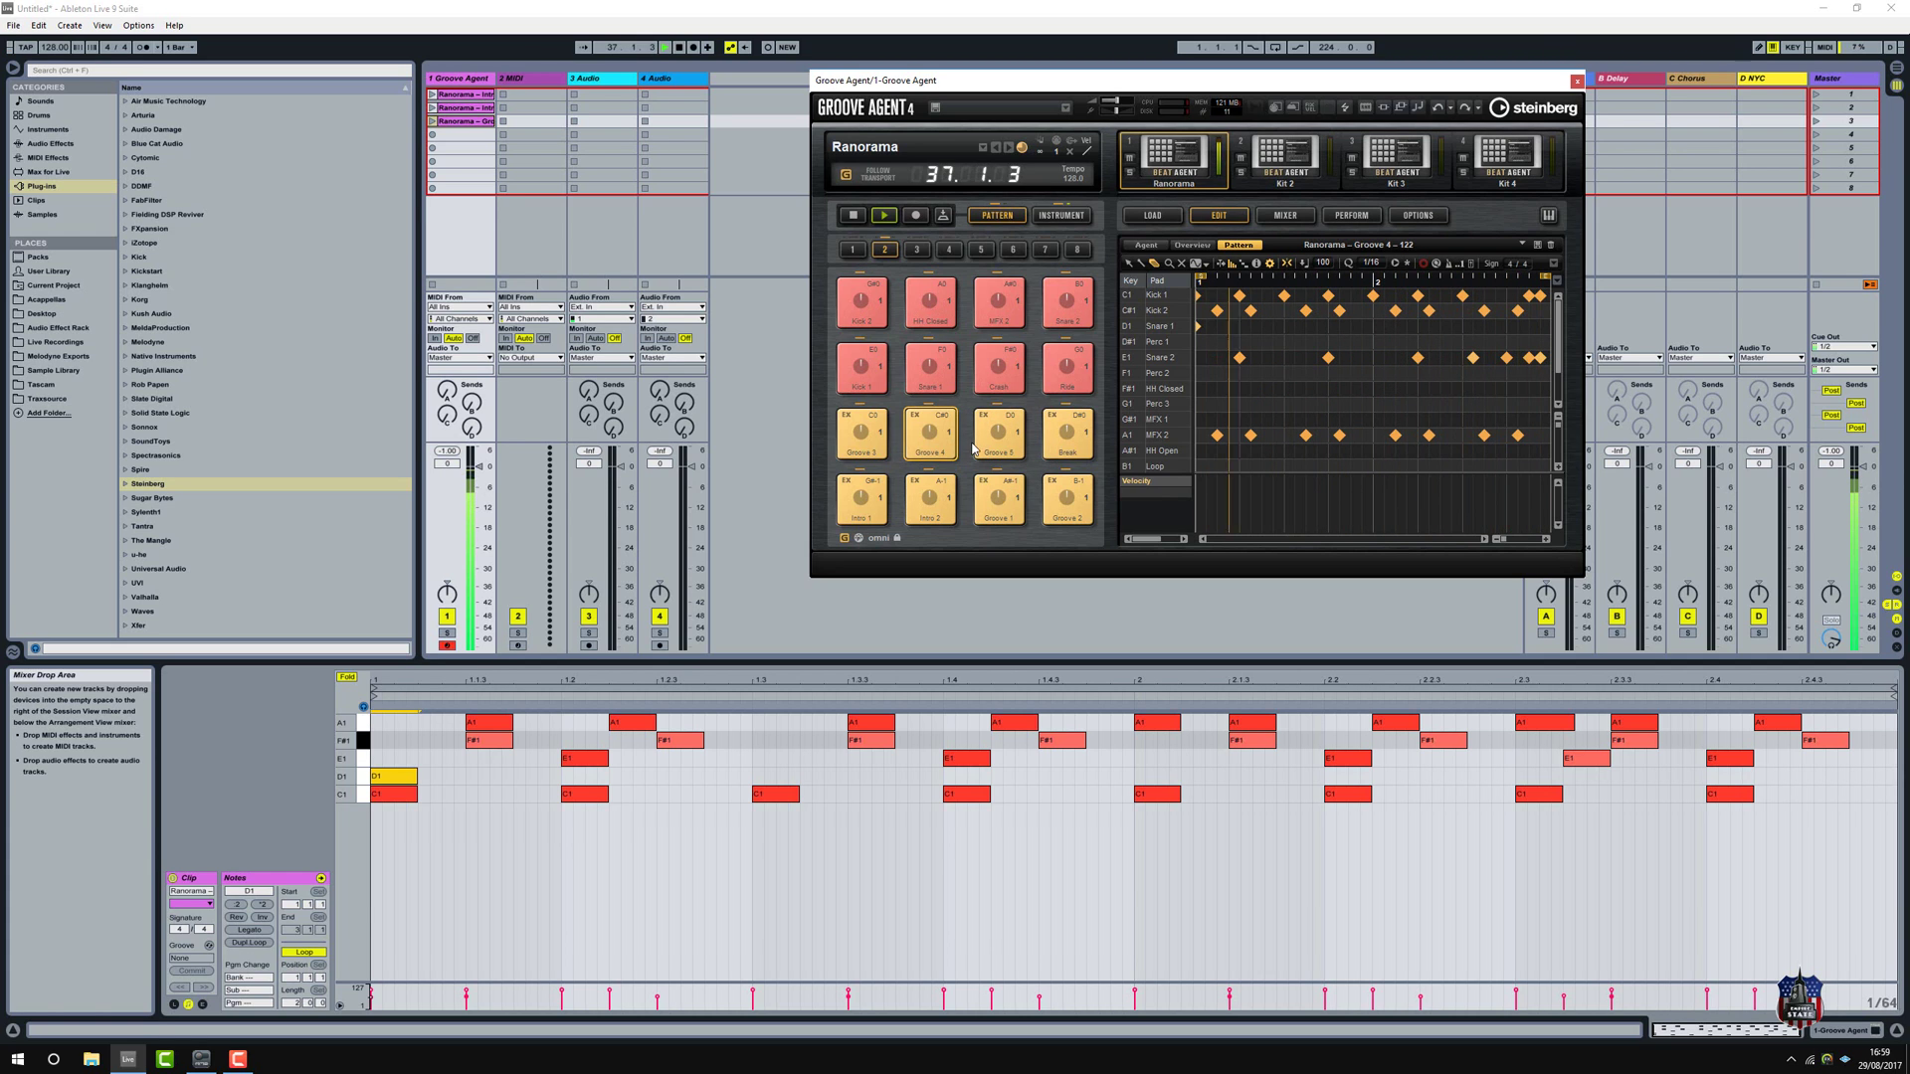
{"action": "left_click", "coordinate": [861, 449]}
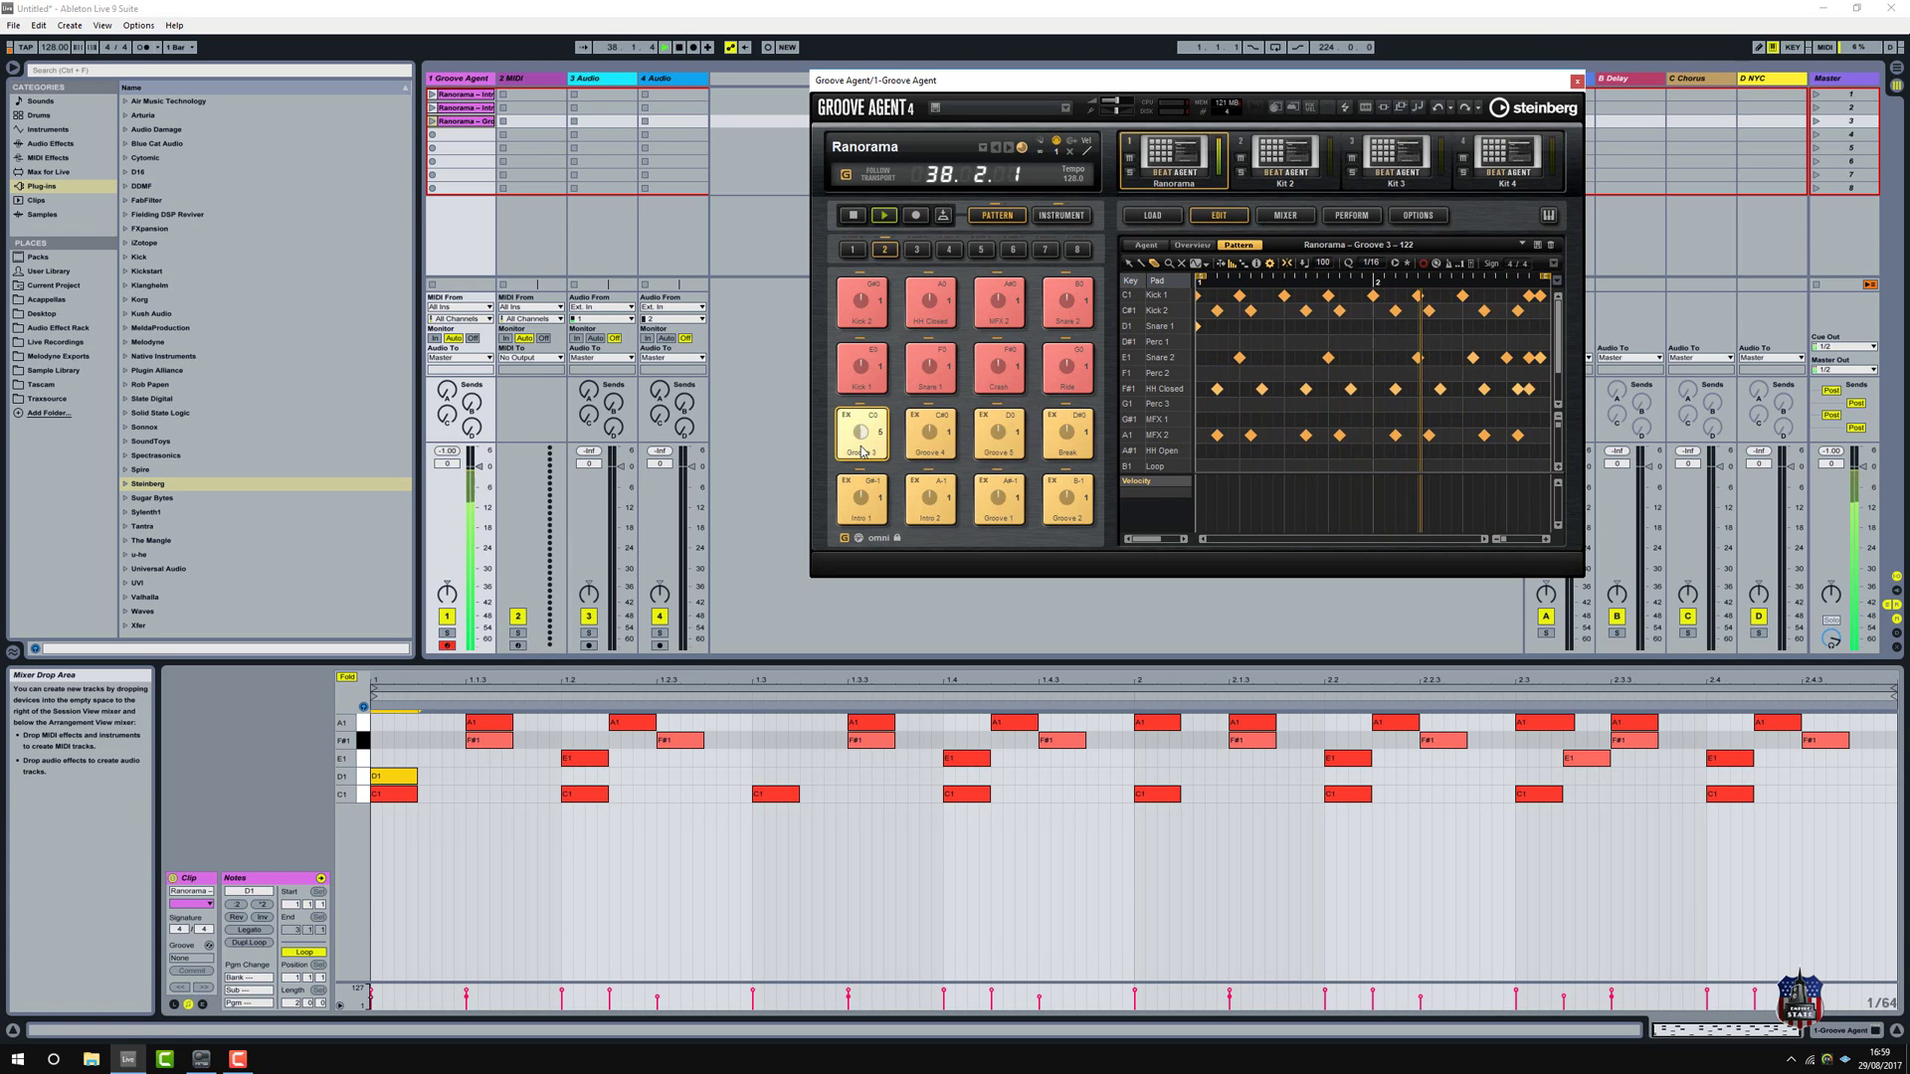
{"action": "left_click", "coordinate": [881, 385]}
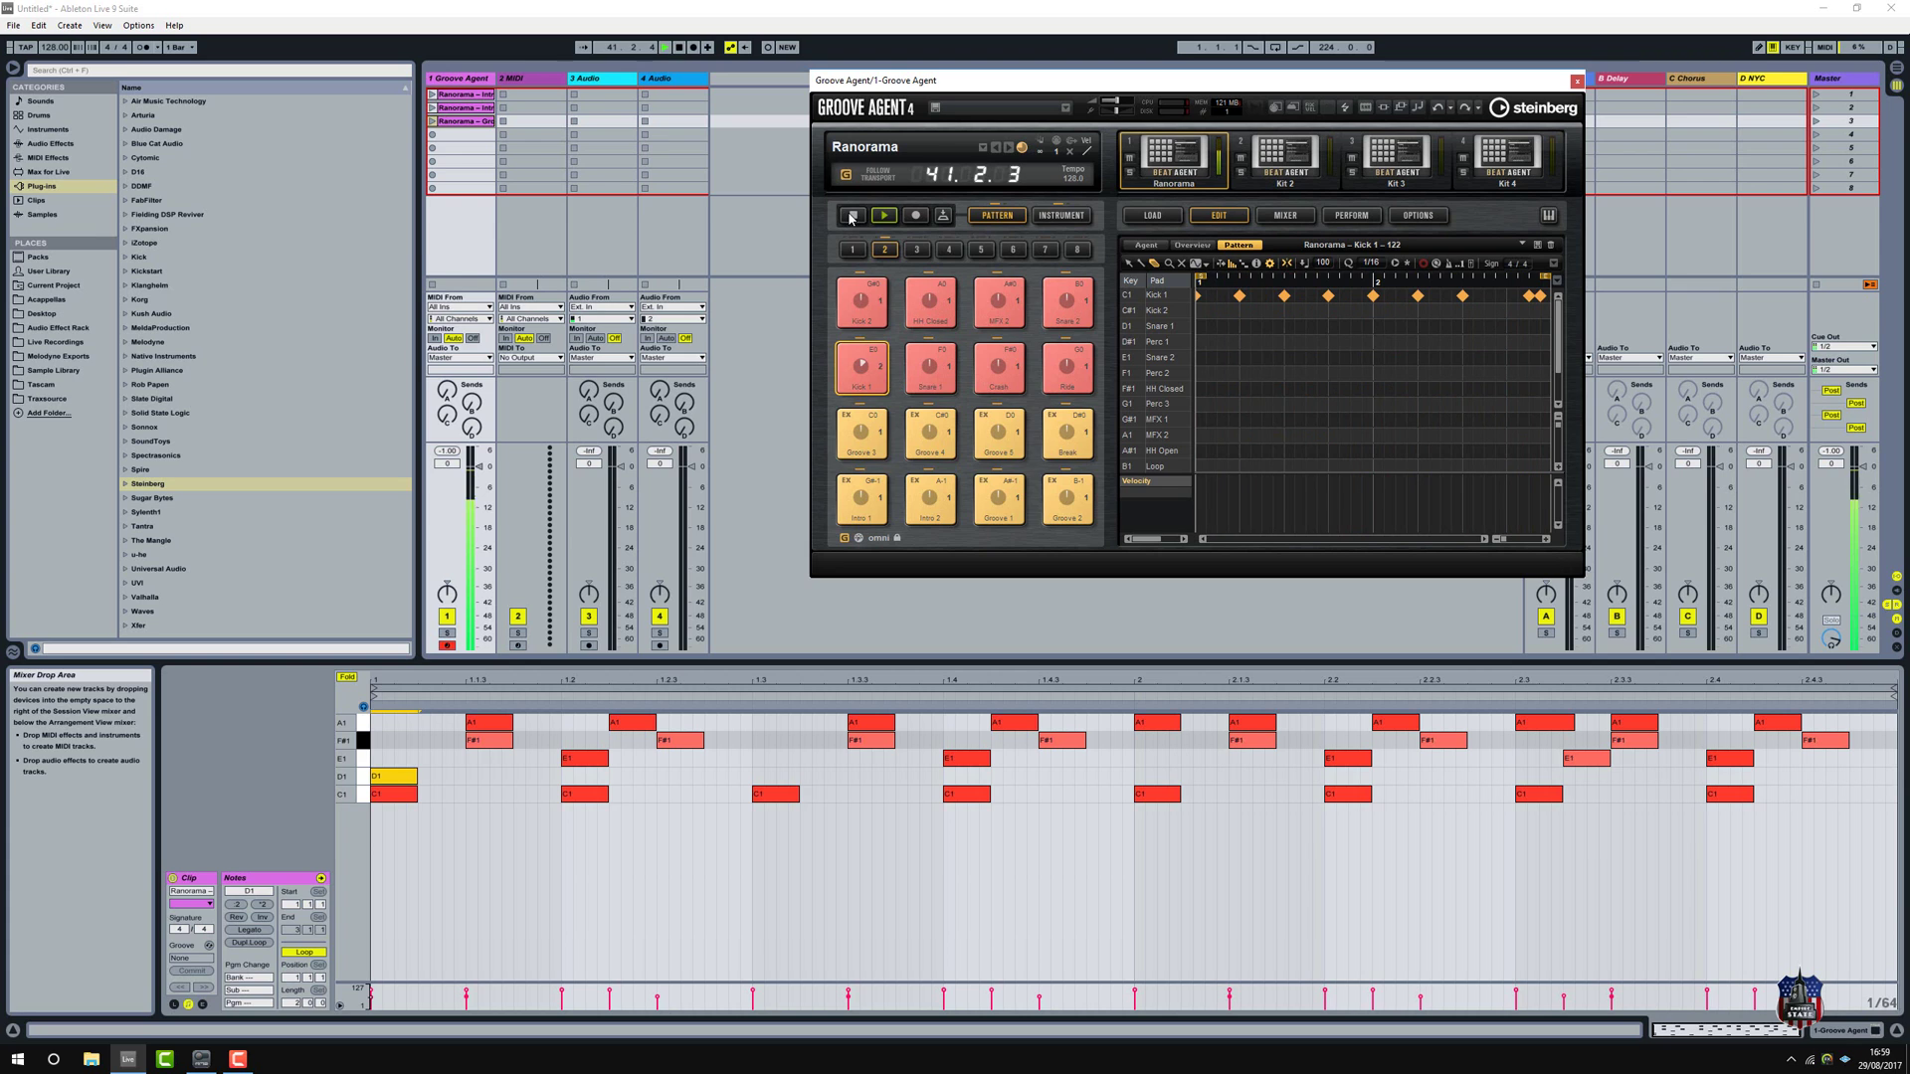
Drag Kick 1 into track 1's fifth slot, launch the clip, and load the HH Closed pattern
{"action": "left_click_drag", "start_coordinate": [877, 381], "coordinate": [478, 156]}
{"action": "left_click", "coordinate": [432, 148]}
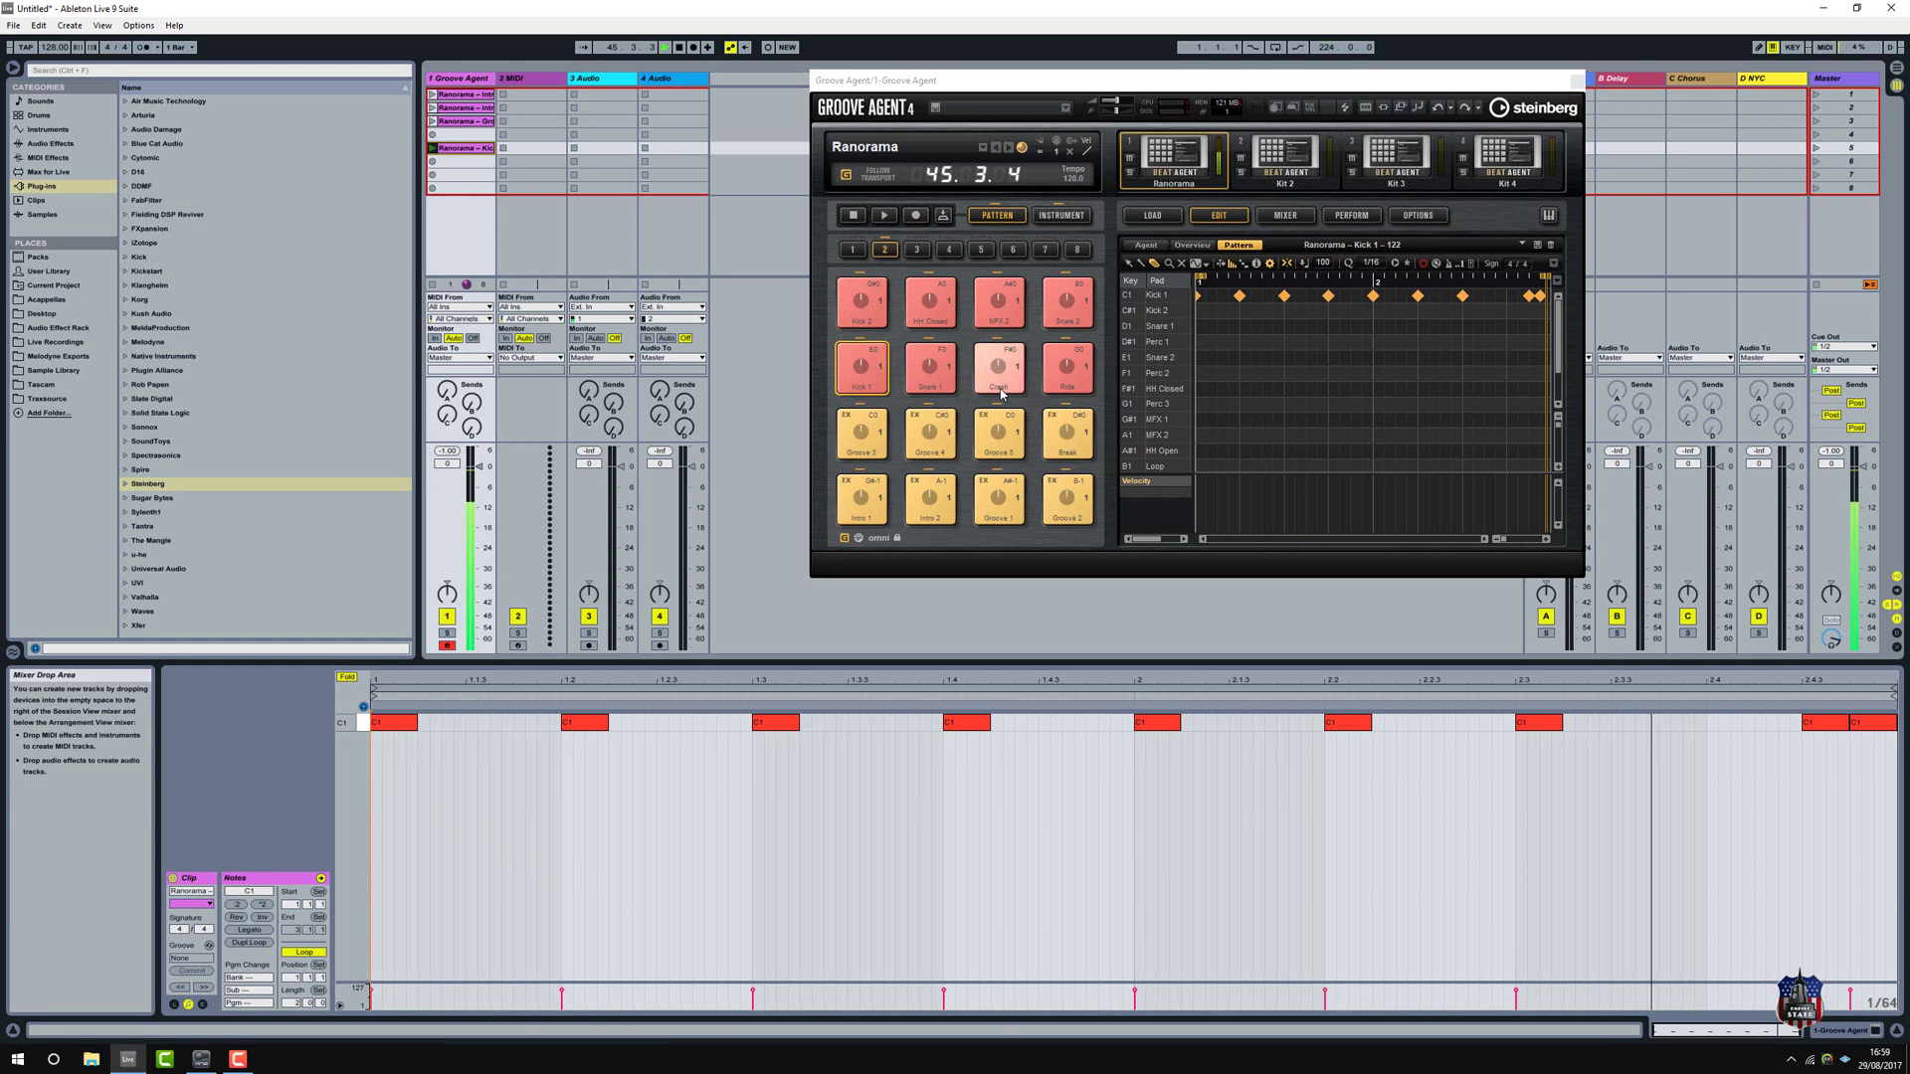
{"action": "left_click", "coordinate": [950, 316]}
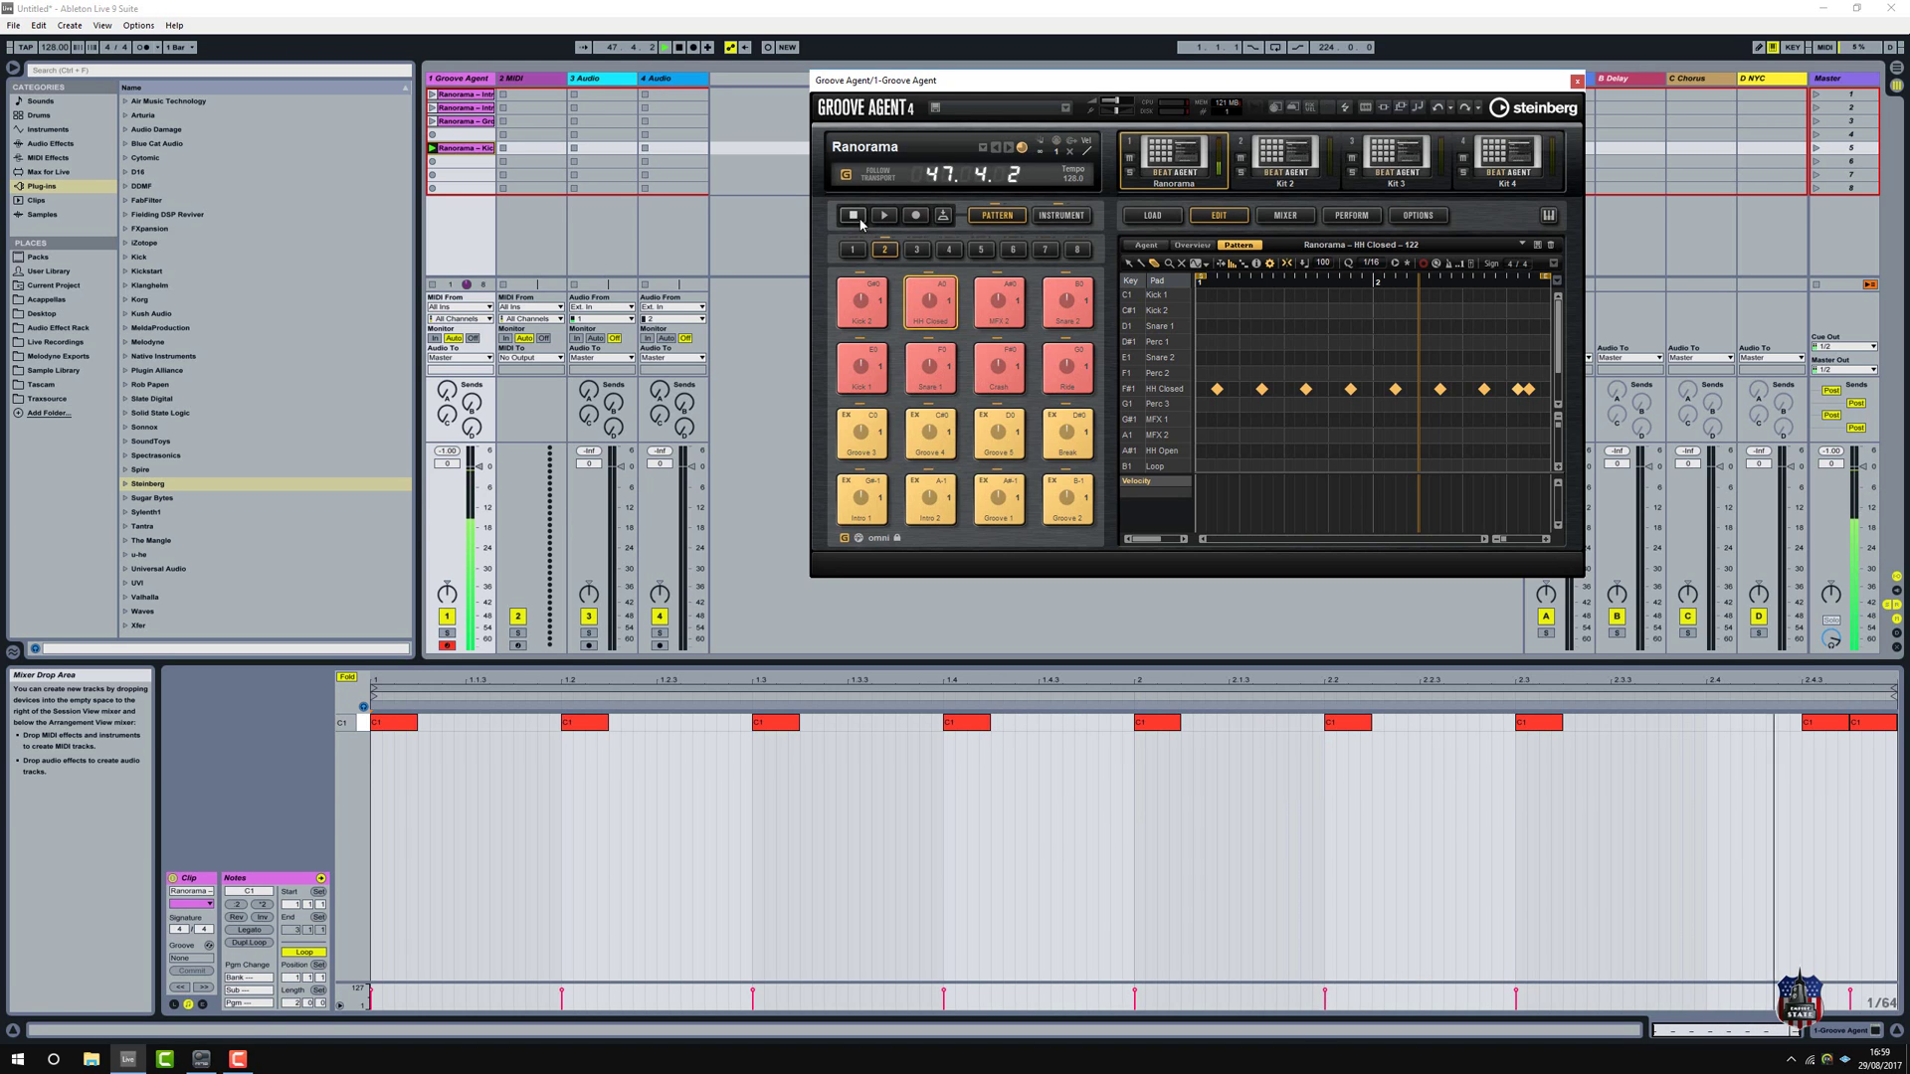
Play and stop the HH Closed pattern, check its Agent settings, then replay it from the Pattern tab
{"action": "left_click", "coordinate": [761, 243]}
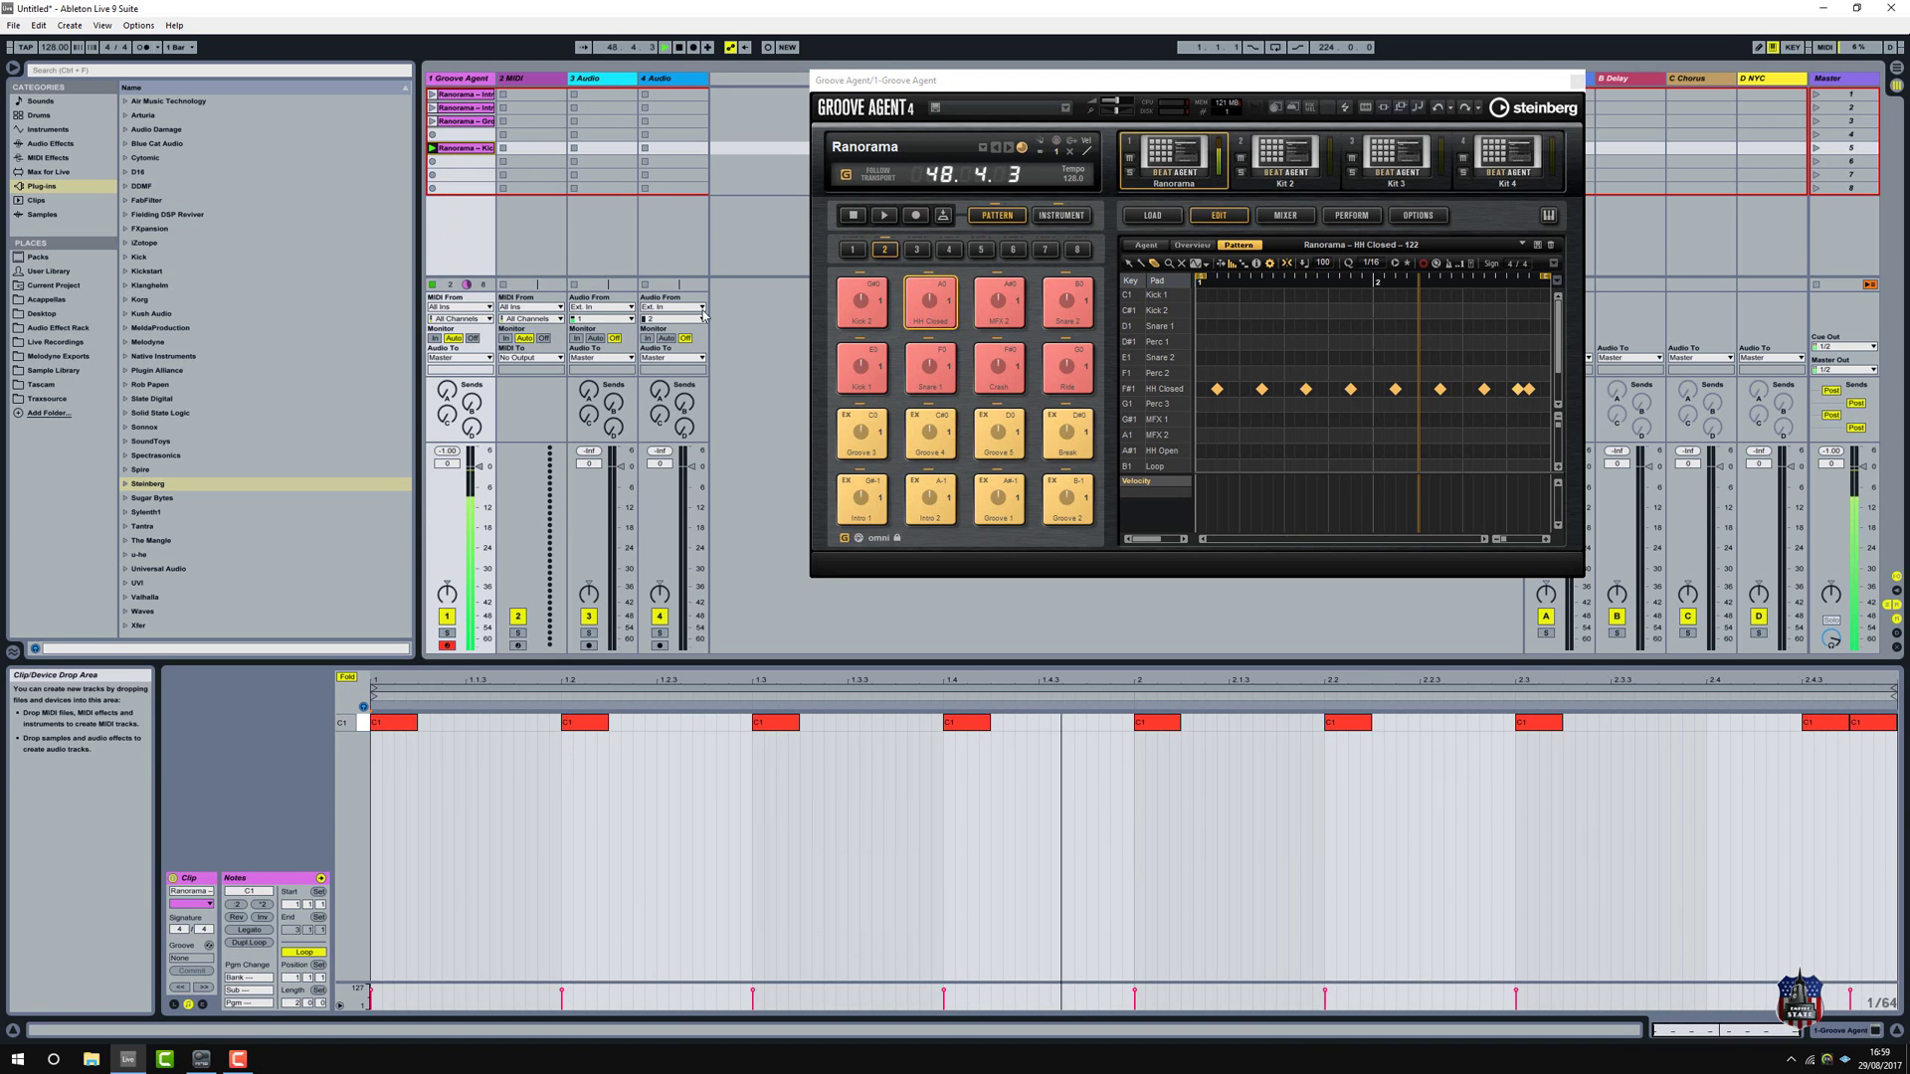
{"action": "left_click", "coordinate": [887, 218]}
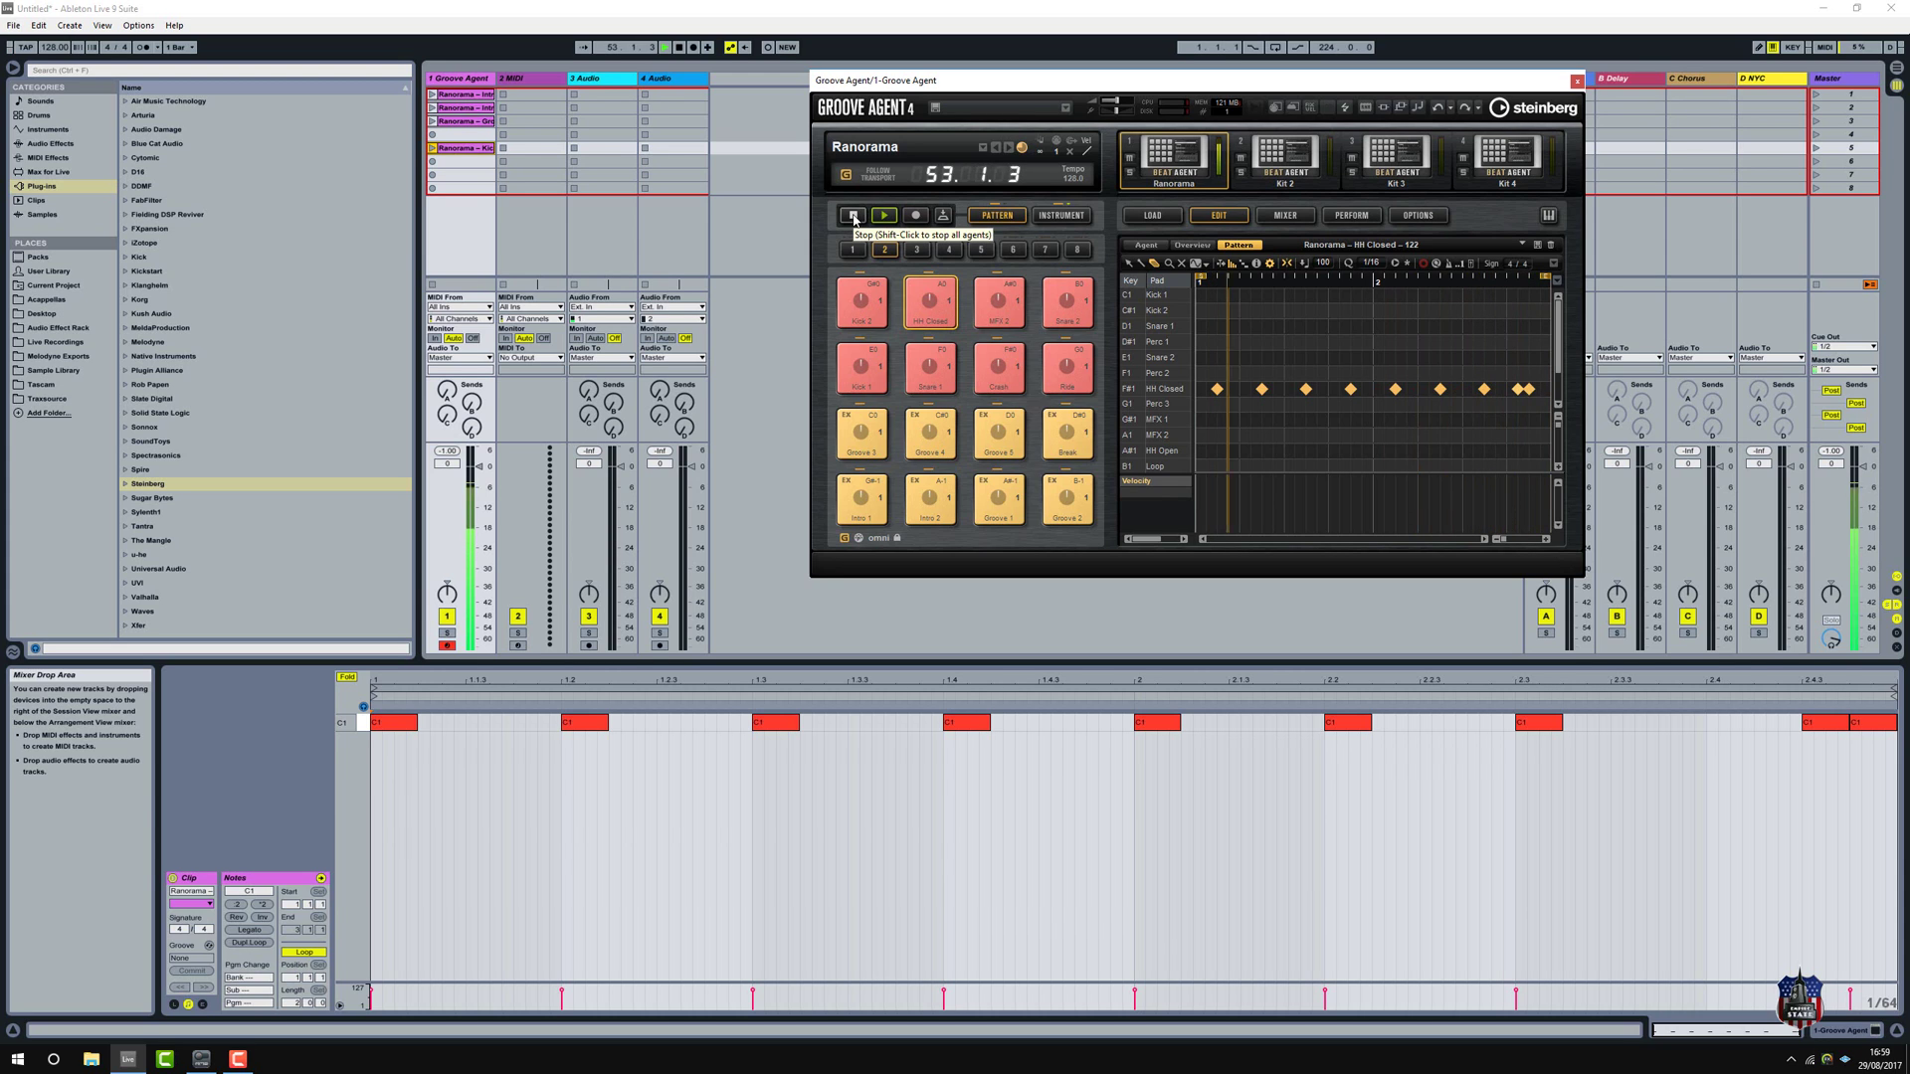
{"action": "left_click", "coordinate": [853, 217]}
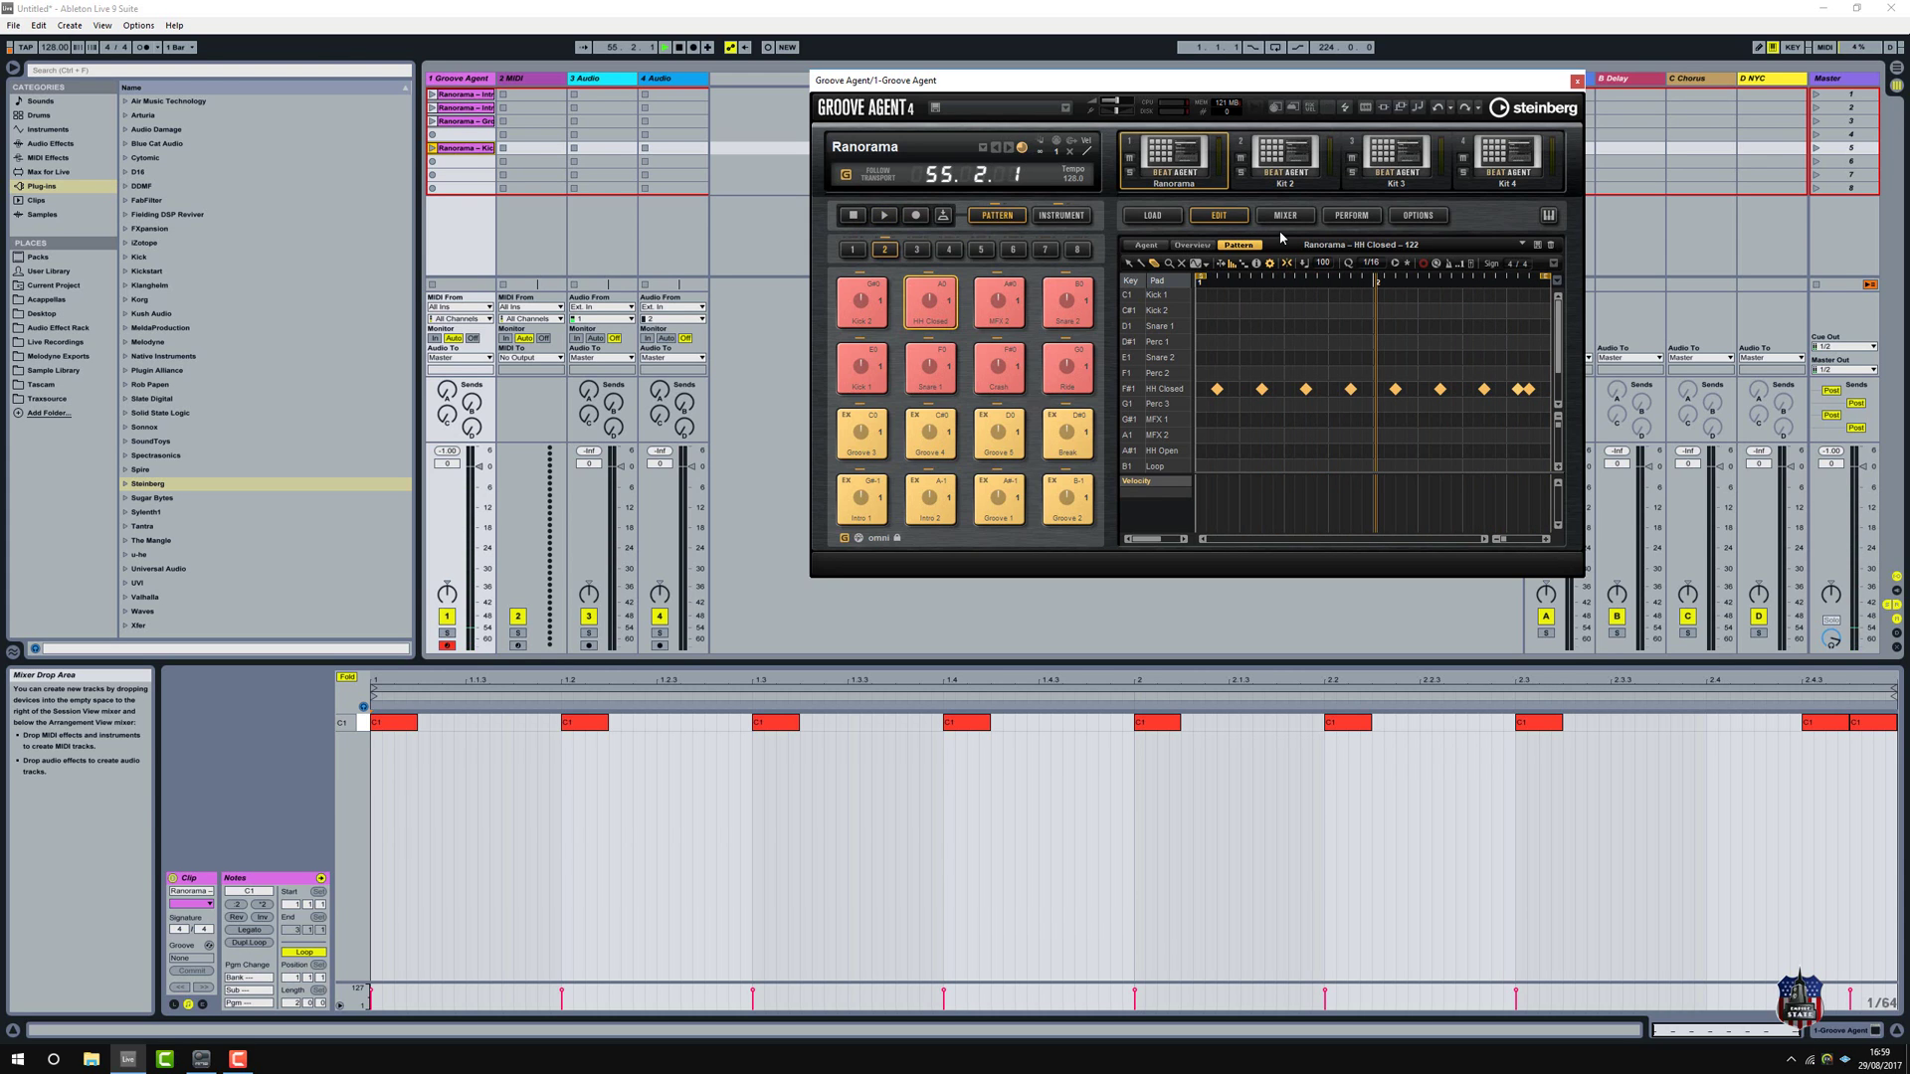
{"action": "left_click", "coordinate": [1161, 249]}
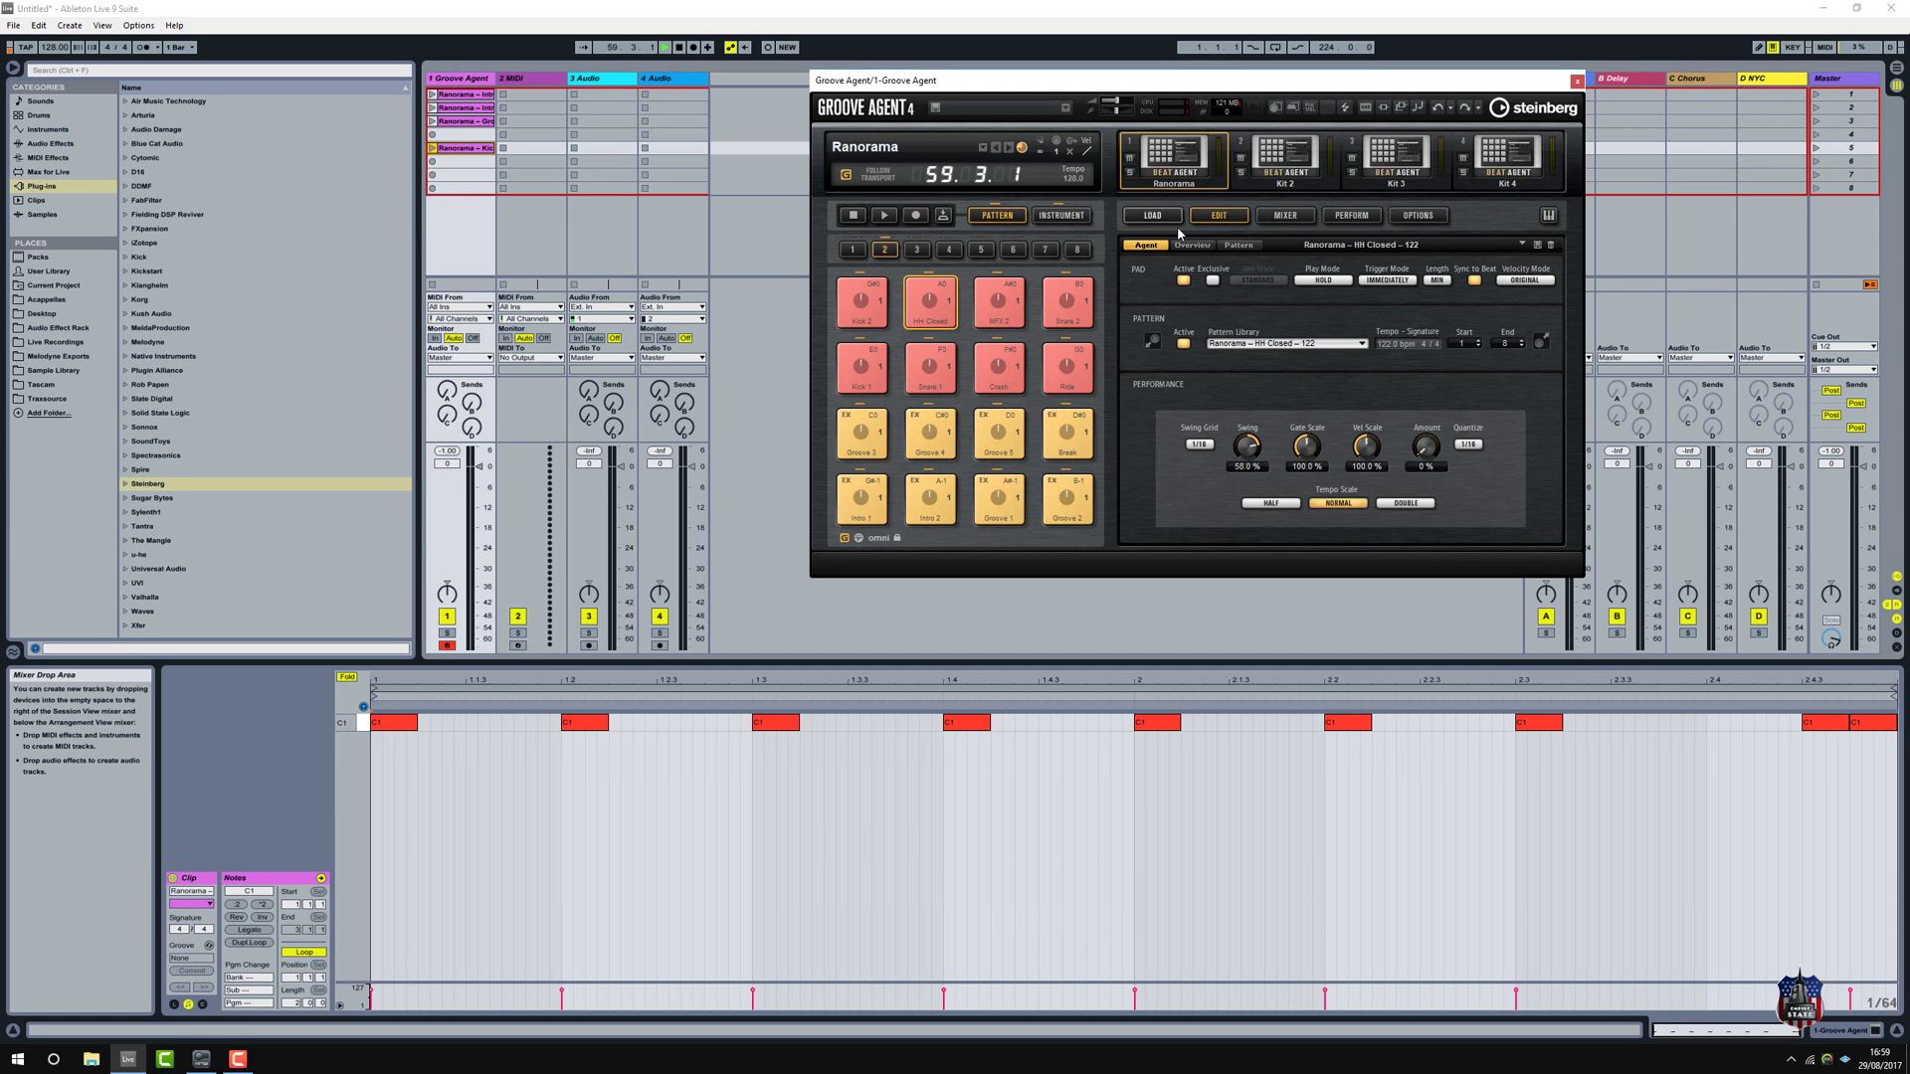
{"action": "left_click", "coordinate": [1239, 246]}
{"action": "left_click", "coordinate": [885, 215]}
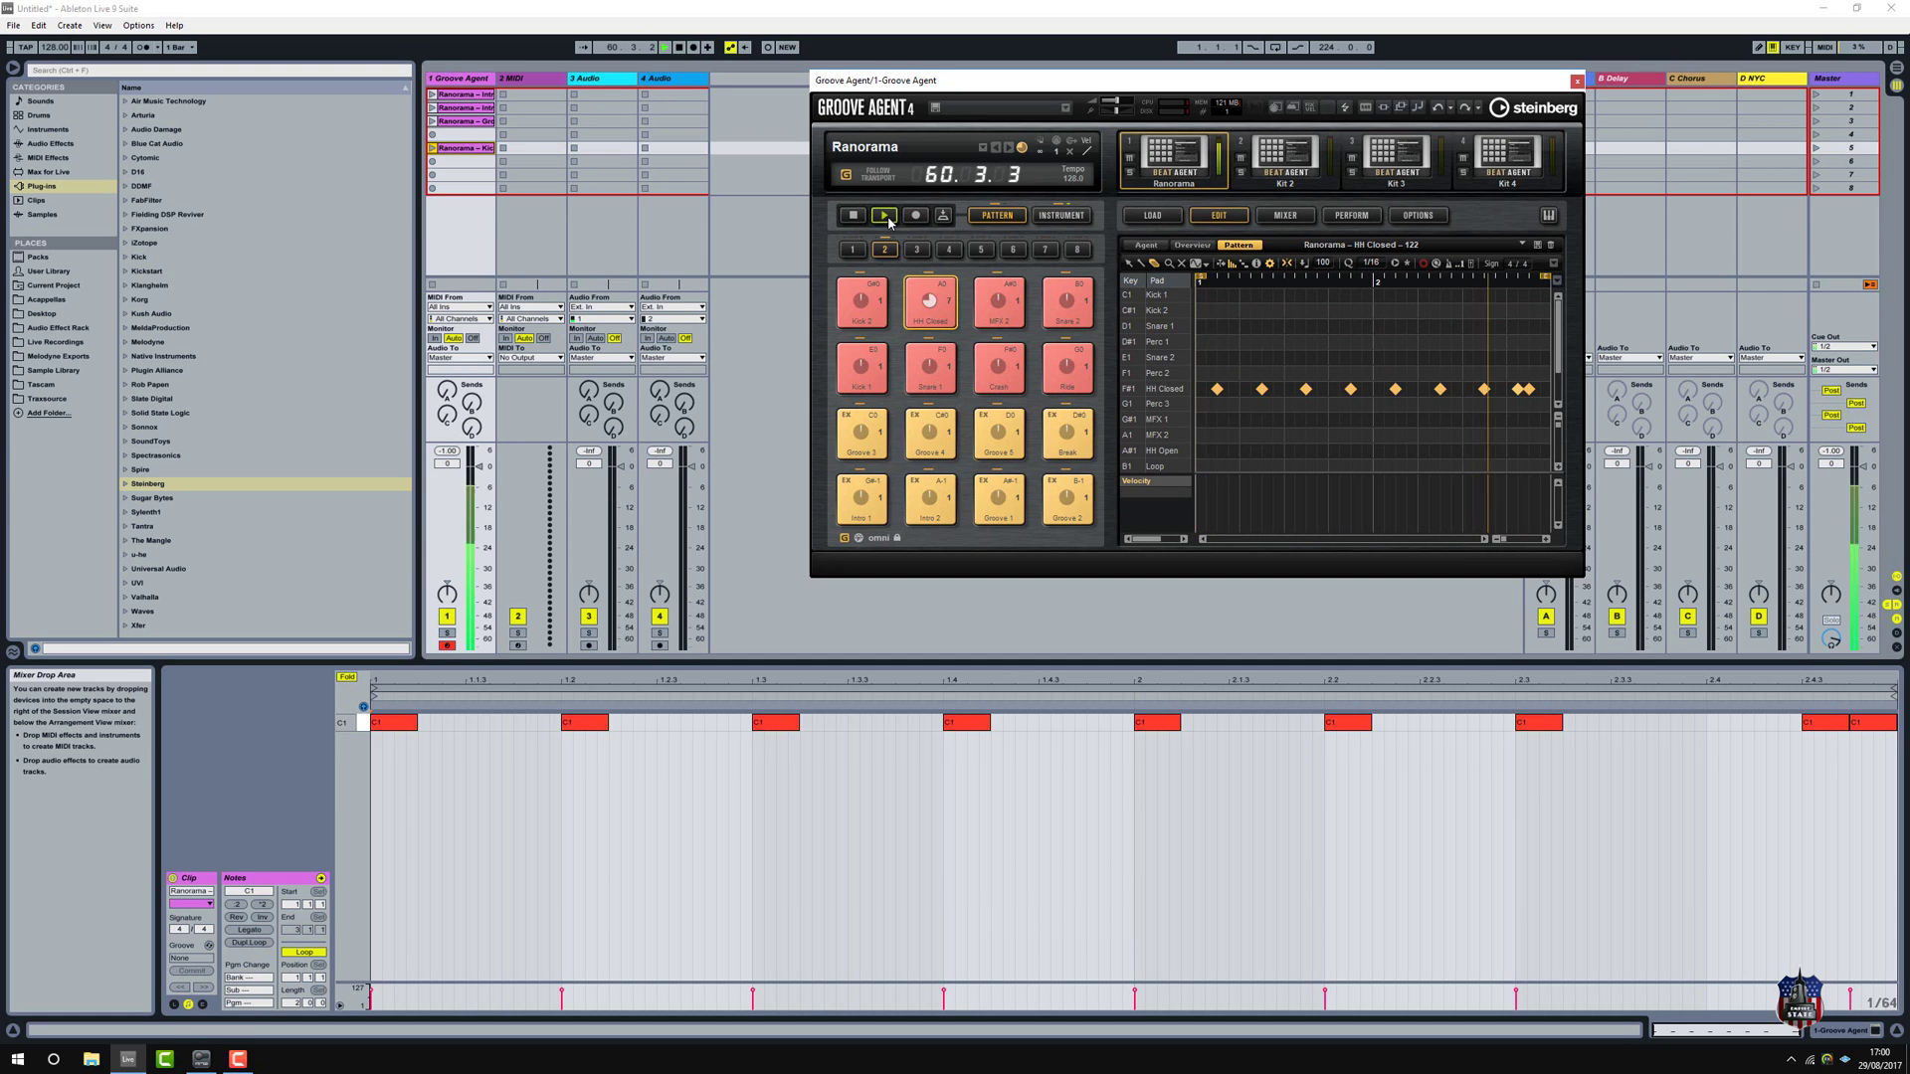
With the Pencil tool, add HH Closed notes between the existing hits and on the first step
{"action": "left_click", "coordinate": [853, 216]}
{"action": "left_click", "coordinate": [1141, 264]}
{"action": "left_click", "coordinate": [1240, 390]}
{"action": "left_click", "coordinate": [1284, 390]}
{"action": "left_click", "coordinate": [1328, 389]}
{"action": "left_click", "coordinate": [1373, 390]}
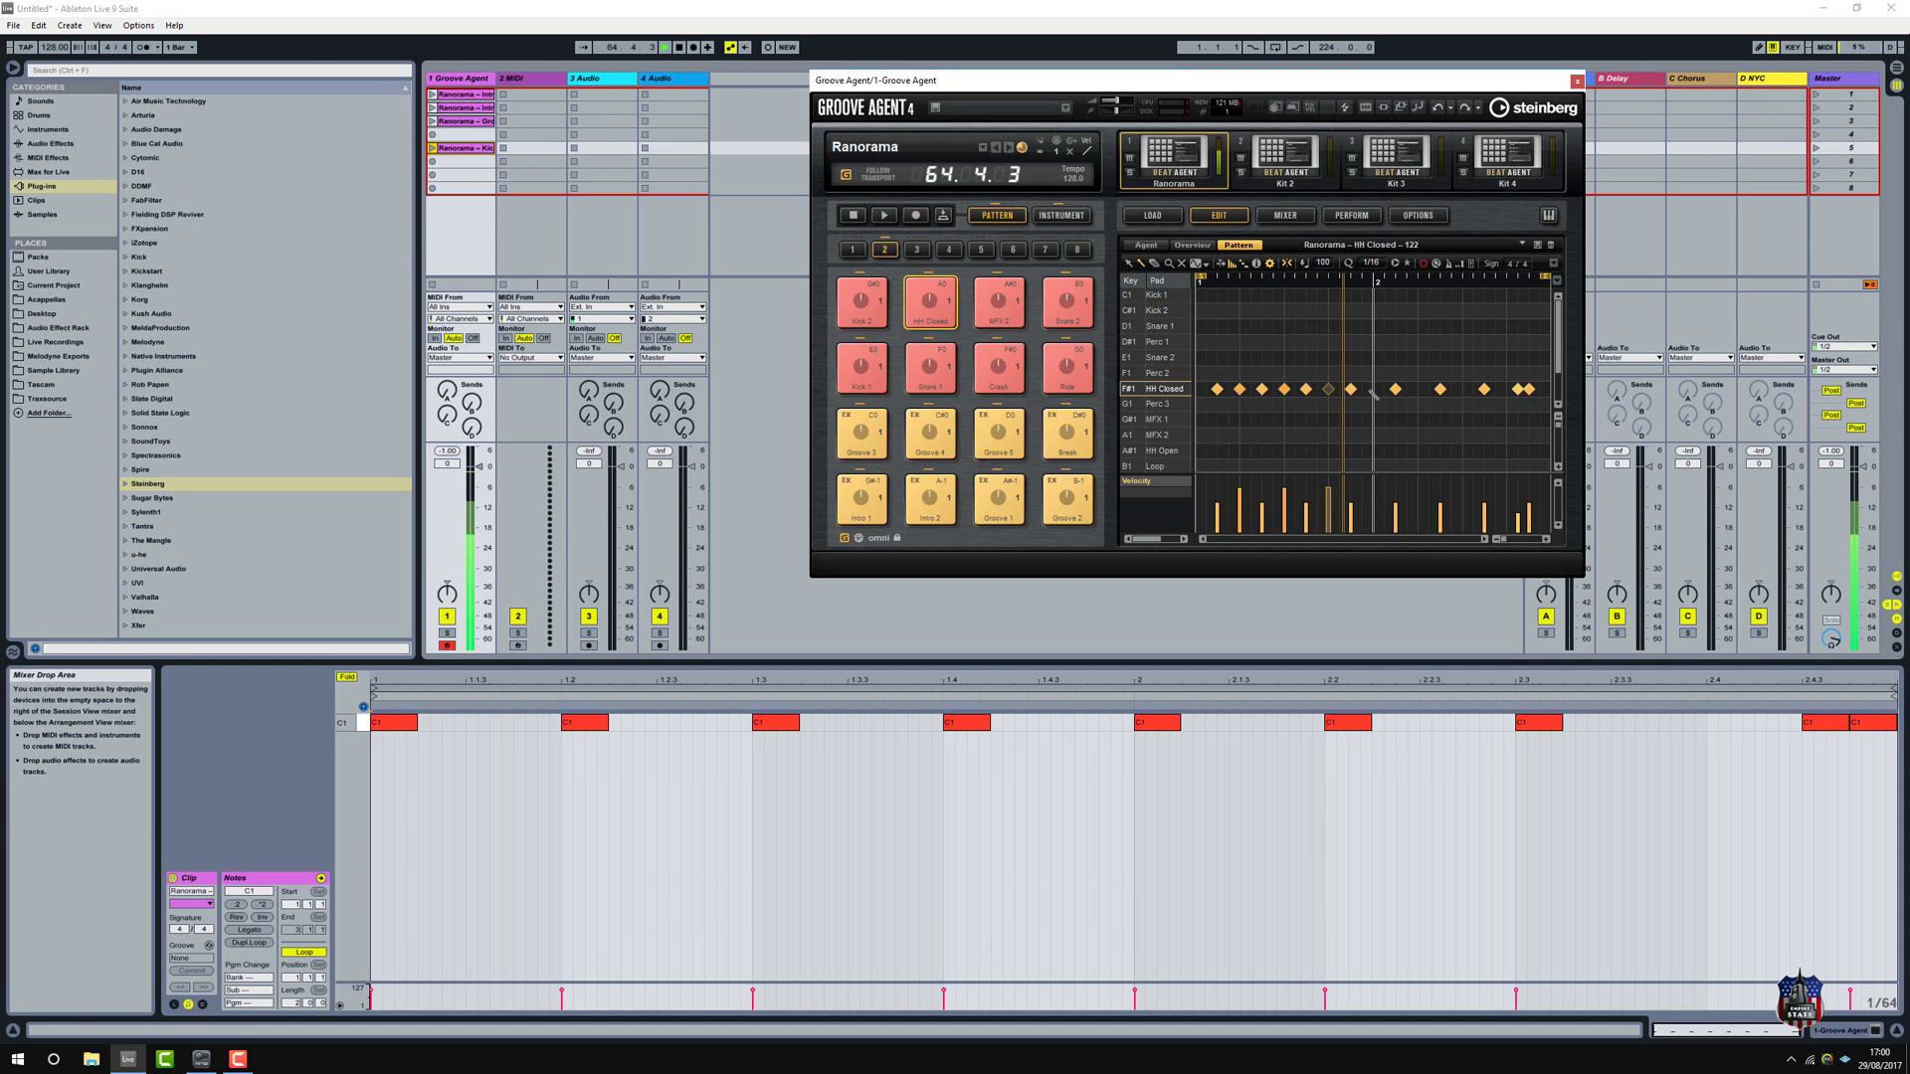
{"action": "left_click", "coordinate": [1464, 389]}
{"action": "left_click", "coordinate": [1506, 389]}
{"action": "left_click", "coordinate": [1541, 389]}
{"action": "left_click", "coordinate": [1204, 389]}
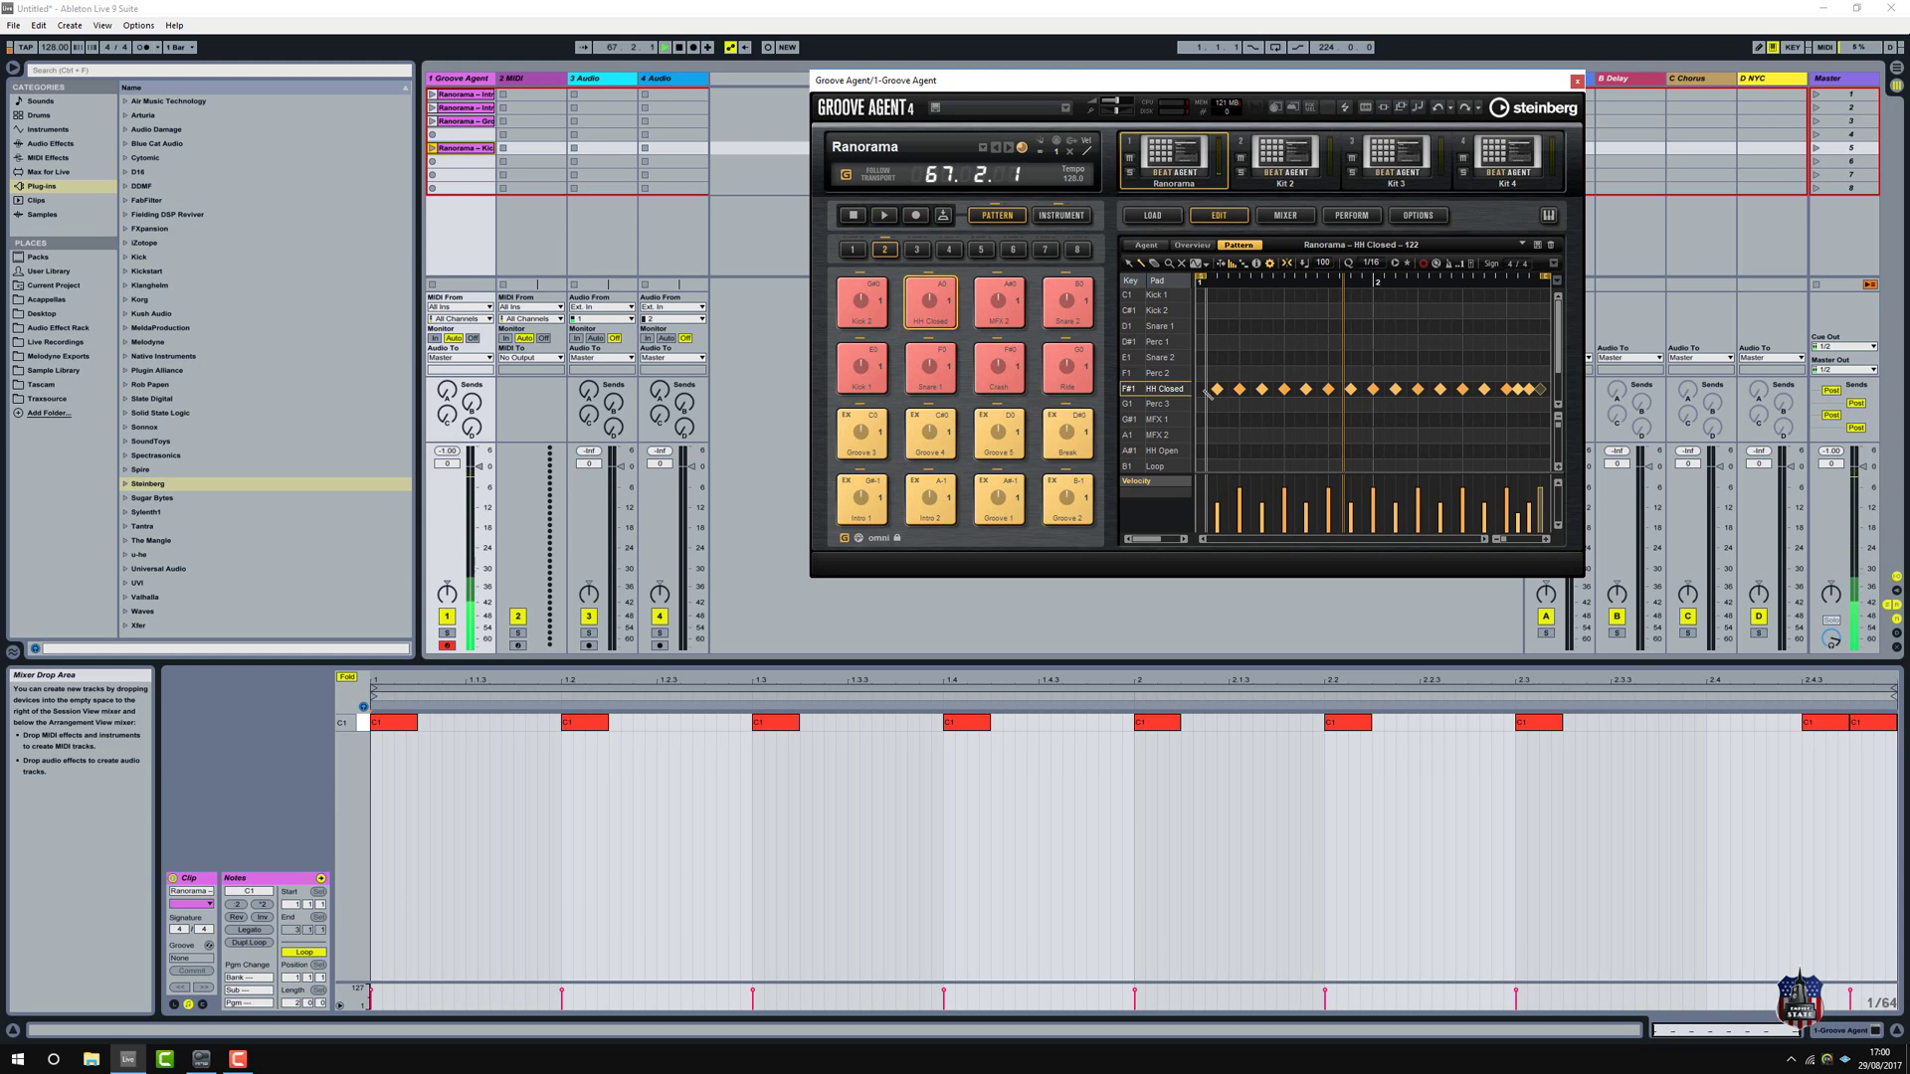
Drag across the HH Closed row to fill every step, then play and stop the result
{"action": "left_click", "coordinate": [884, 216]}
{"action": "left_click_drag", "start_coordinate": [1226, 391], "coordinate": [1504, 393]}
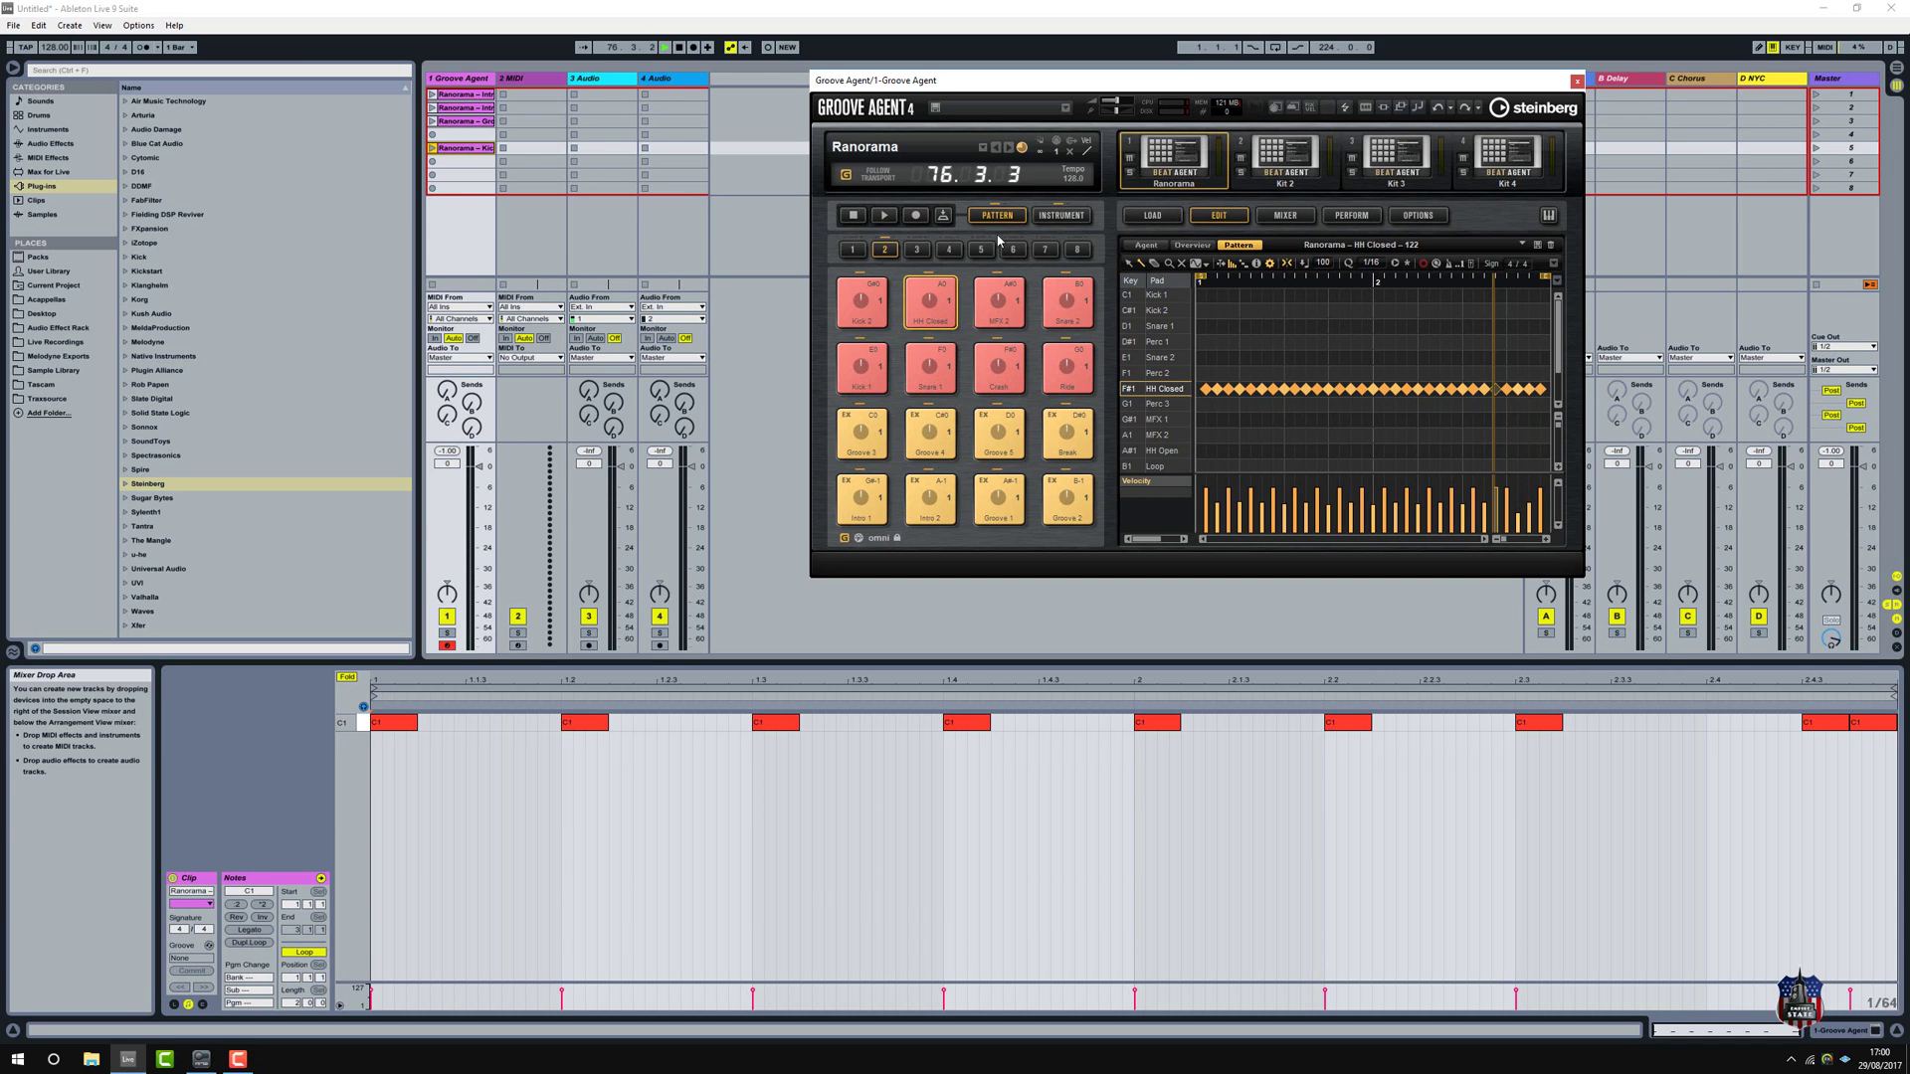
{"action": "left_click", "coordinate": [882, 216]}
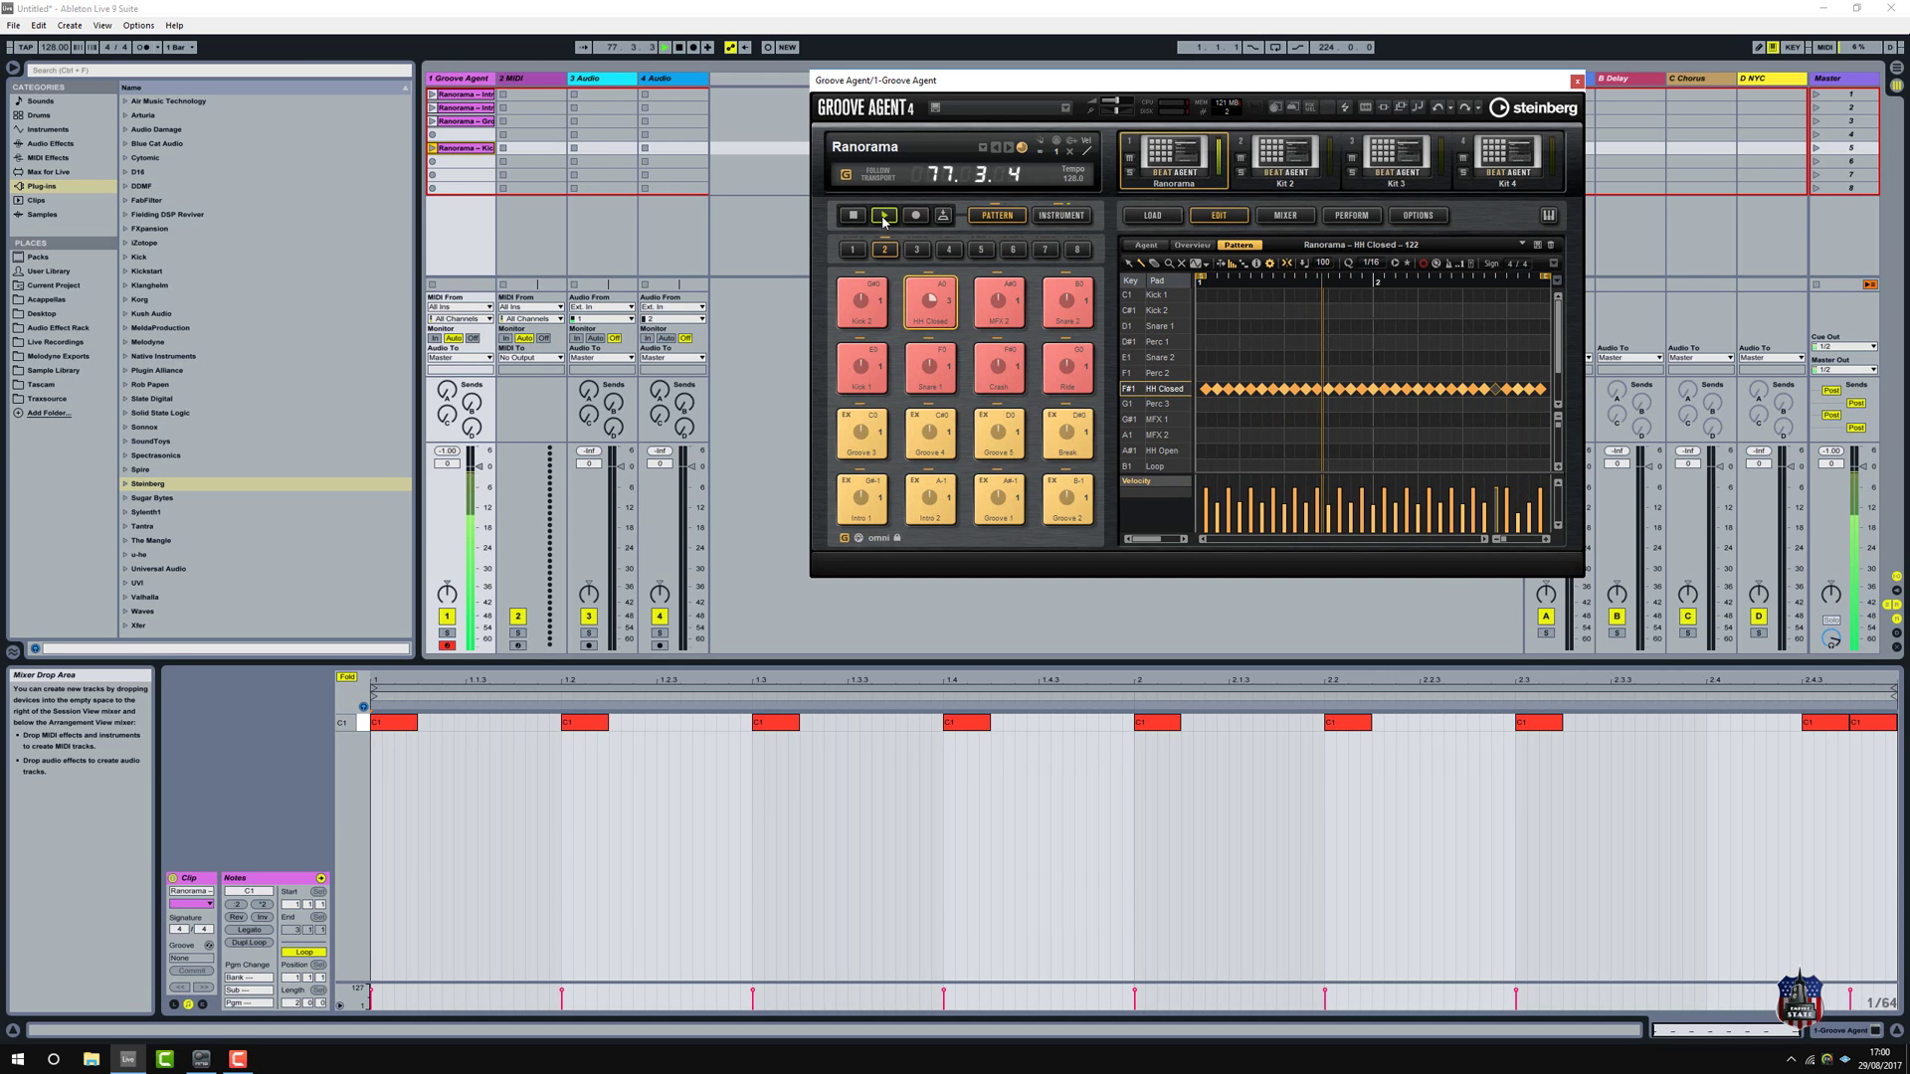
{"action": "left_click", "coordinate": [856, 217]}
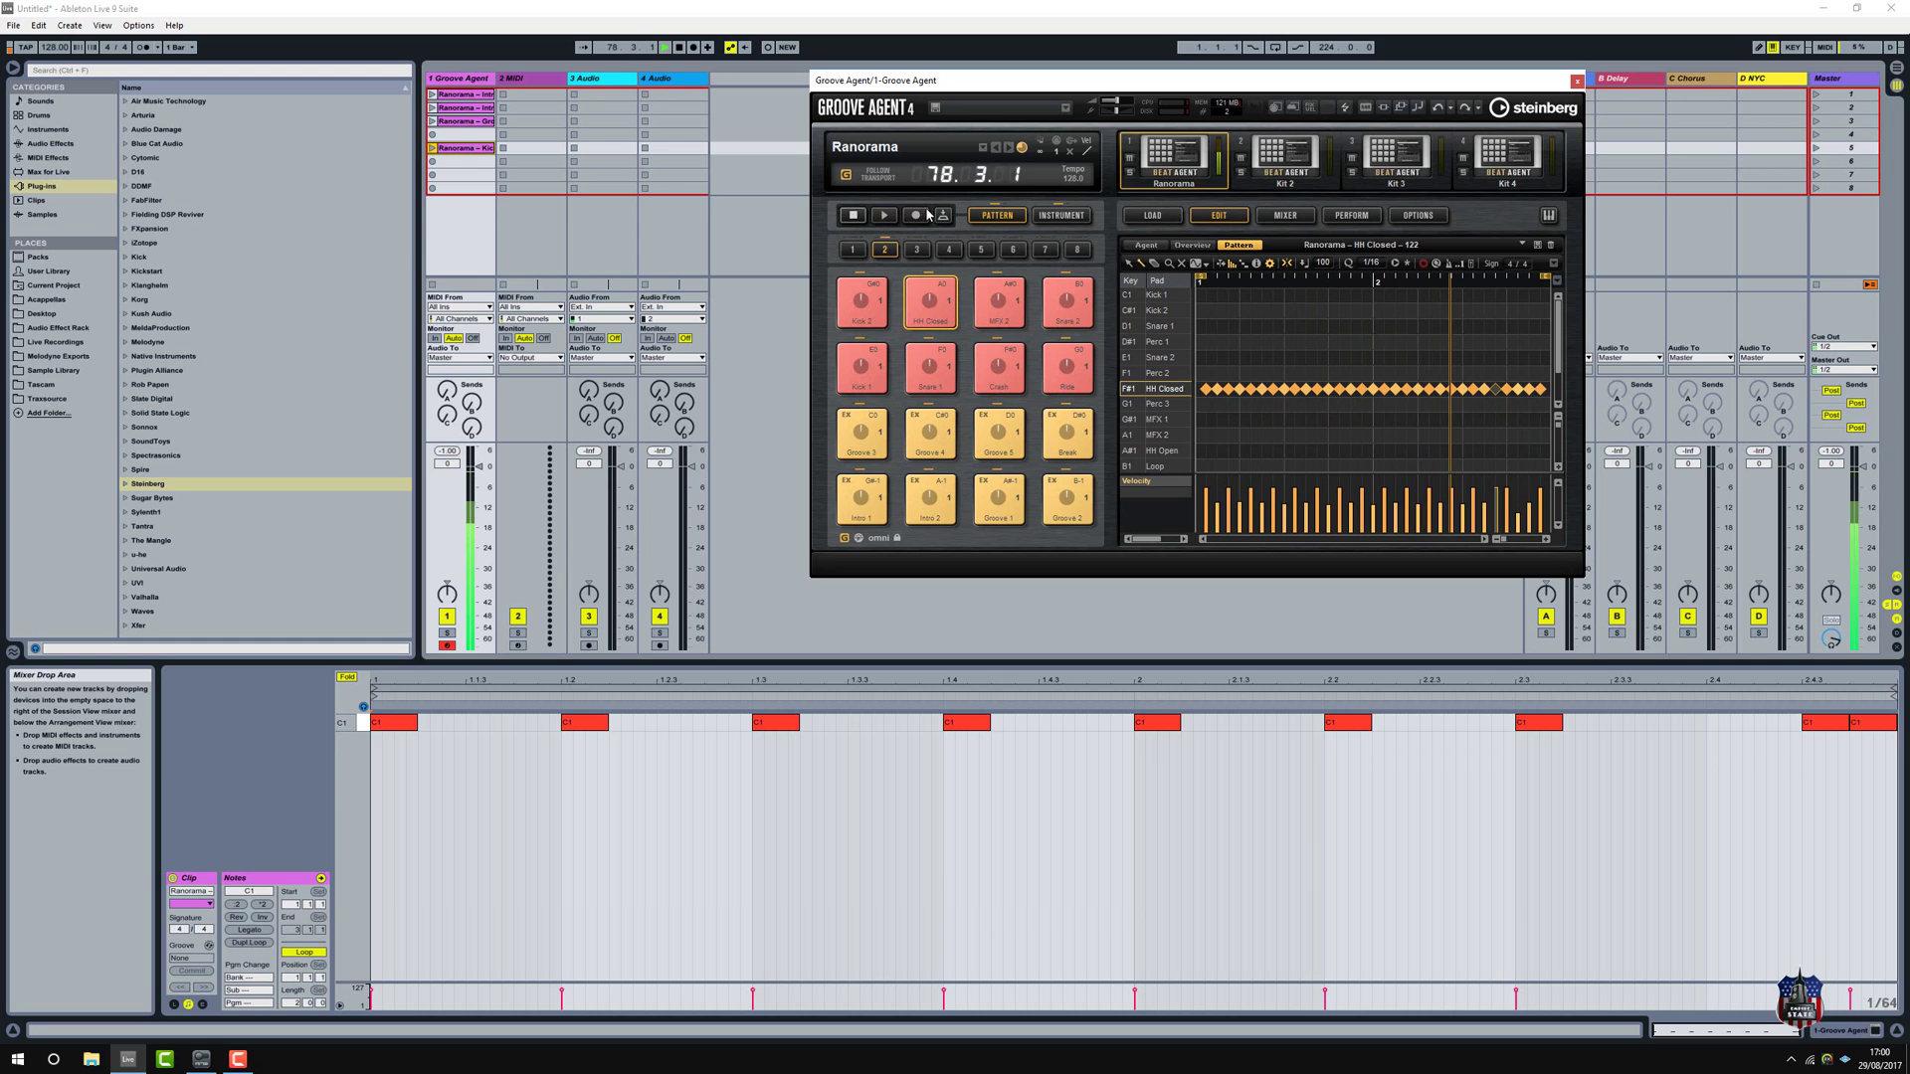
Raise the HH Closed pattern's Swing knob to 59.0% in the Agent tab, auditioning before and after
{"action": "left_click", "coordinate": [1145, 245]}
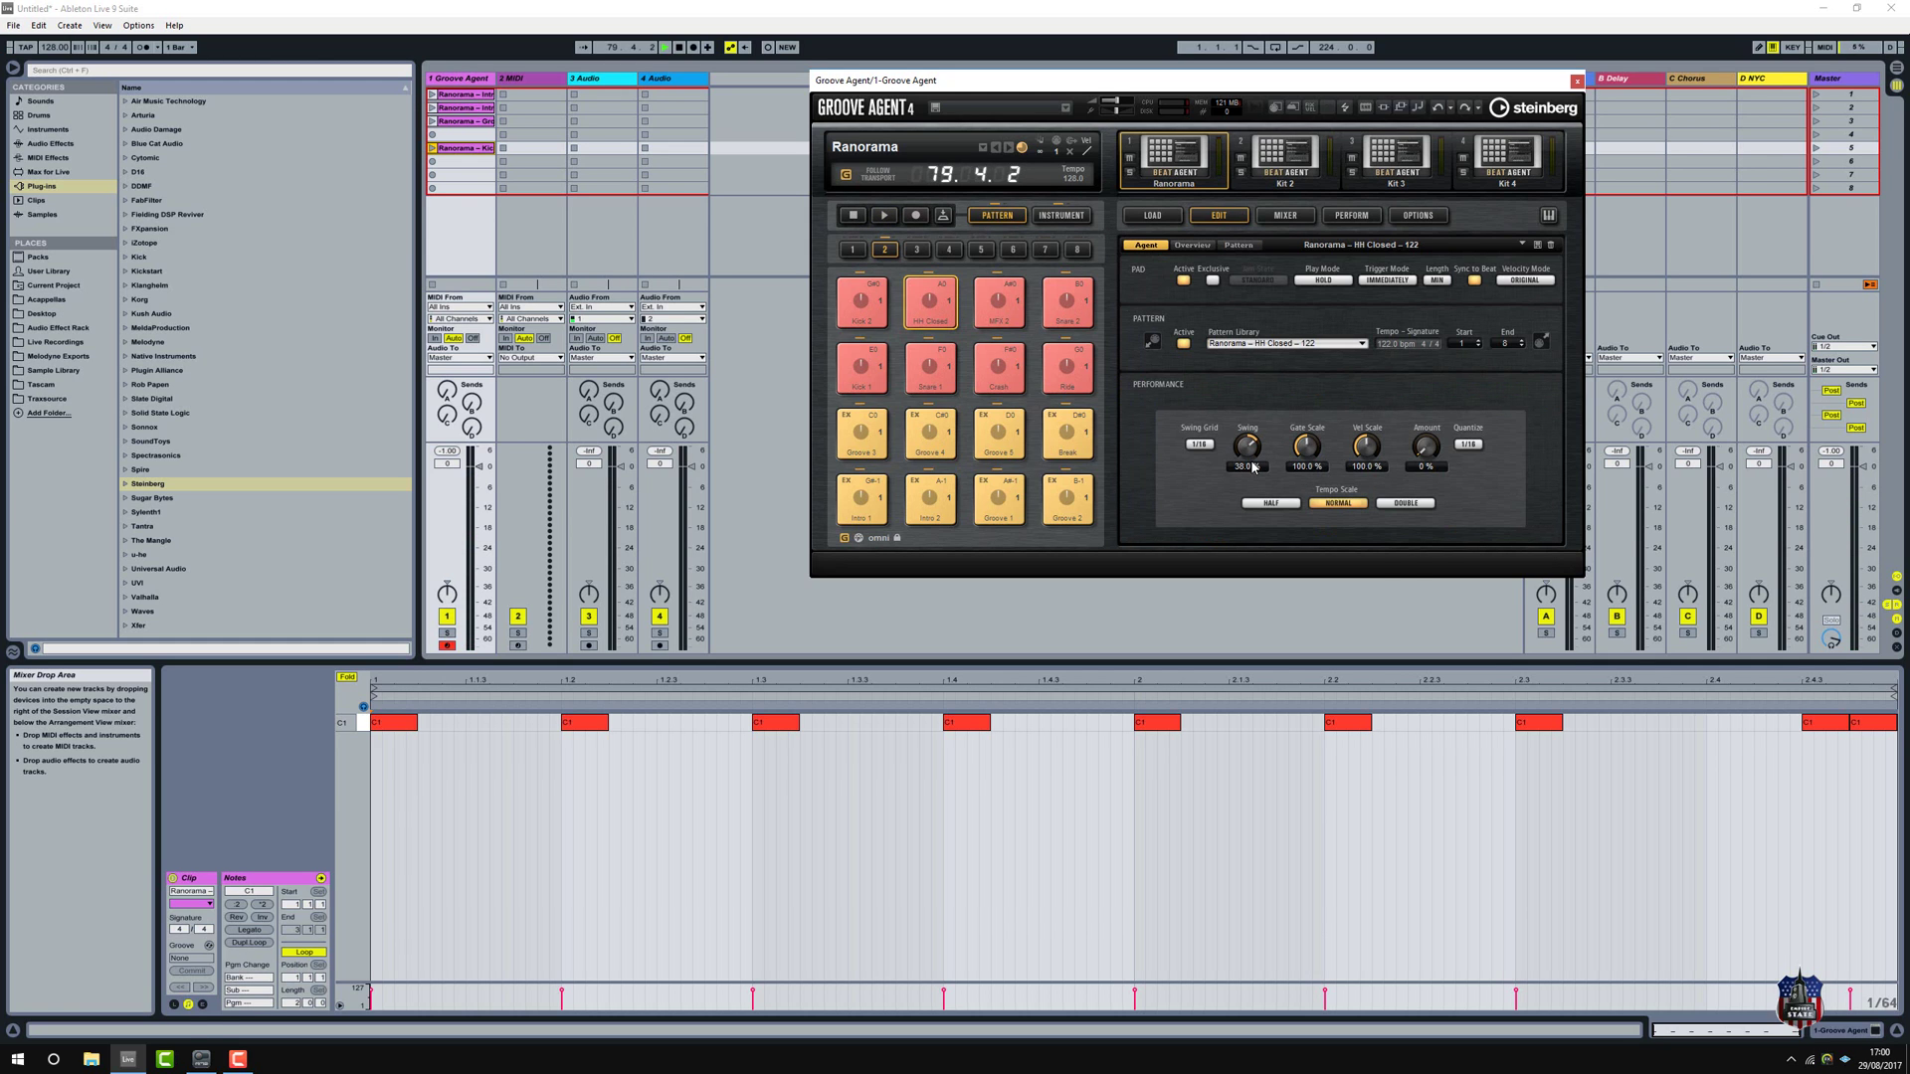
{"action": "left_click", "coordinate": [881, 215]}
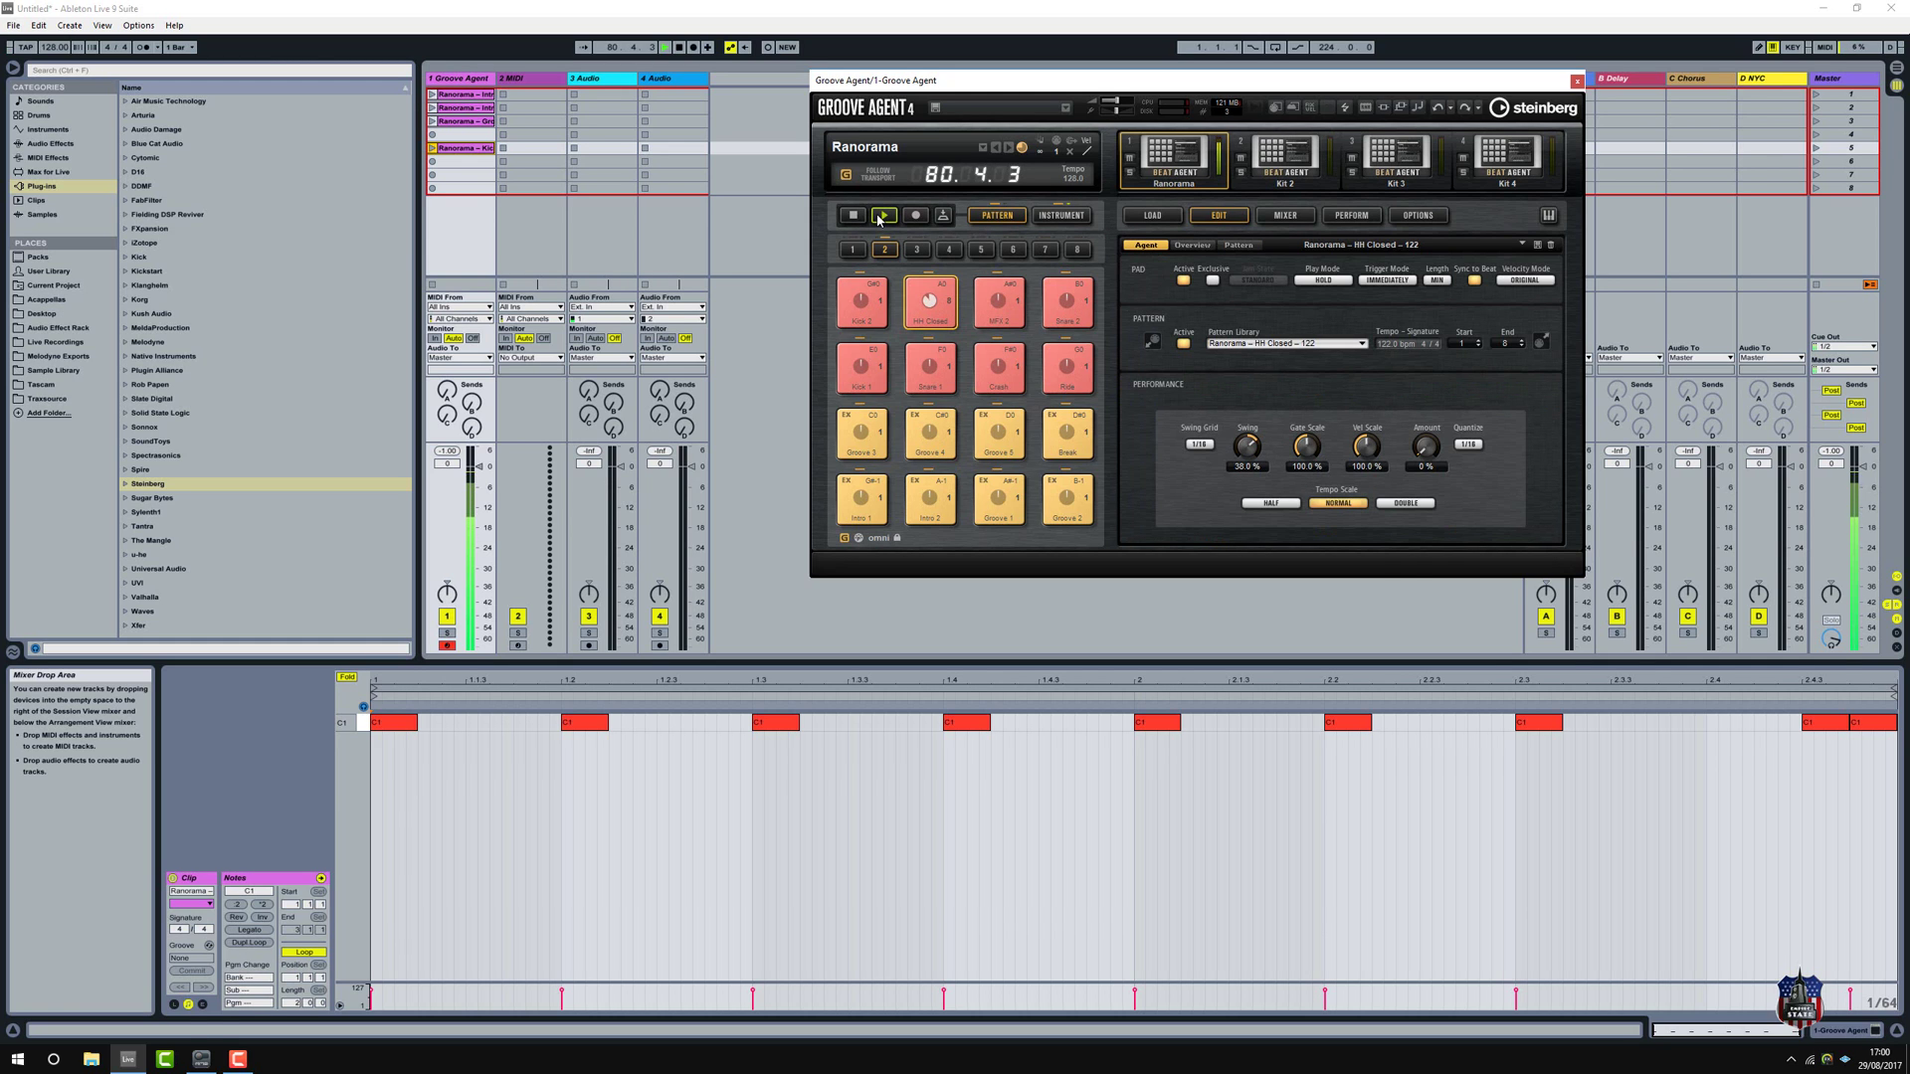
{"action": "left_click", "coordinate": [854, 217]}
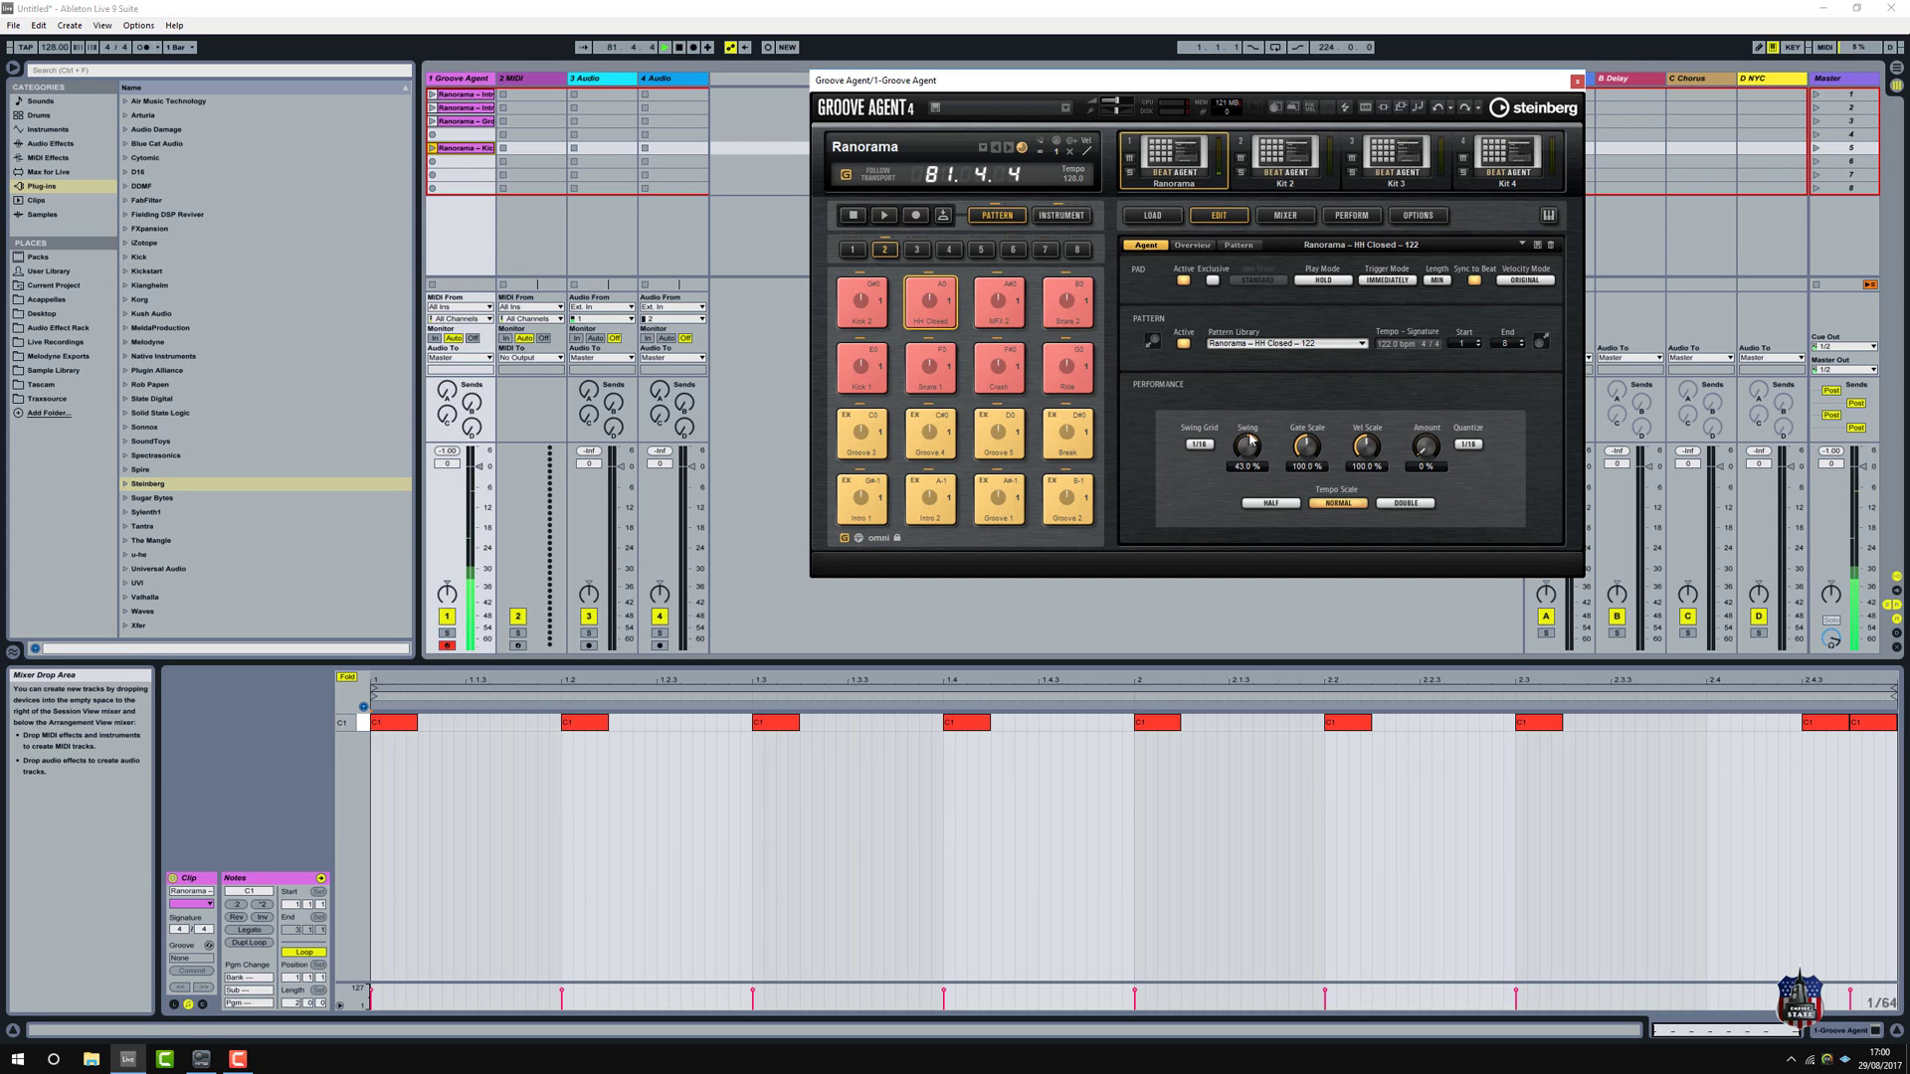
{"action": "left_click_drag", "start_coordinate": [1249, 449], "coordinate": [1251, 437]}
{"action": "left_click", "coordinate": [888, 217]}
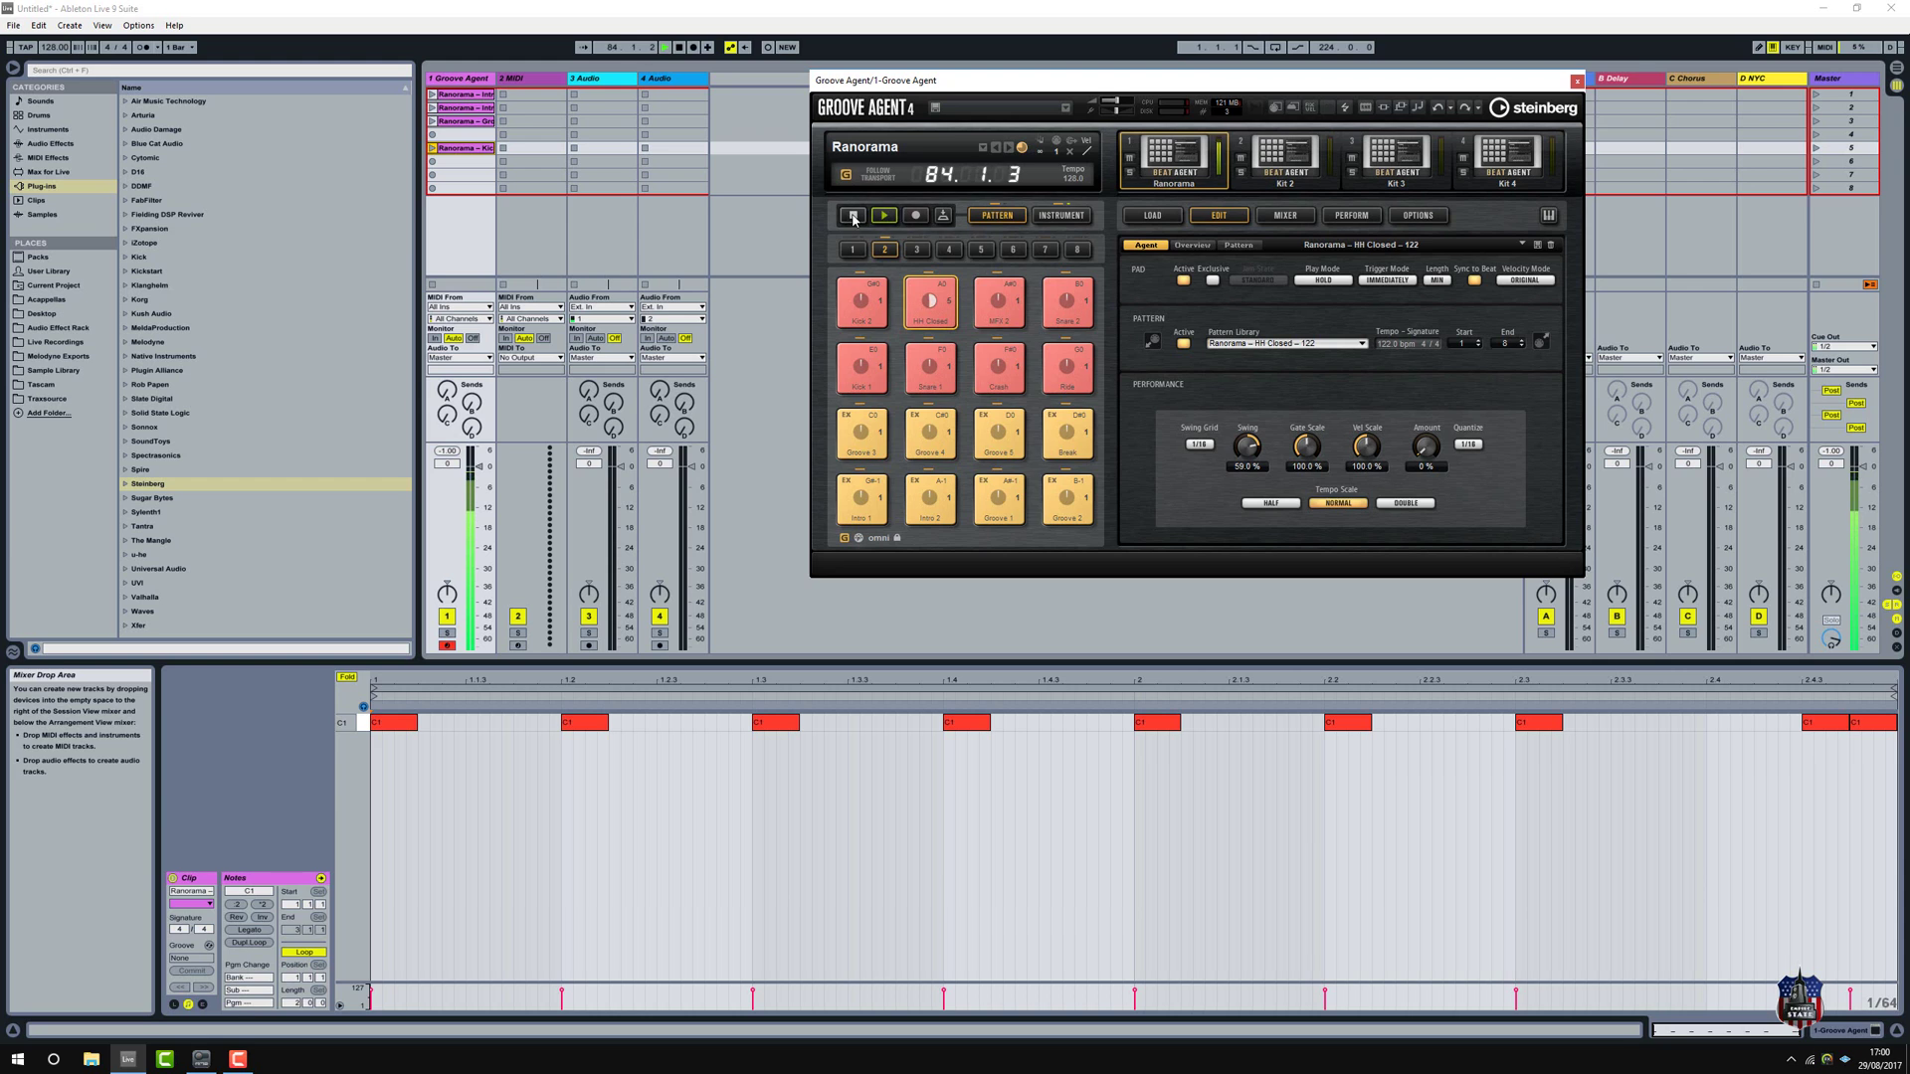
{"action": "left_click", "coordinate": [1238, 244]}
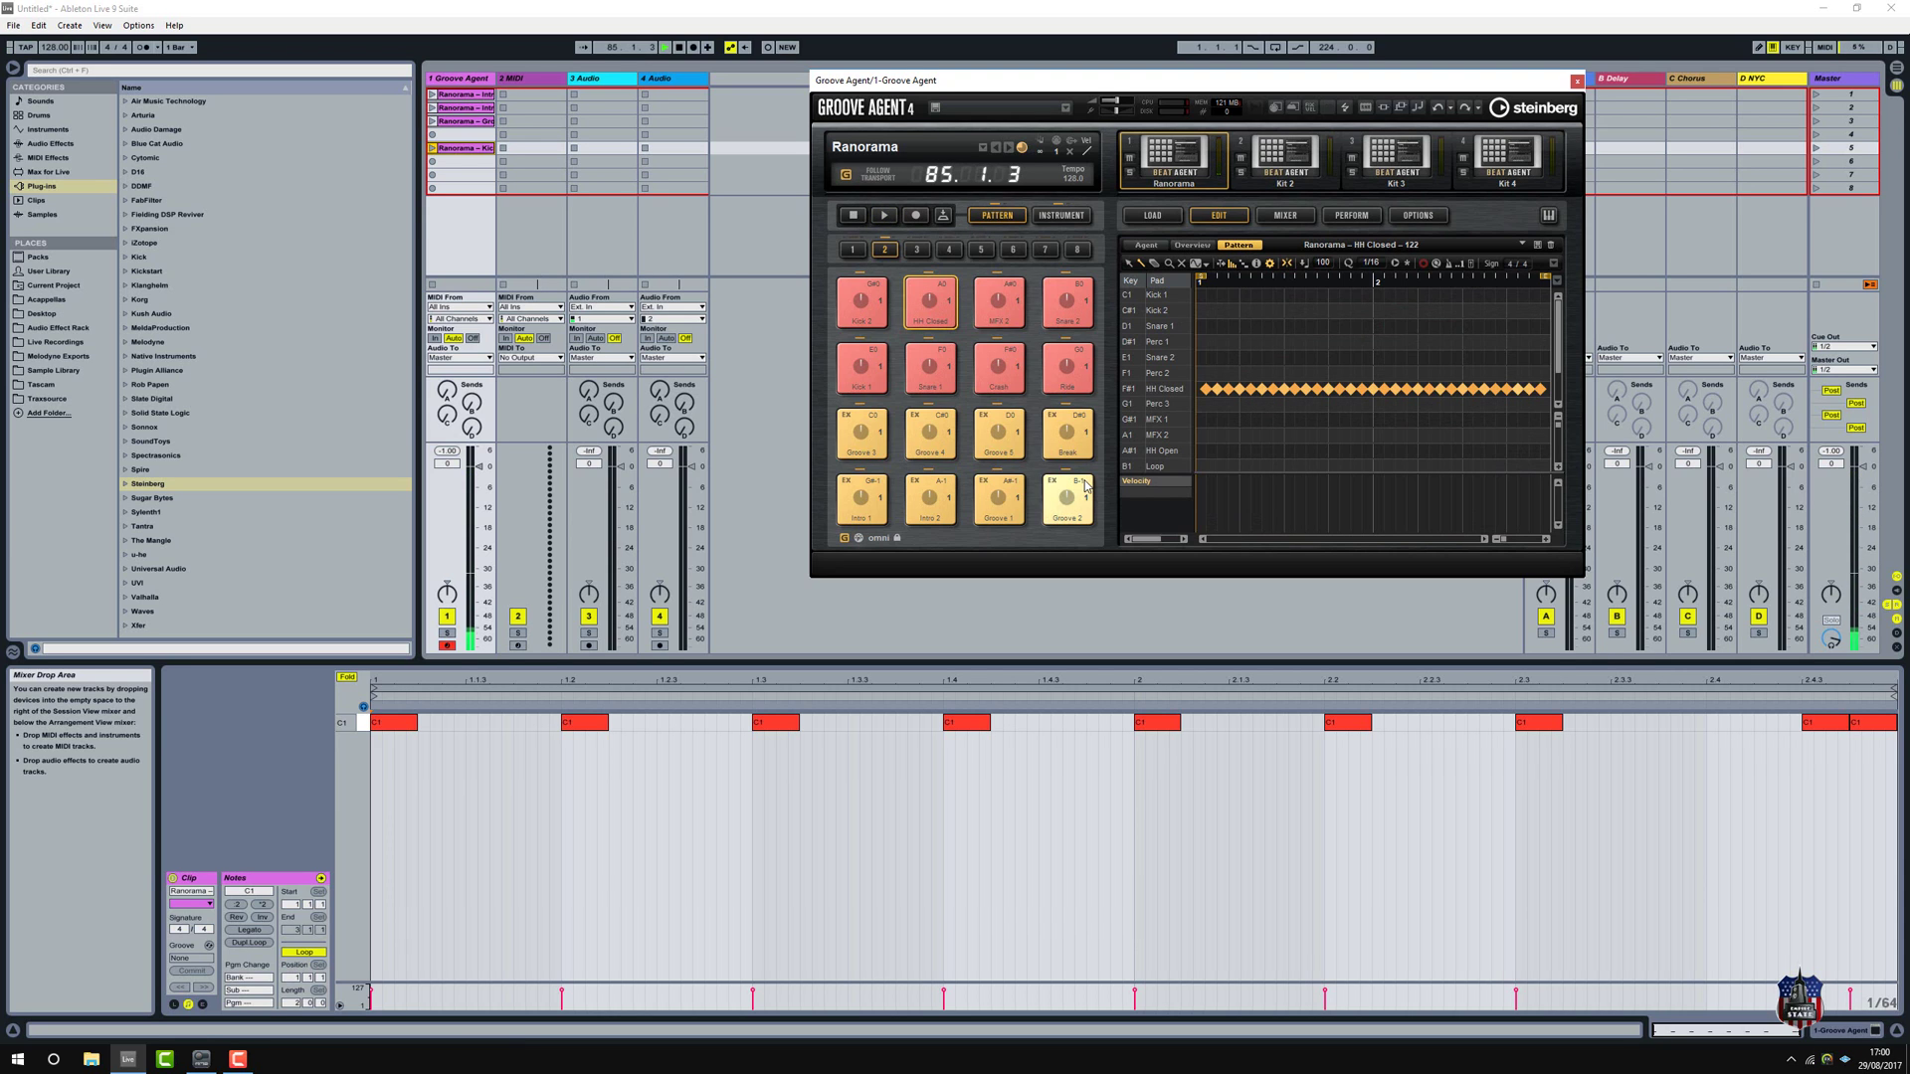
Drop the edited HH Closed pattern into track 1's sixth clip slot, stop playback, and close Groove Agent
{"action": "left_click_drag", "start_coordinate": [472, 157], "coordinate": [472, 161]}
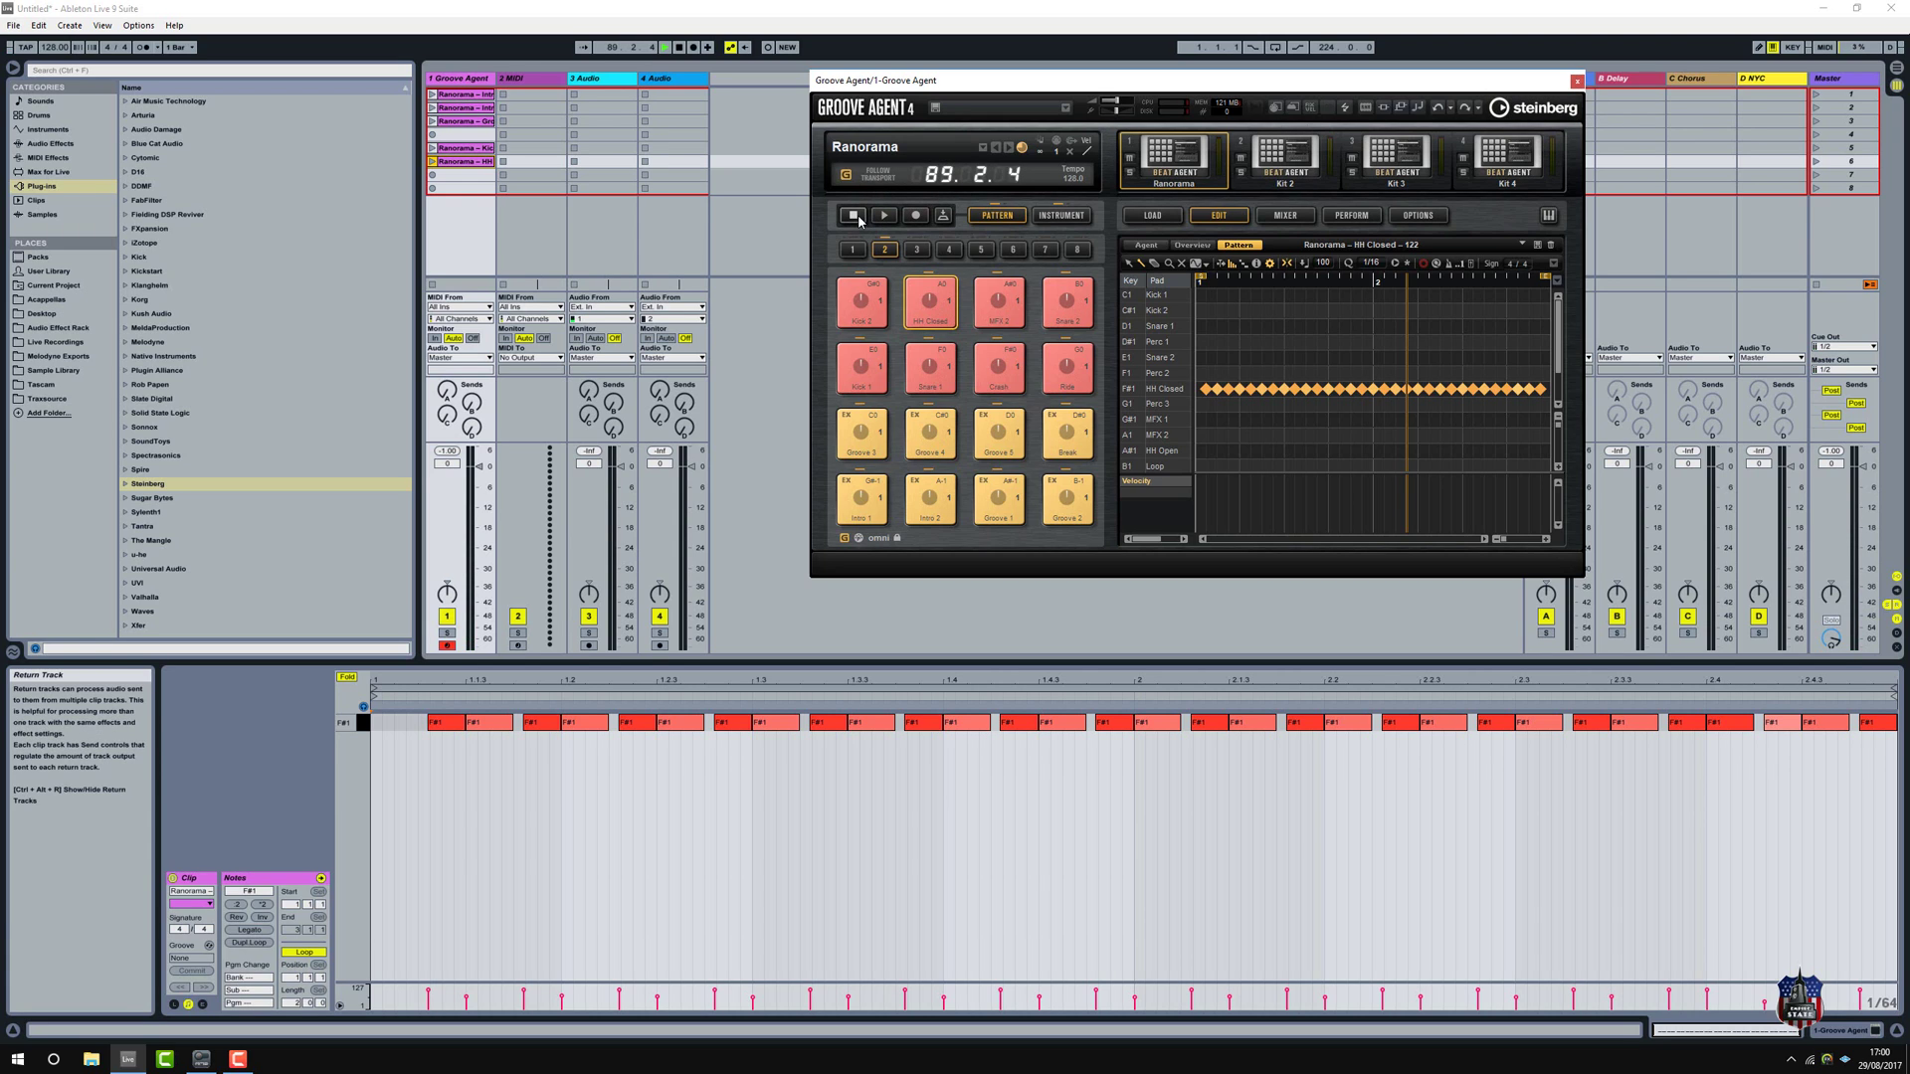
{"action": "left_click", "coordinate": [679, 47]}
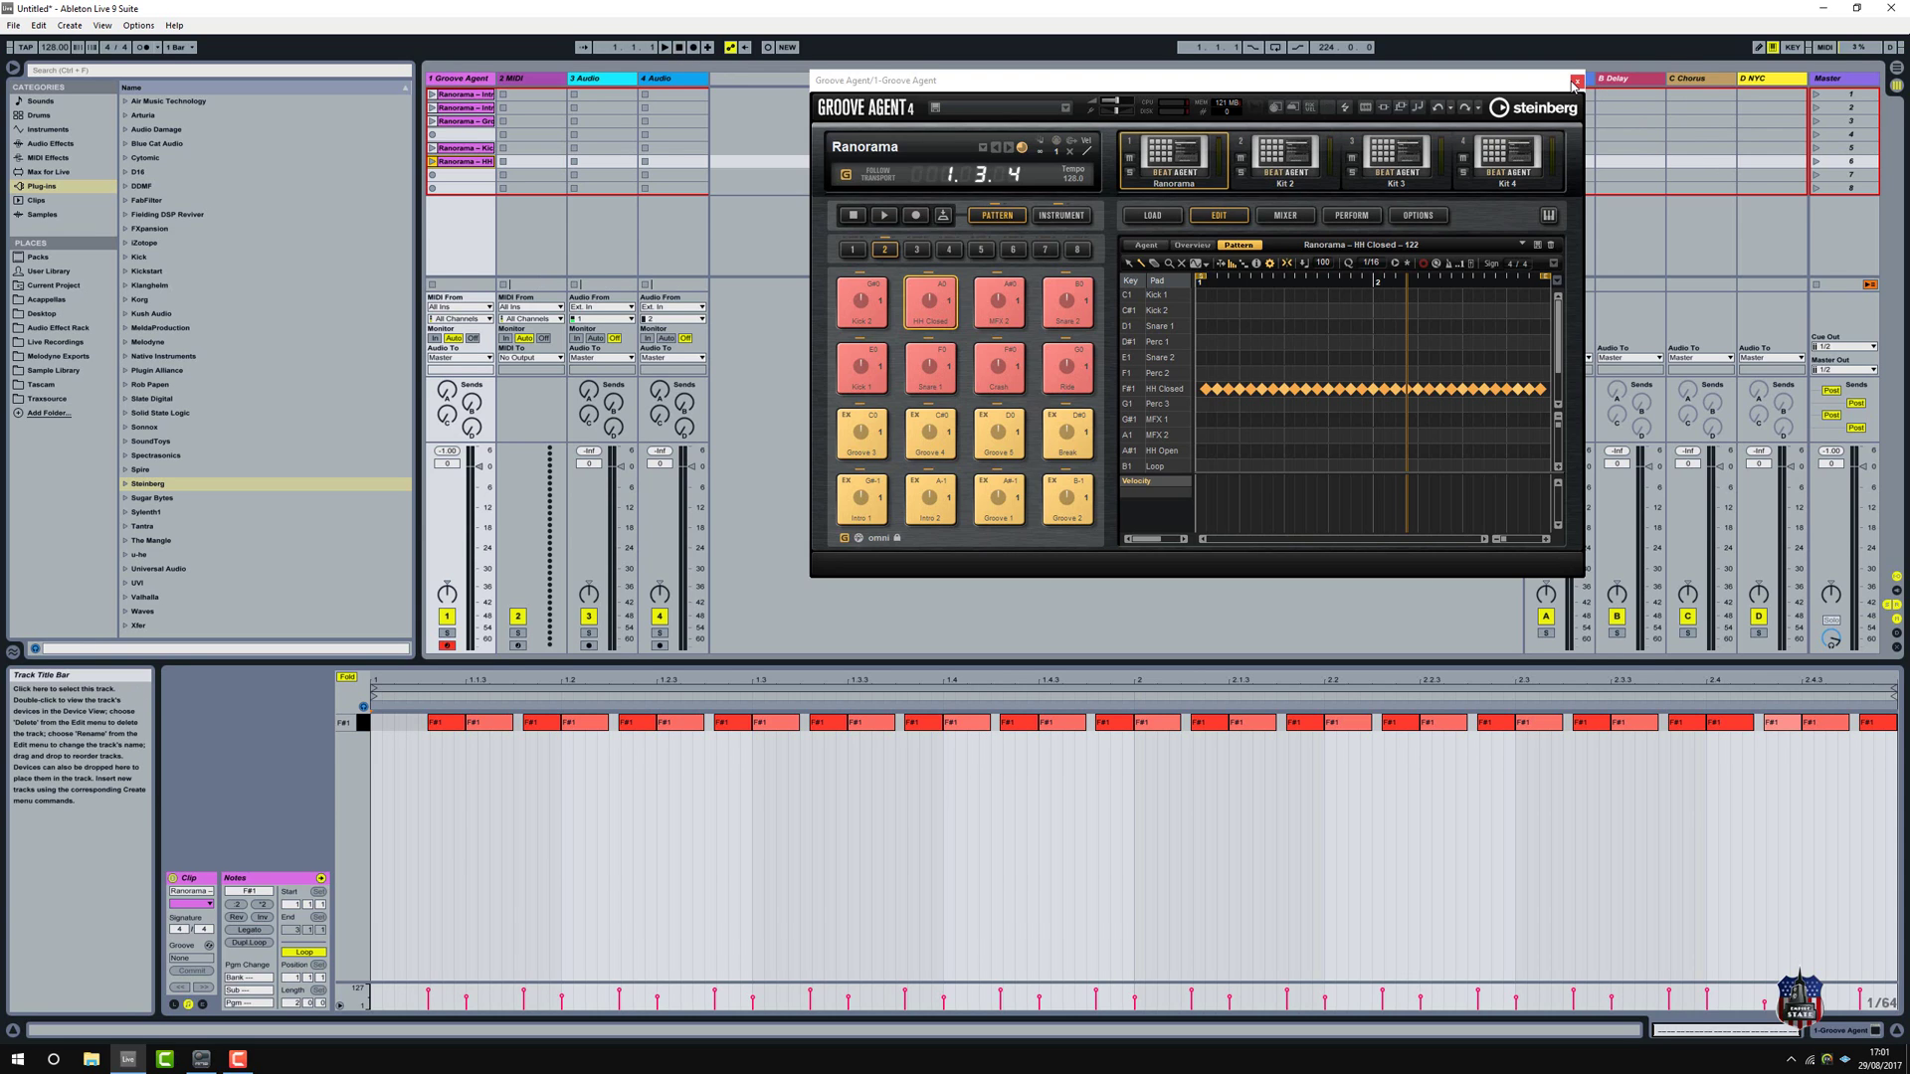
{"action": "left_click", "coordinate": [1576, 84]}
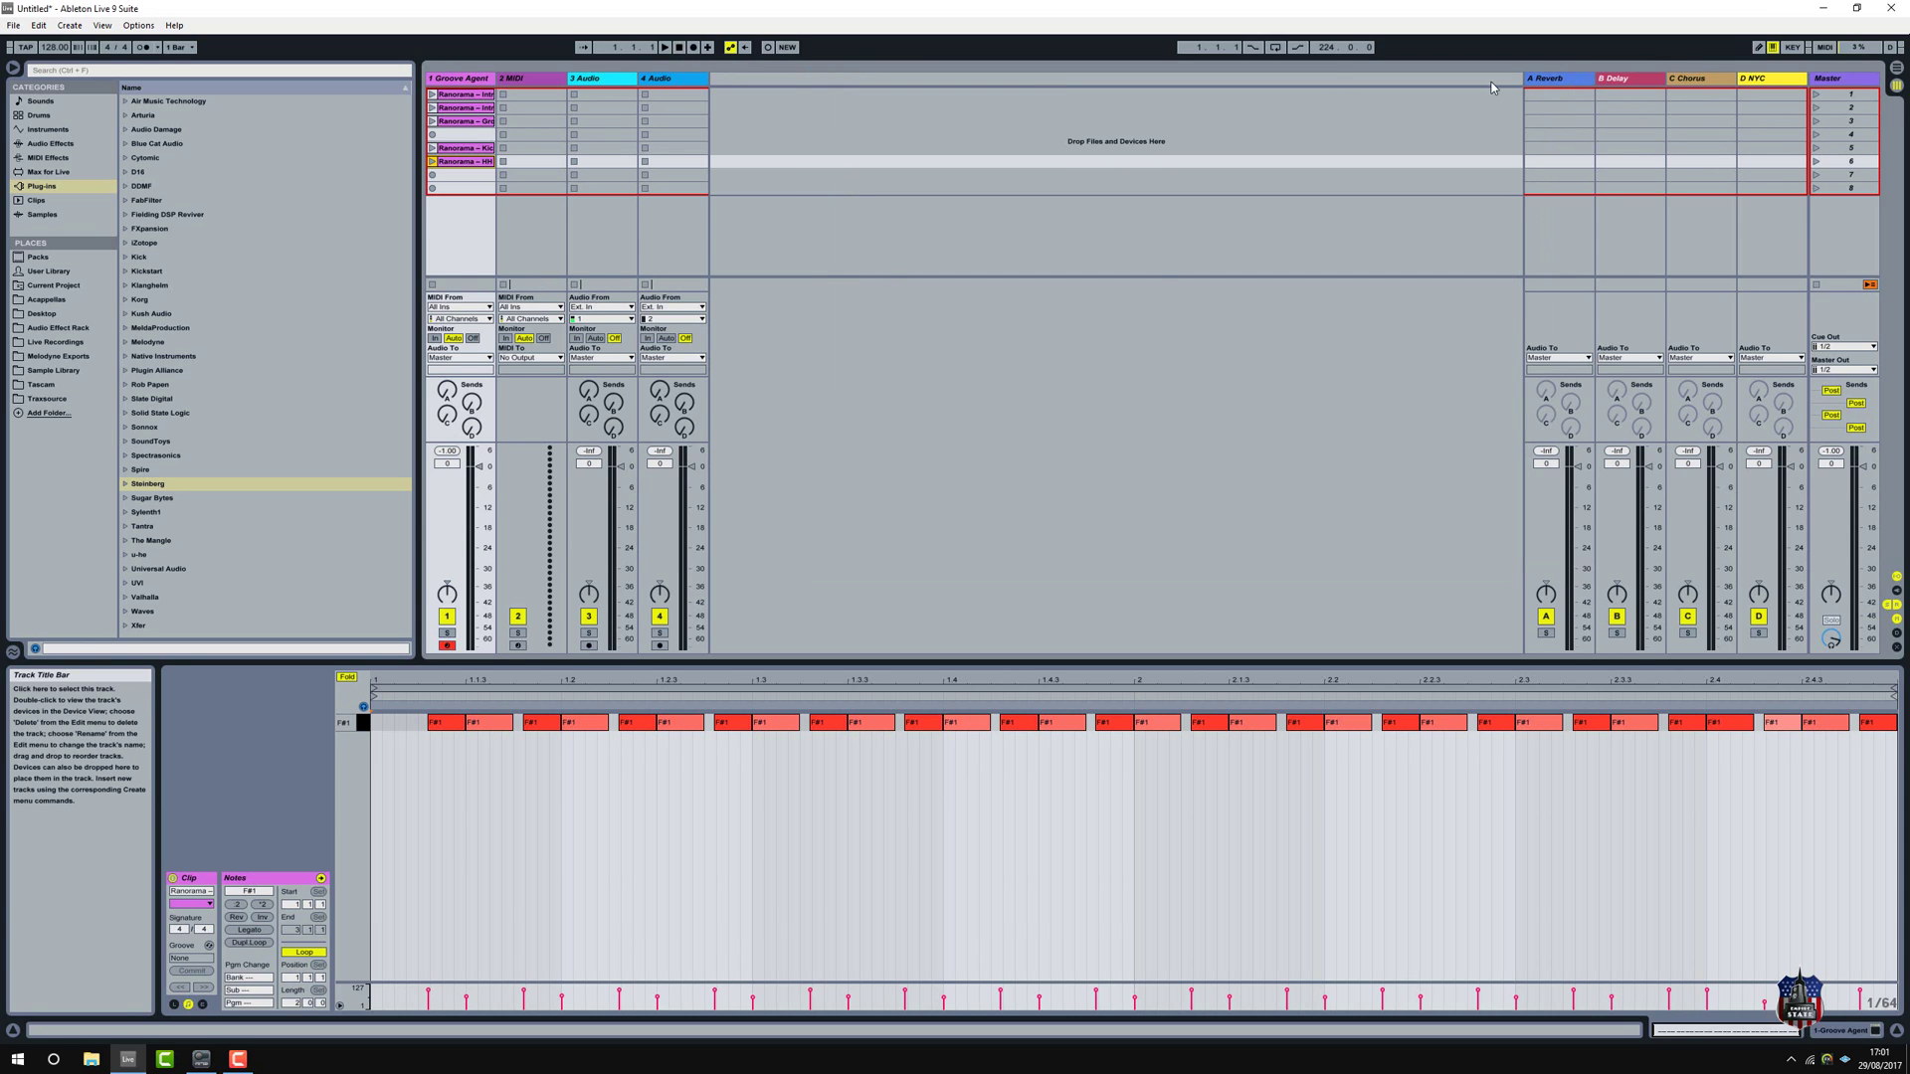
Audition the groove clip in track 1's third slot, then stop it and playback
{"action": "left_click", "coordinate": [431, 120]}
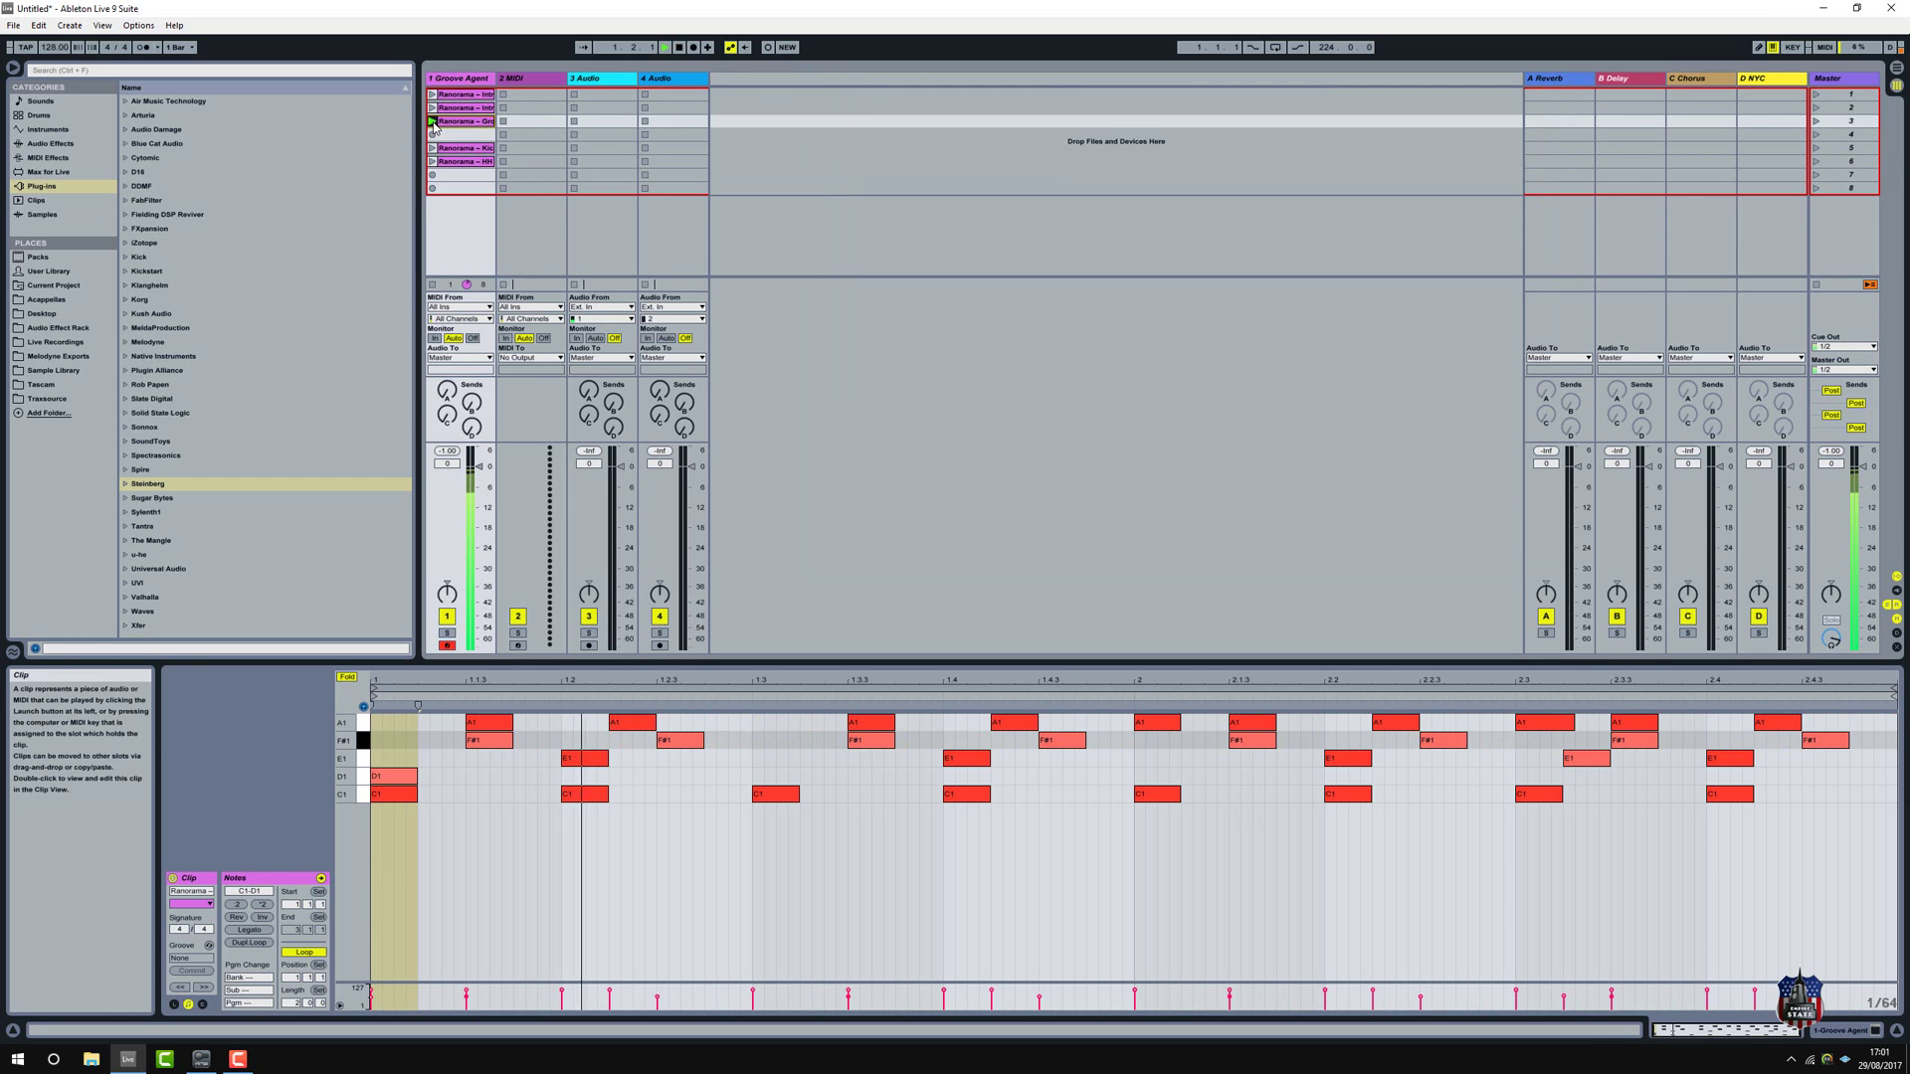
{"action": "left_click", "coordinate": [434, 285]}
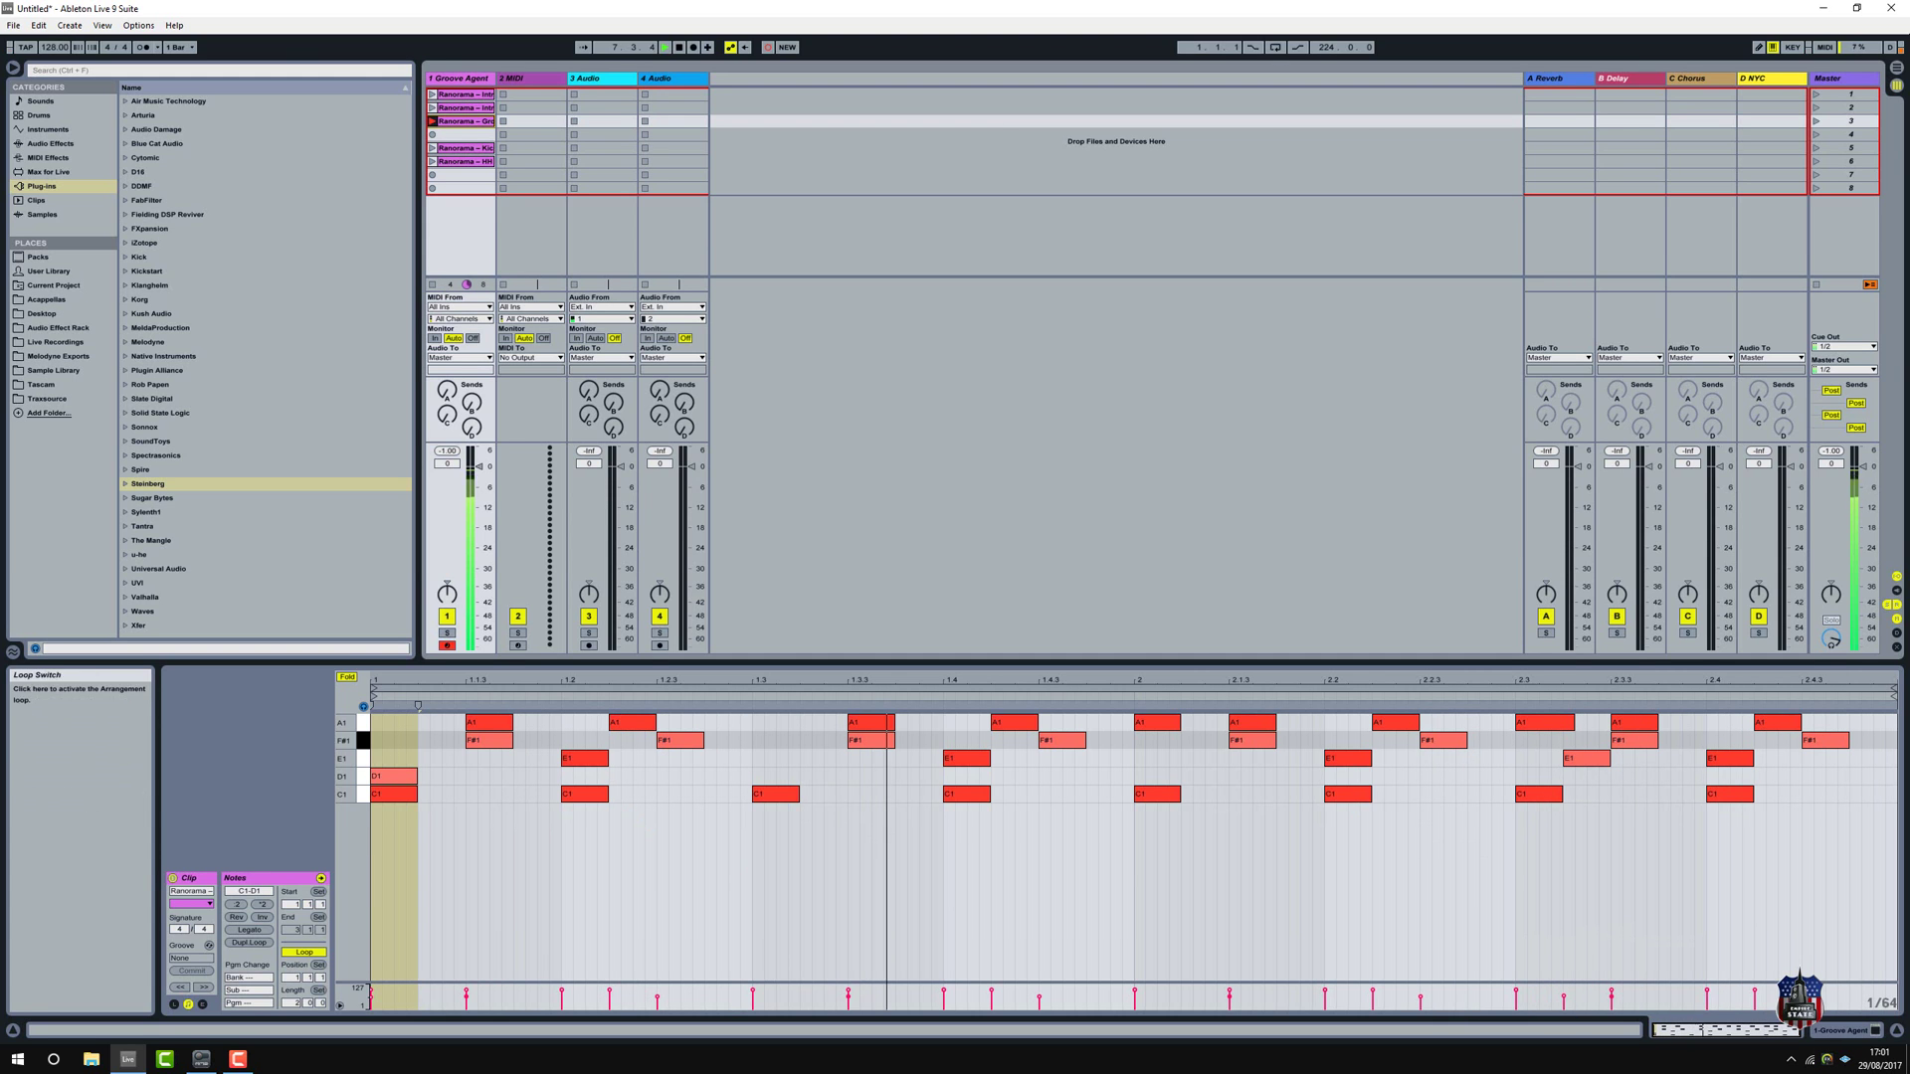
{"action": "left_click", "coordinate": [687, 49]}
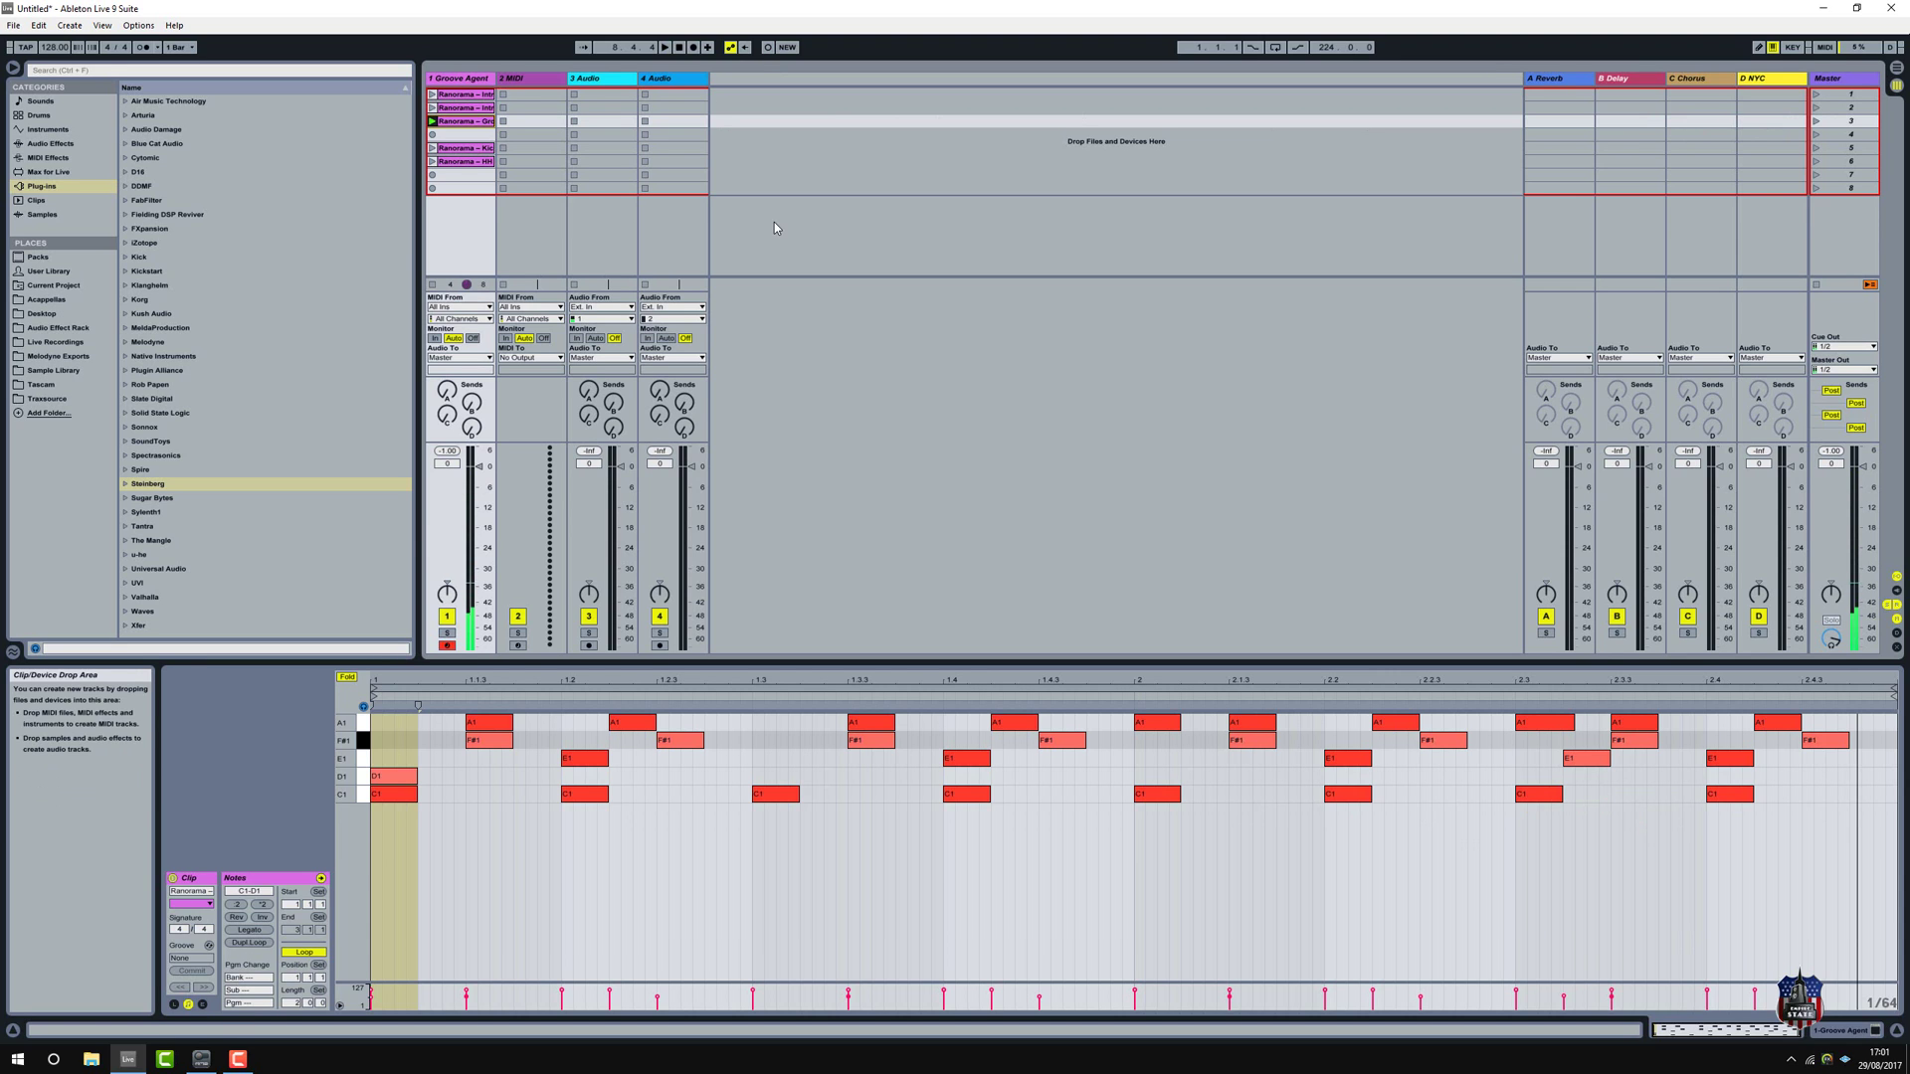
Arm arrangement recording with F9, launch the first scene, and switch to Arrangement View
{"action": "key", "text": "F9"}
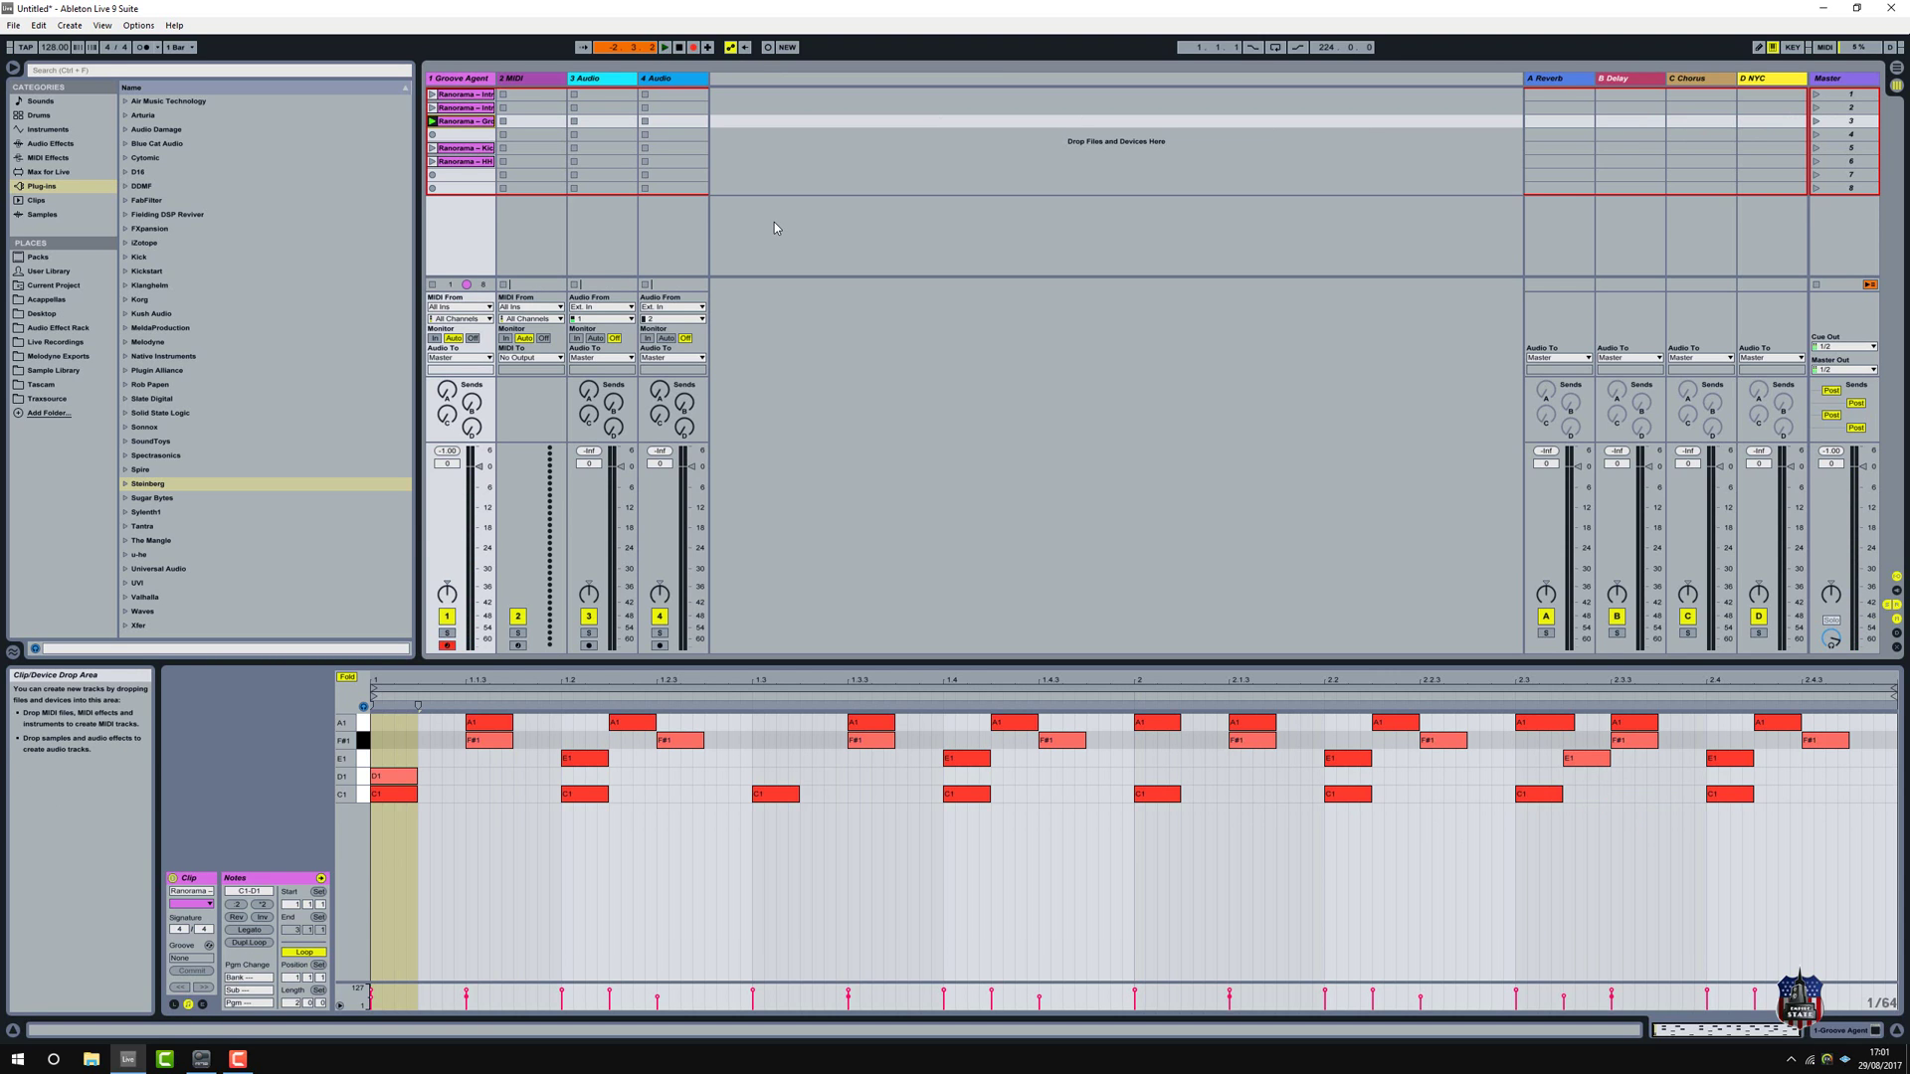
{"action": "key", "text": "Up"}
{"action": "key", "text": "Up"}
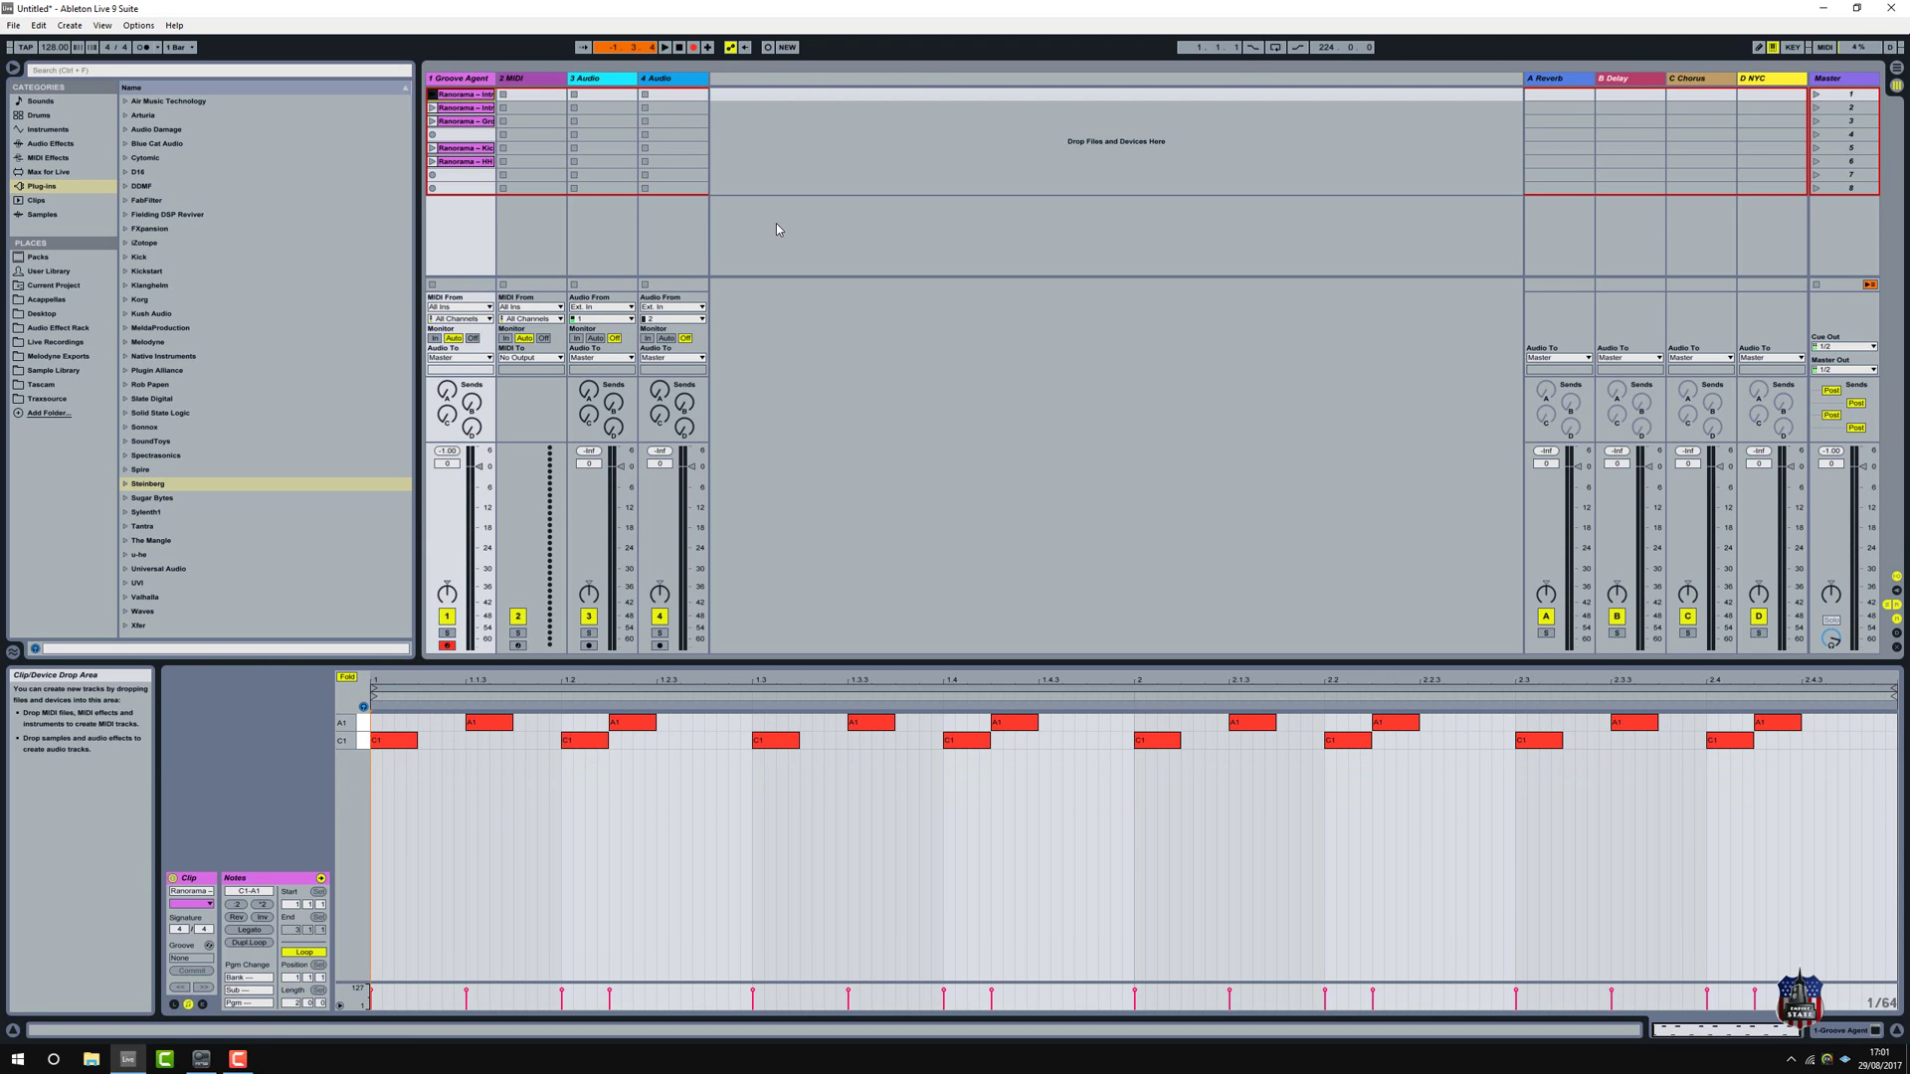
{"action": "left_click", "coordinate": [1896, 70]}
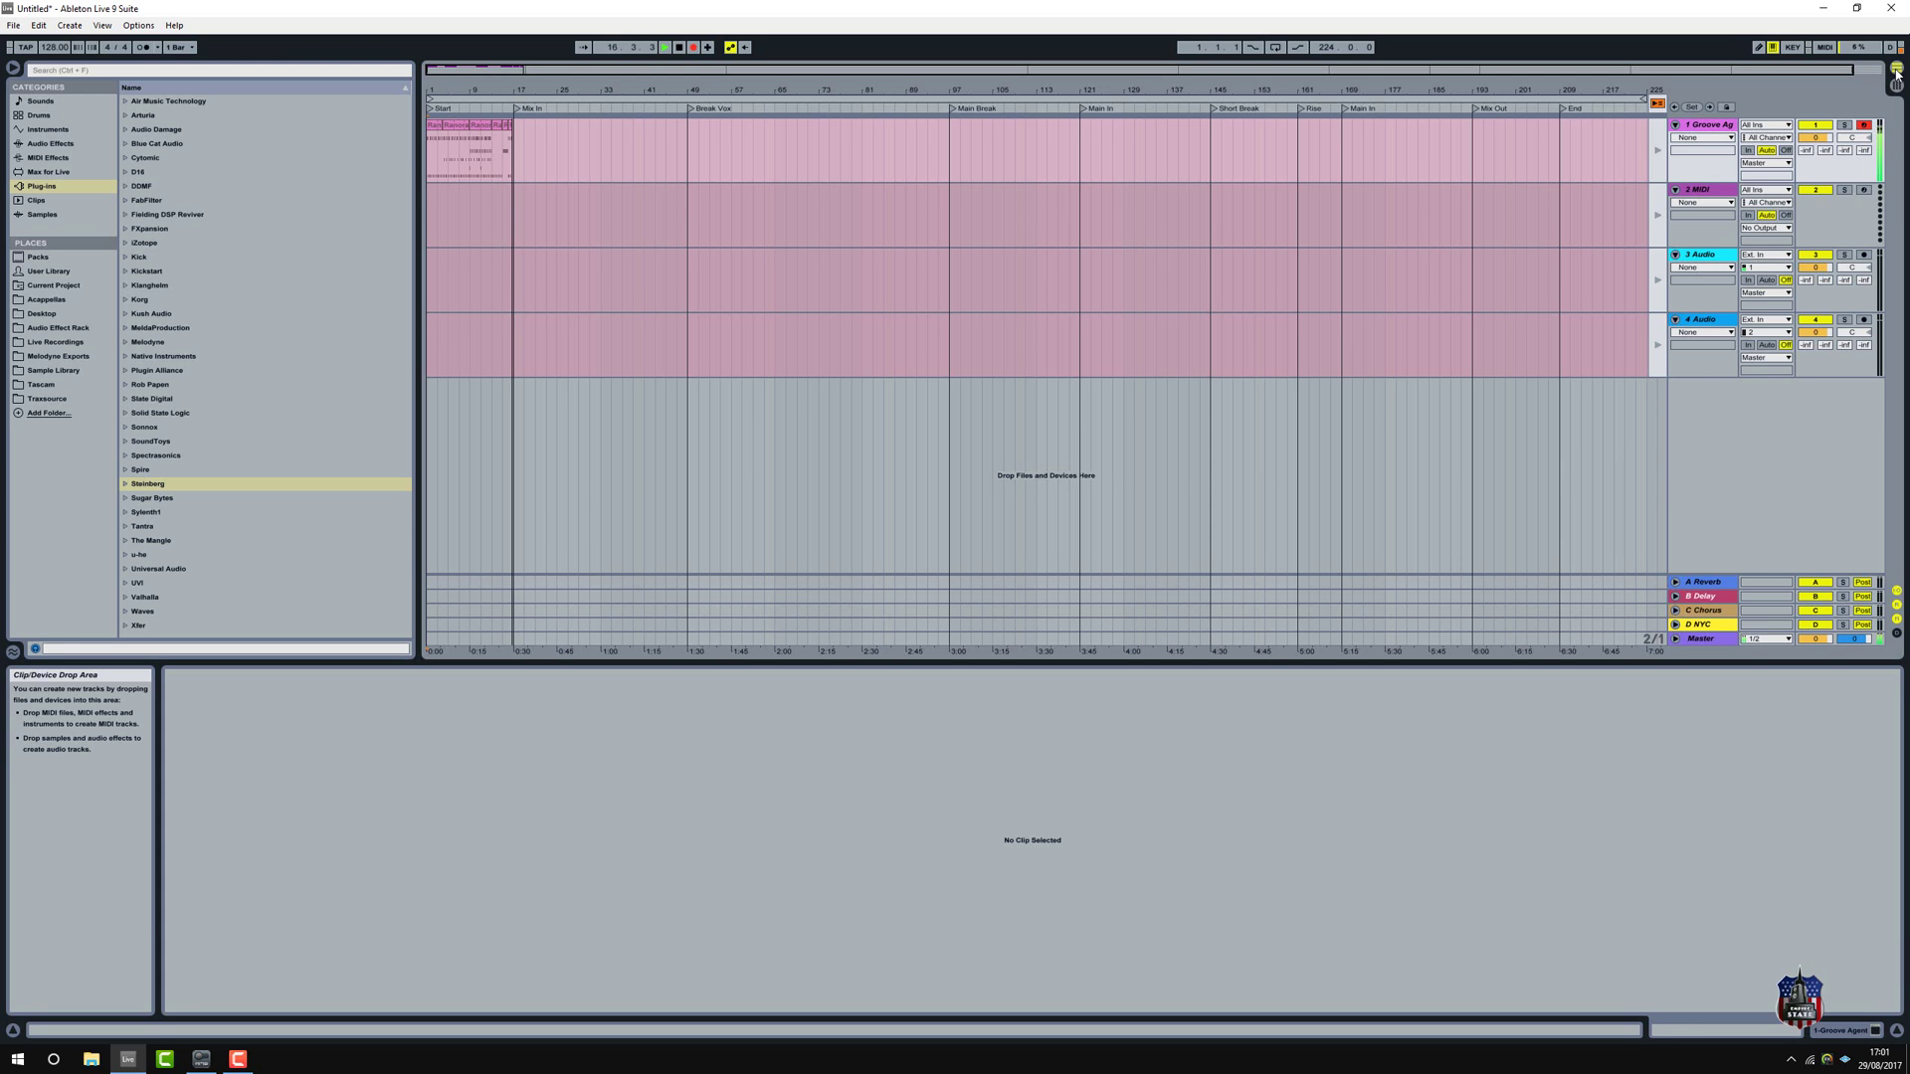
Stop arrangement recording near bar 18 with F9 and reopen the Groove Agent 4 plug-in window
{"action": "key", "text": "F9"}
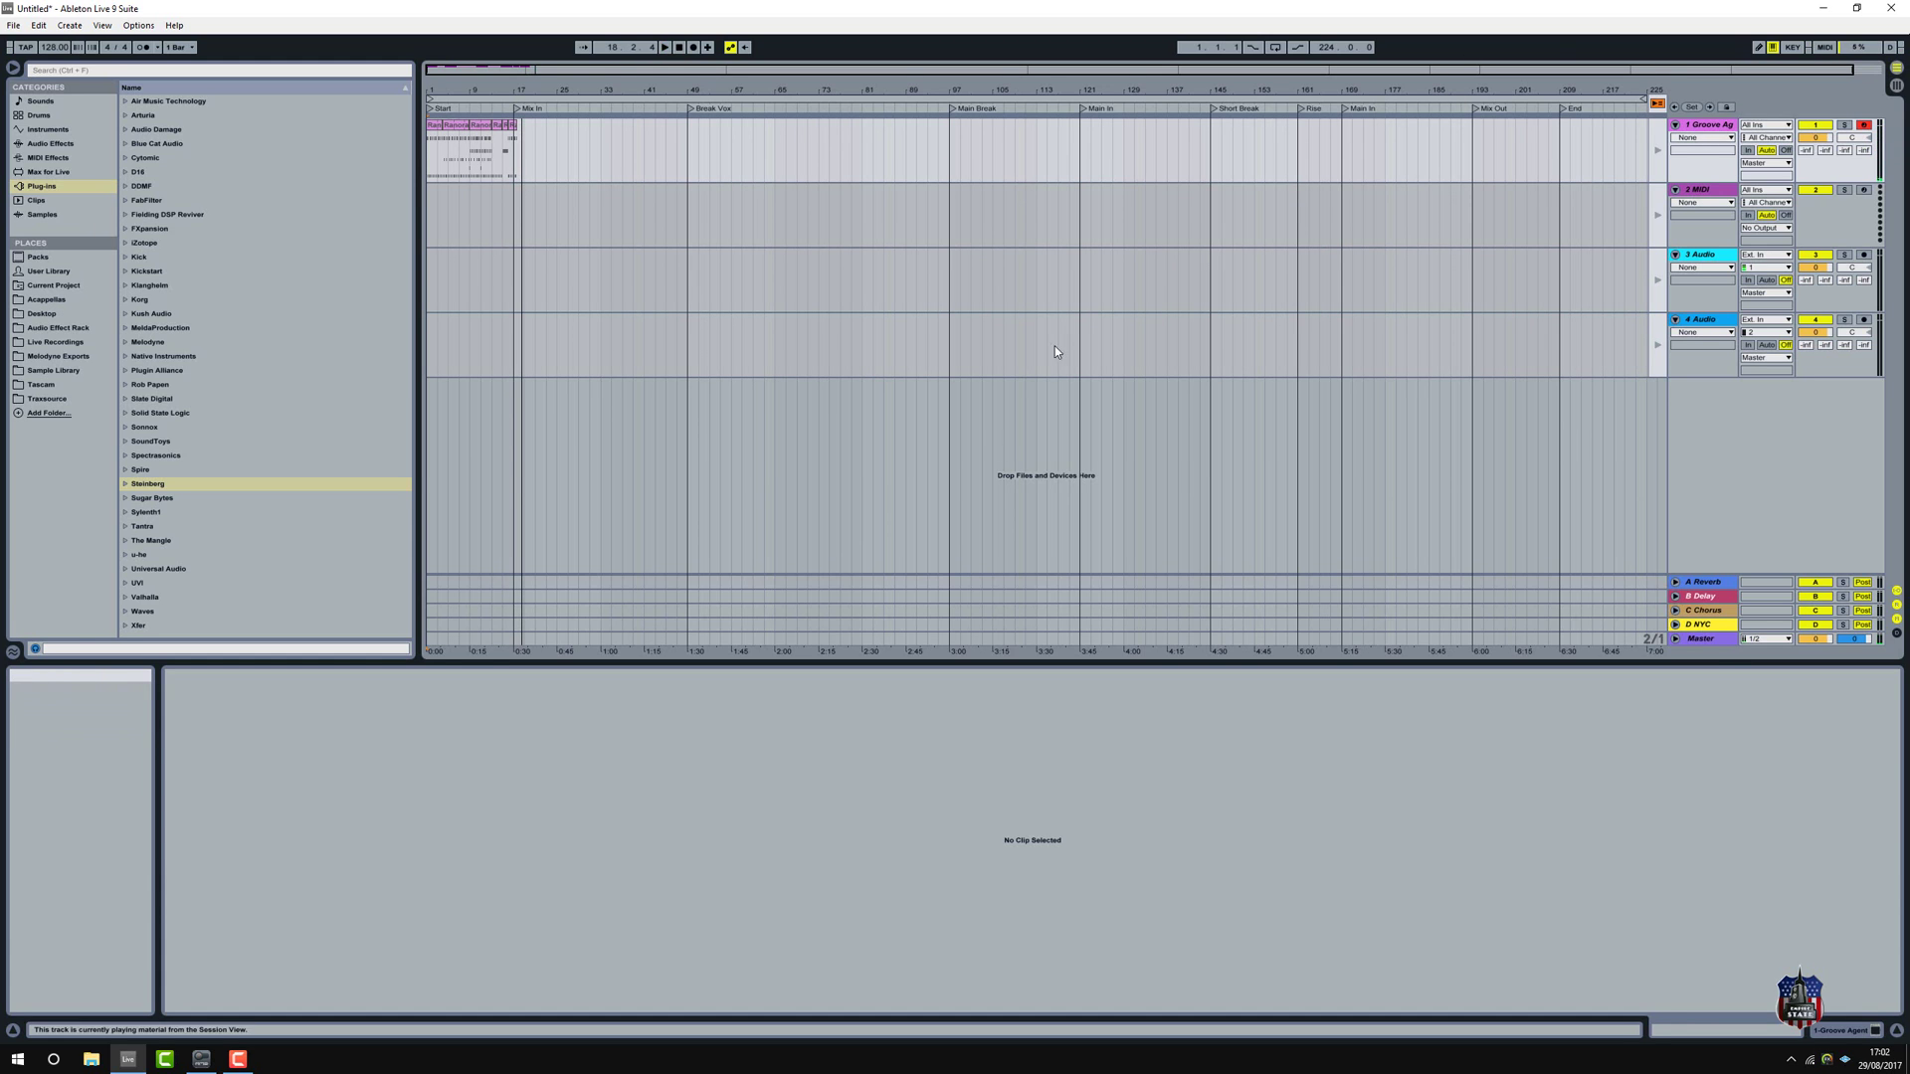
{"action": "left_click", "coordinate": [1818, 1036]}
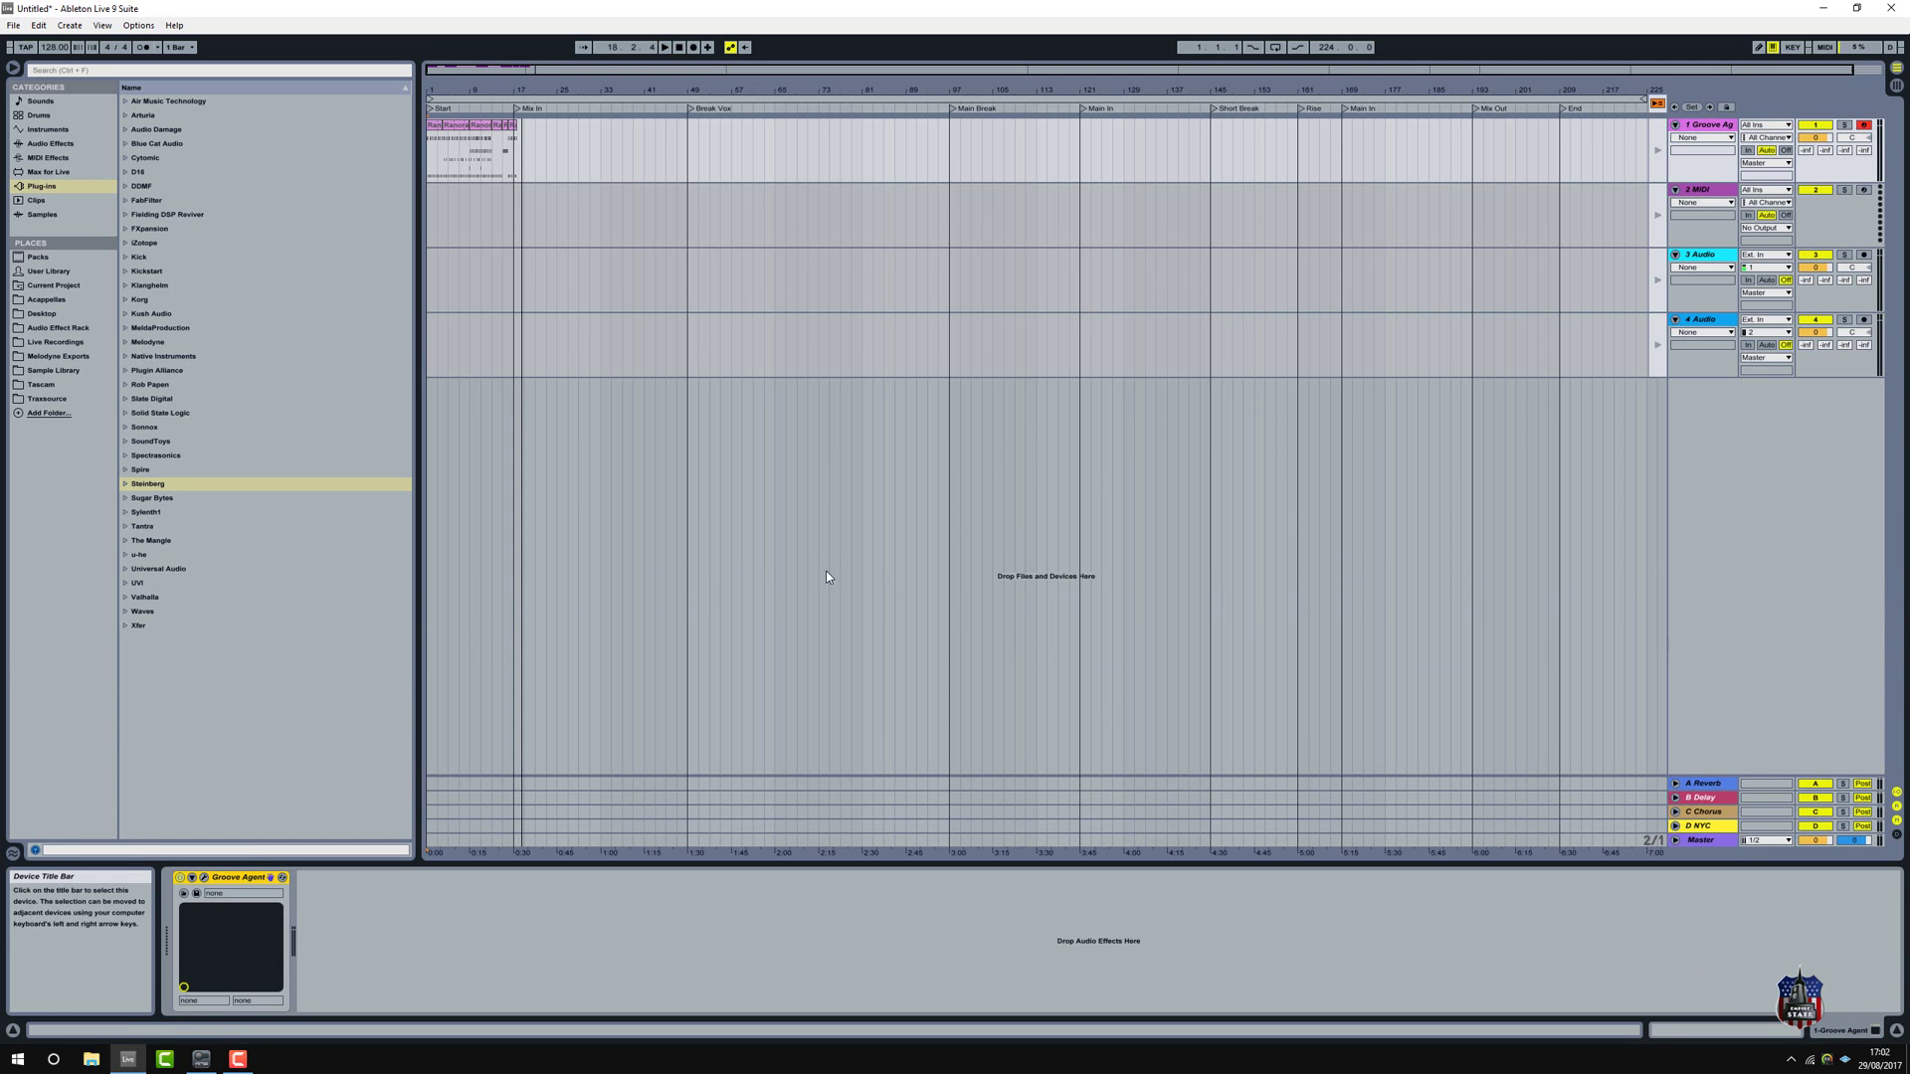
{"action": "left_click", "coordinate": [204, 877]}
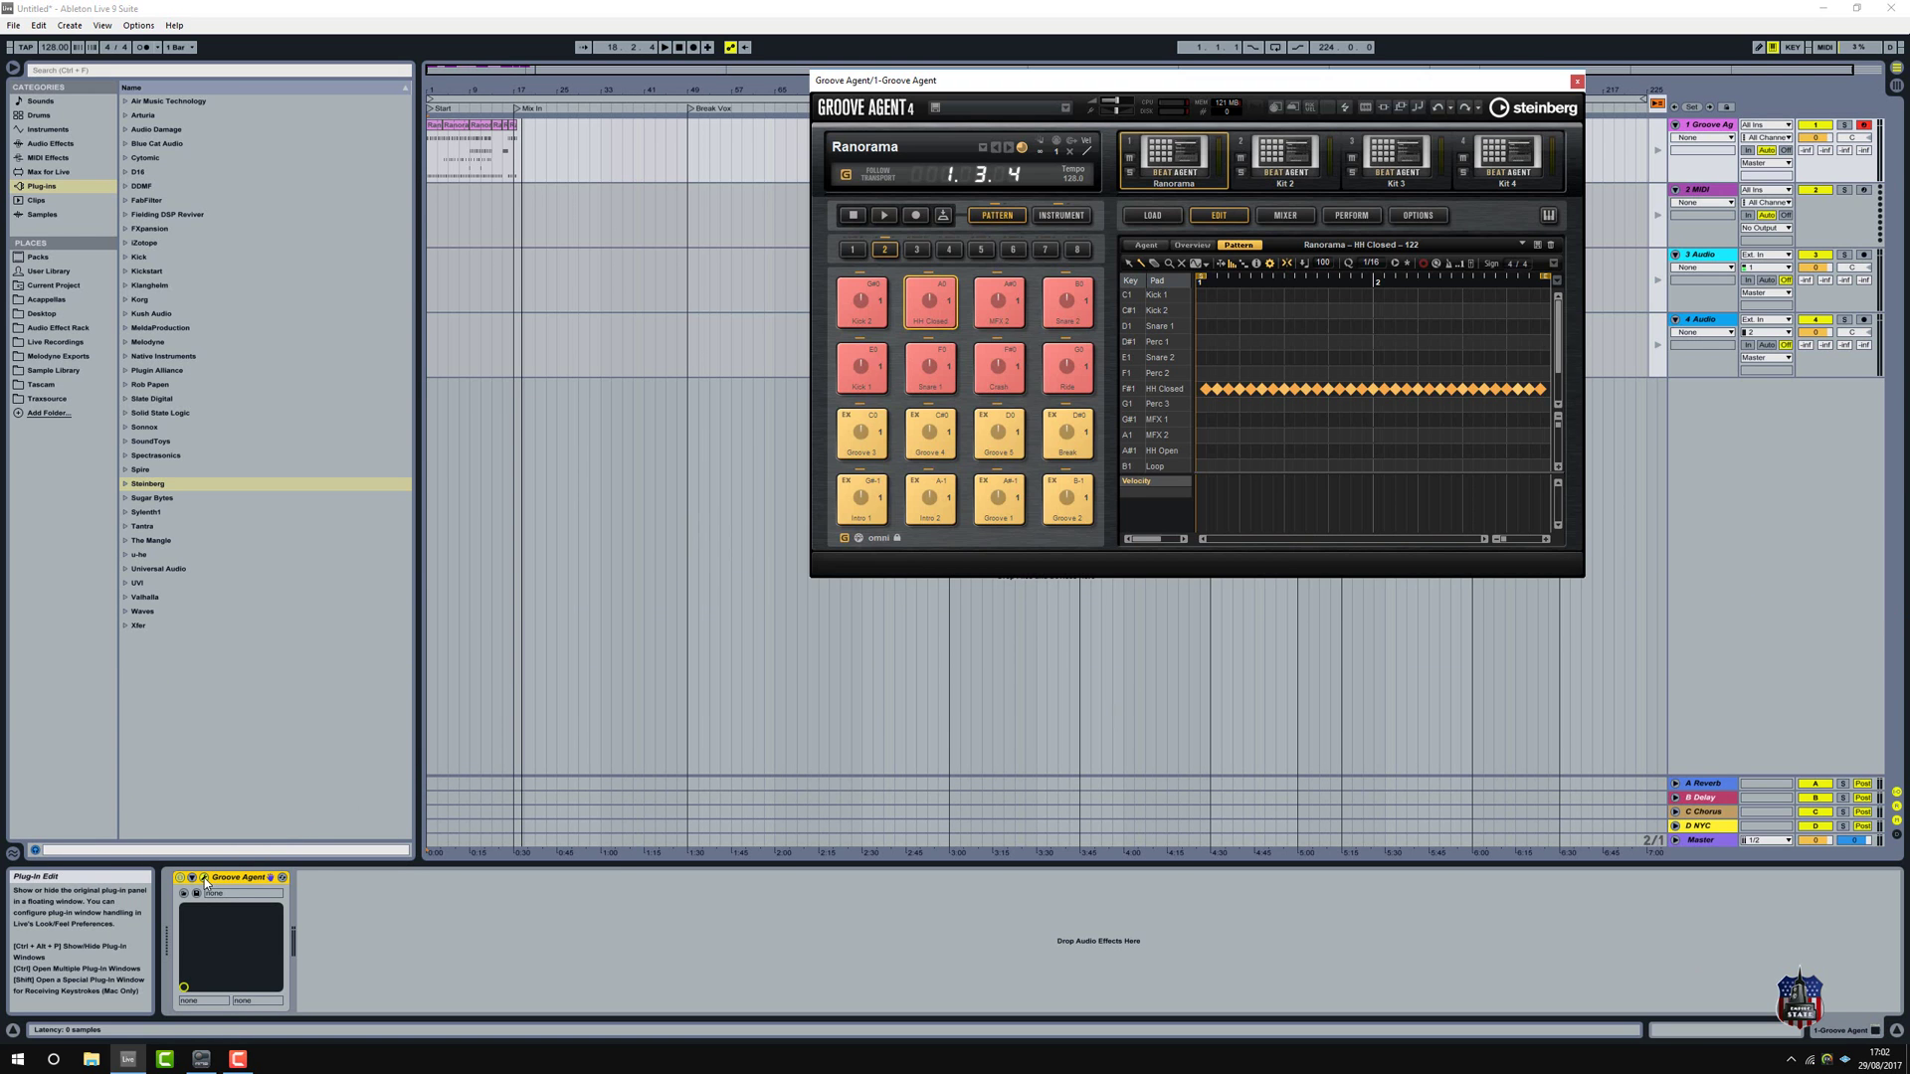